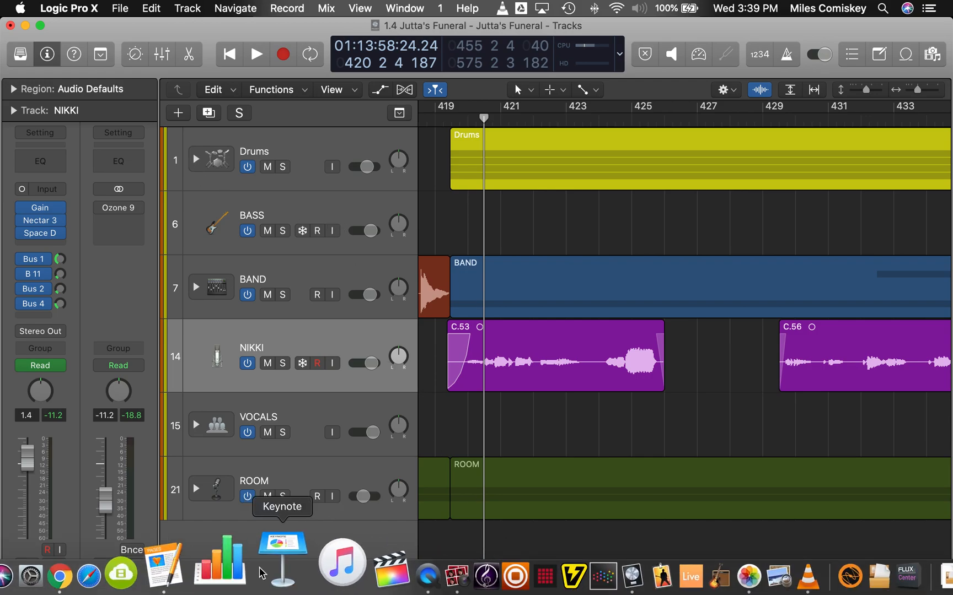
Switch to Photo Booth to view the webcam picture and return to the Logic Pro X project
{"action": "left_click", "coordinate": [386, 562]}
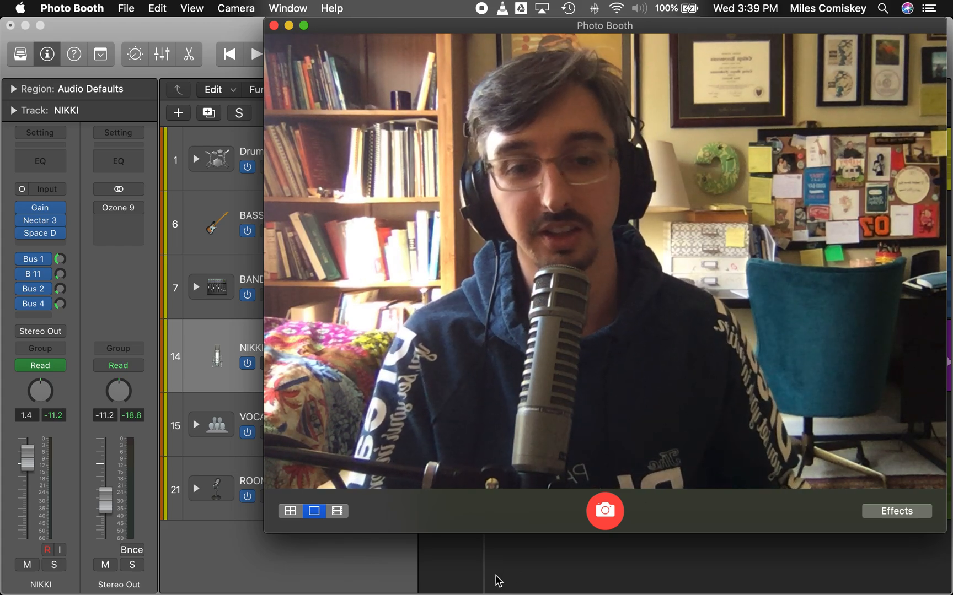
{"action": "left_click", "coordinate": [563, 562]}
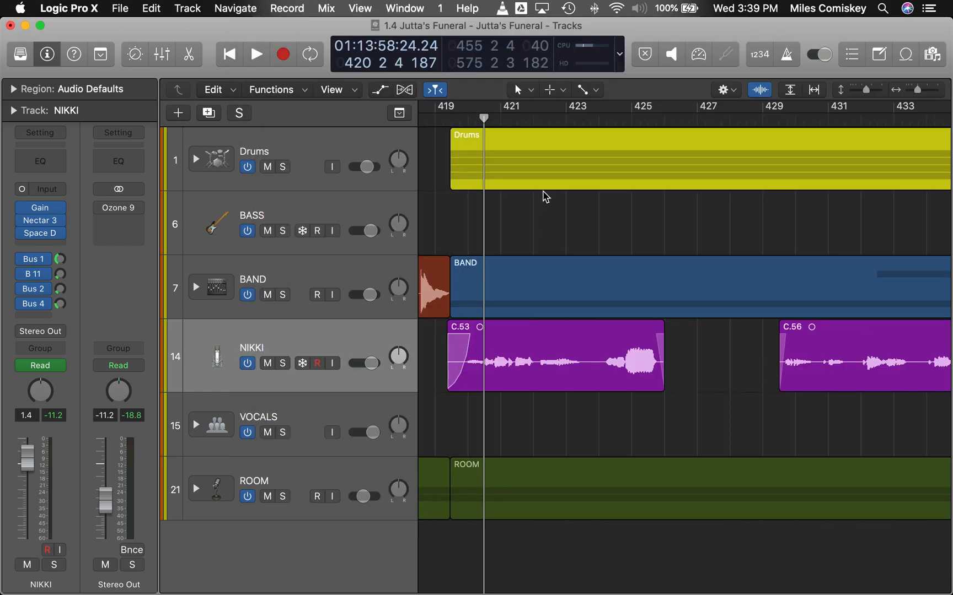
Place the playhead at the start of the first Drums region in bar 419 and survey the 1.04 JUTTA'S FUNERAL arrangement
{"action": "left_click", "coordinate": [452, 120]}
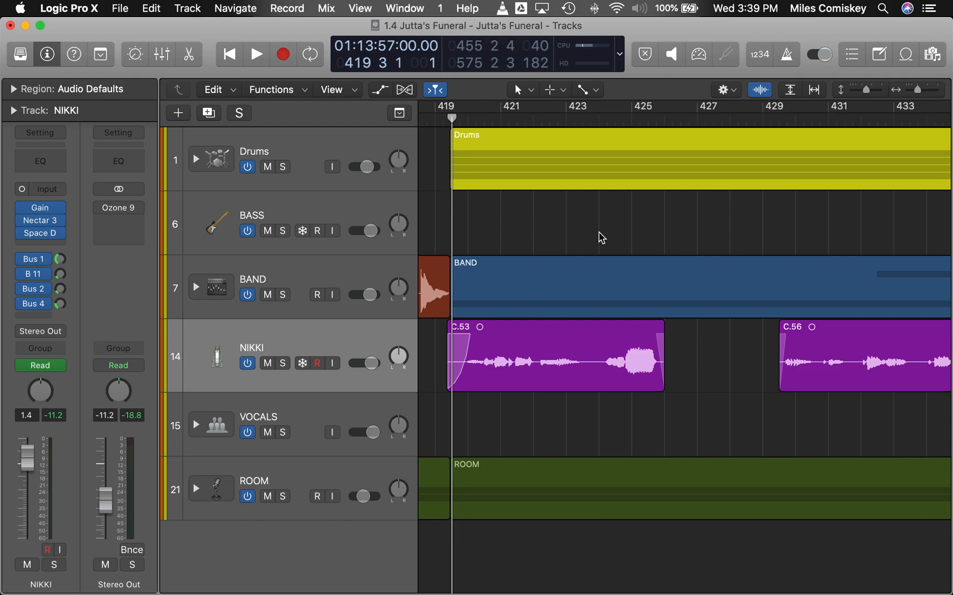
{"action": "scroll", "coordinate": [602, 238], "scroll_direction": "down", "scroll_amount": 10}
{"action": "scroll", "coordinate": [602, 237], "scroll_direction": "left", "scroll_amount": 2}
{"action": "scroll", "coordinate": [602, 238], "scroll_direction": "up", "scroll_amount": 2}
{"action": "scroll", "coordinate": [601, 237], "scroll_direction": "right", "scroll_amount": 5}
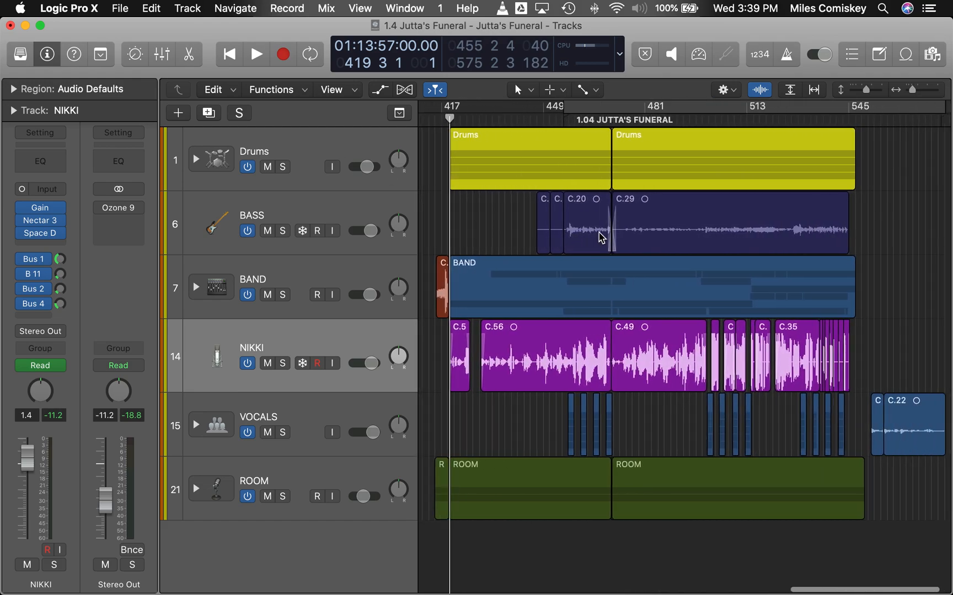
{"action": "scroll", "coordinate": [602, 238], "scroll_direction": "up", "scroll_amount": 4}
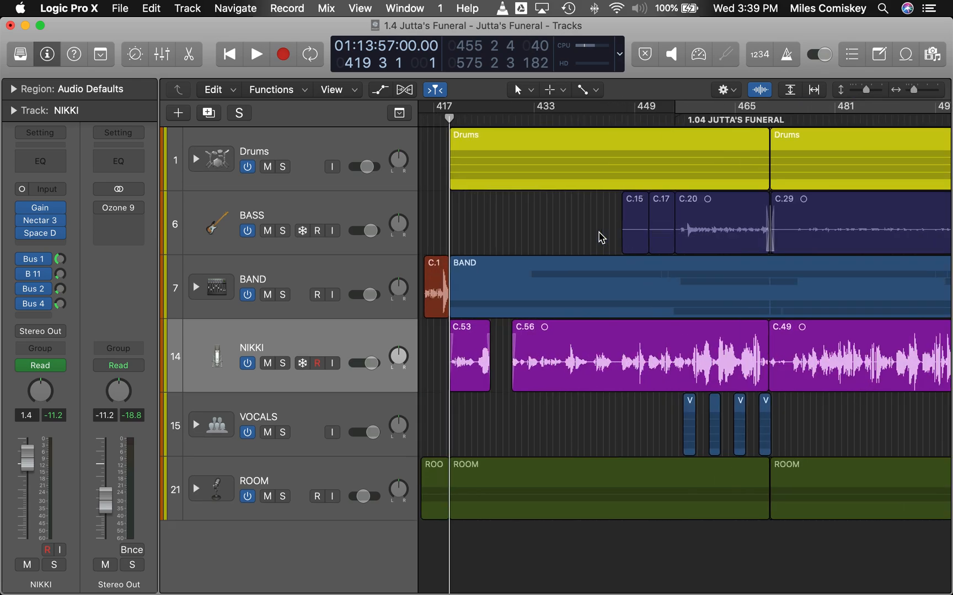
{"action": "scroll", "coordinate": [601, 238], "scroll_direction": "up", "scroll_amount": 2}
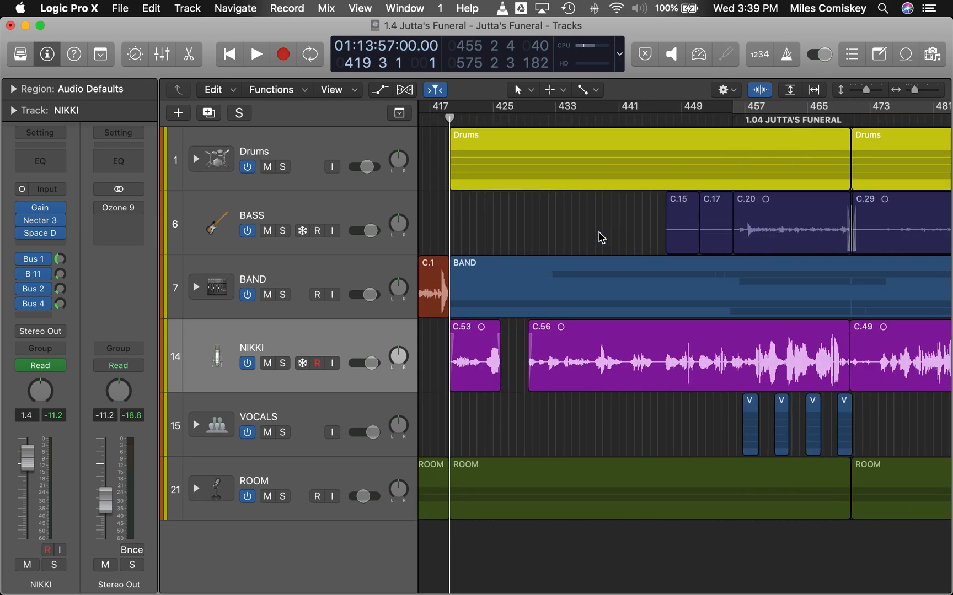
Expand the Drums, BAND, VOCALS and ROOM track stacks and reduce the track height to fit more of their subtracks
{"action": "left_click", "coordinate": [197, 163]}
{"action": "scroll", "coordinate": [232, 313], "scroll_direction": "down", "scroll_amount": 3}
{"action": "left_click", "coordinate": [197, 385]}
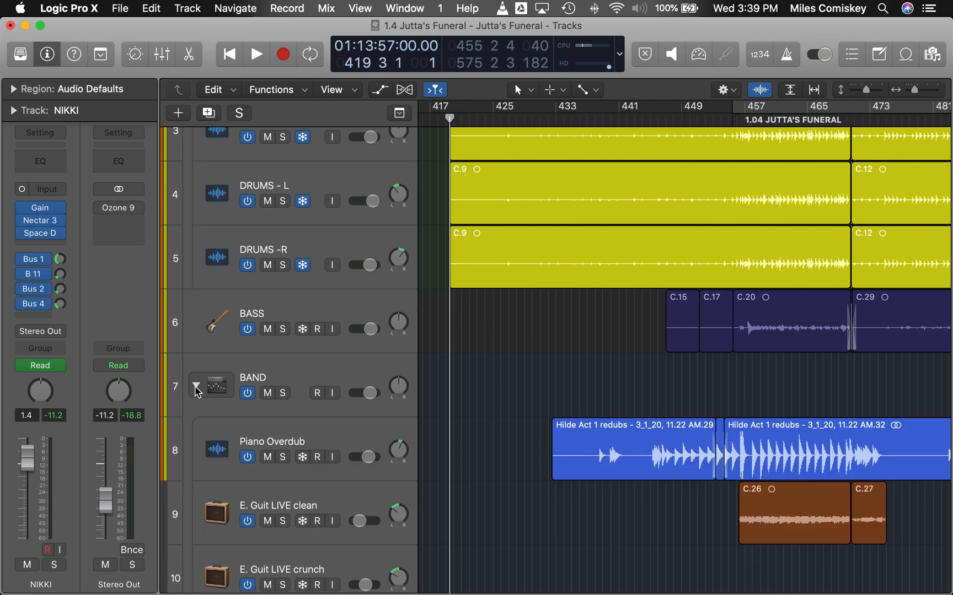
{"action": "scroll", "coordinate": [455, 331], "scroll_direction": "down", "scroll_amount": 5}
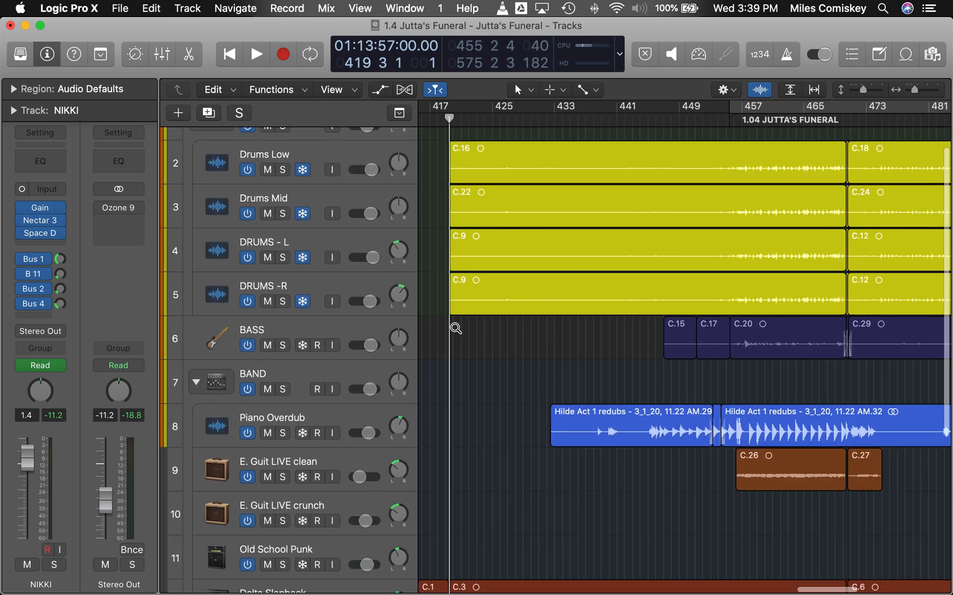
{"action": "scroll", "coordinate": [455, 329], "scroll_direction": "down", "scroll_amount": 2}
{"action": "scroll", "coordinate": [455, 331], "scroll_direction": "down", "scroll_amount": 2}
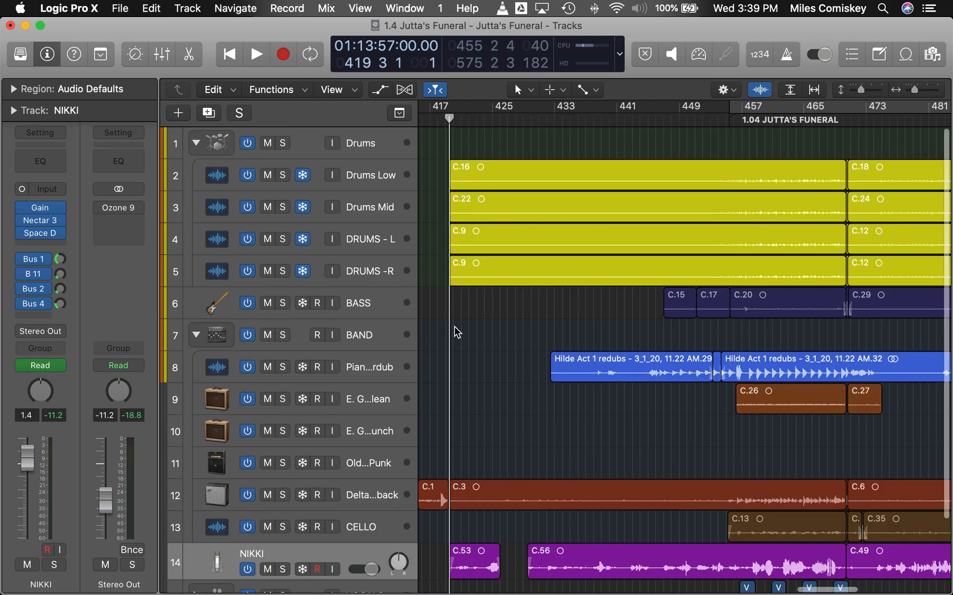
{"action": "left_click", "coordinate": [196, 541]}
{"action": "scroll", "coordinate": [199, 549], "scroll_direction": "down", "scroll_amount": 5}
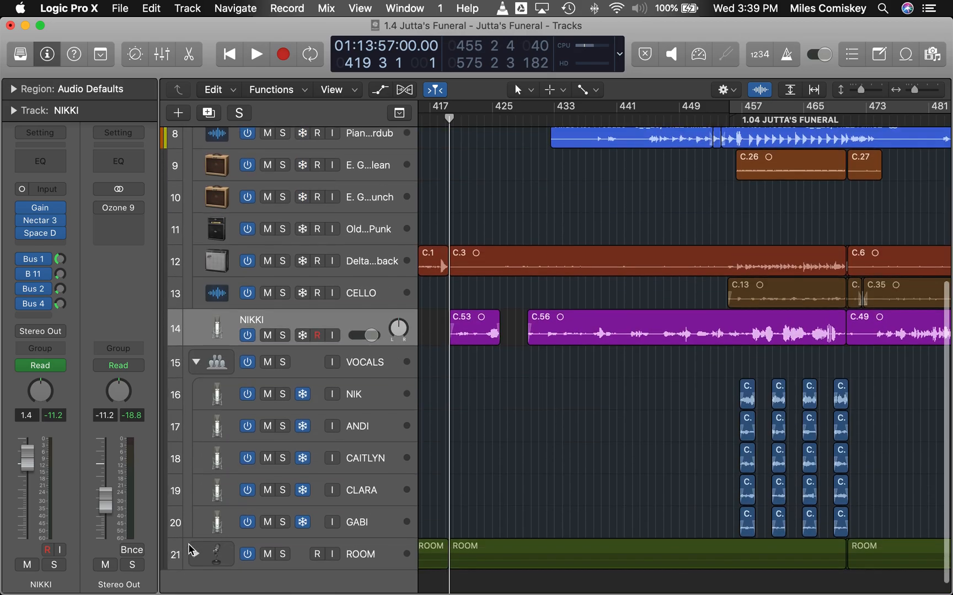
{"action": "left_click", "coordinate": [196, 554]}
{"action": "scroll", "coordinate": [462, 447], "scroll_direction": "down", "scroll_amount": 3}
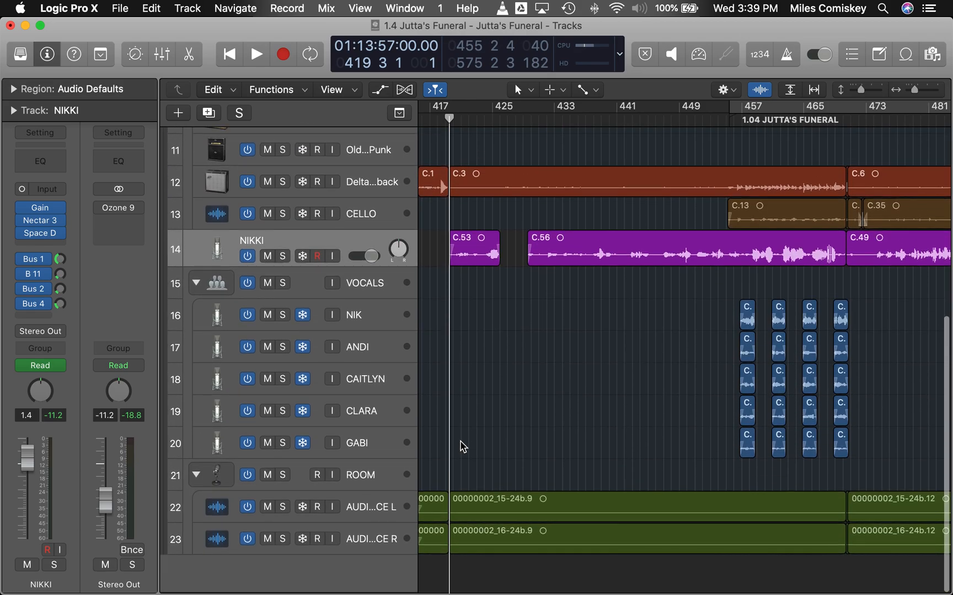
{"action": "scroll", "coordinate": [532, 379], "scroll_direction": "up", "scroll_amount": 10}
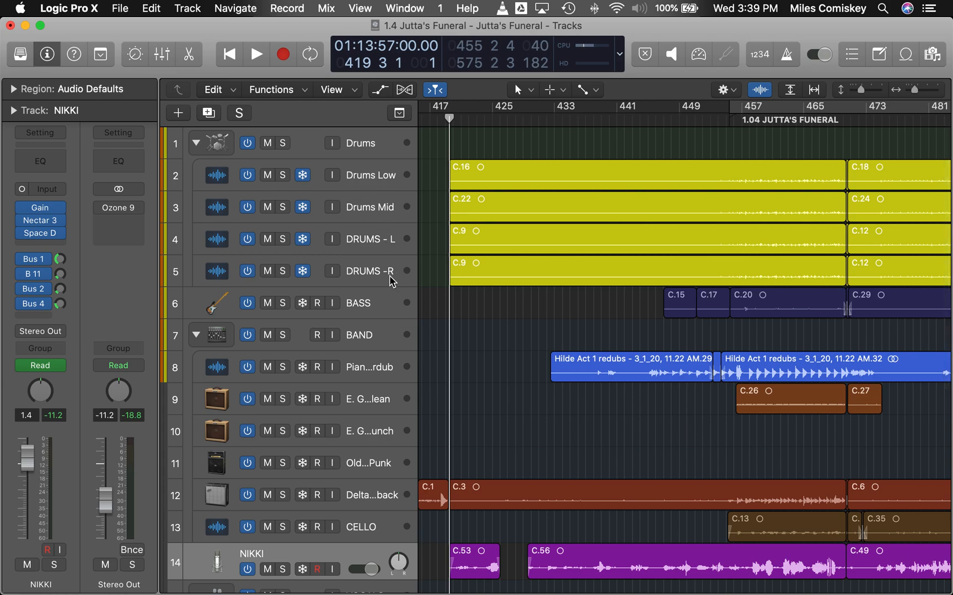
Examine the Drums, BASS and BAND tracks with their channel strips, and the band subtracks' regions along the song
{"action": "left_click", "coordinate": [379, 145]}
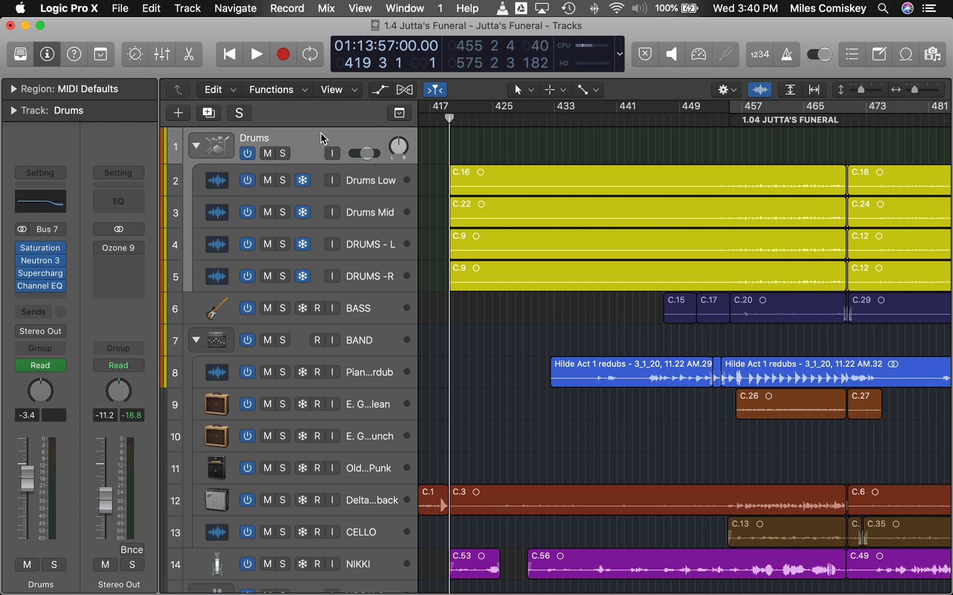
{"action": "left_click", "coordinate": [368, 308]}
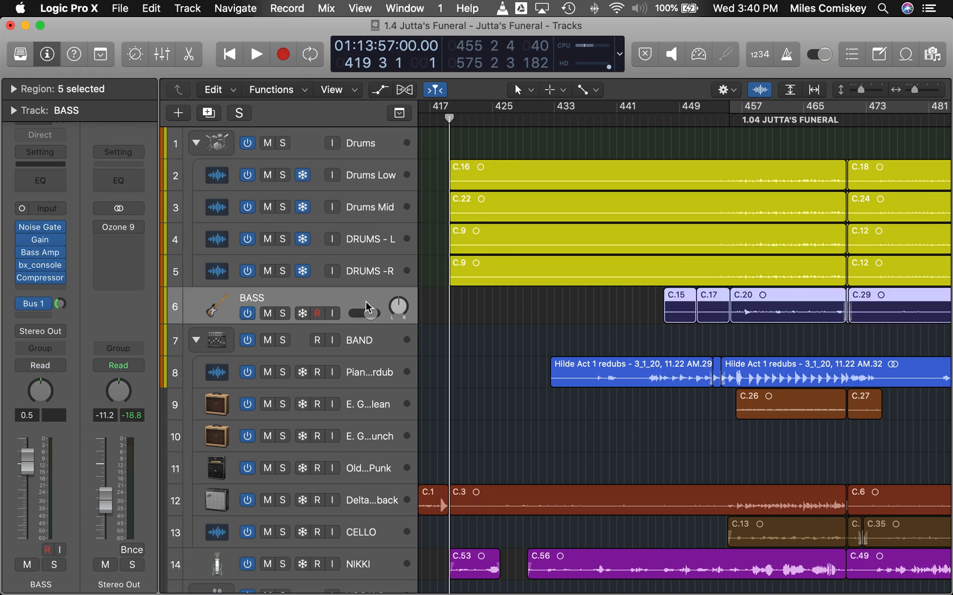
{"action": "left_click", "coordinate": [370, 340]}
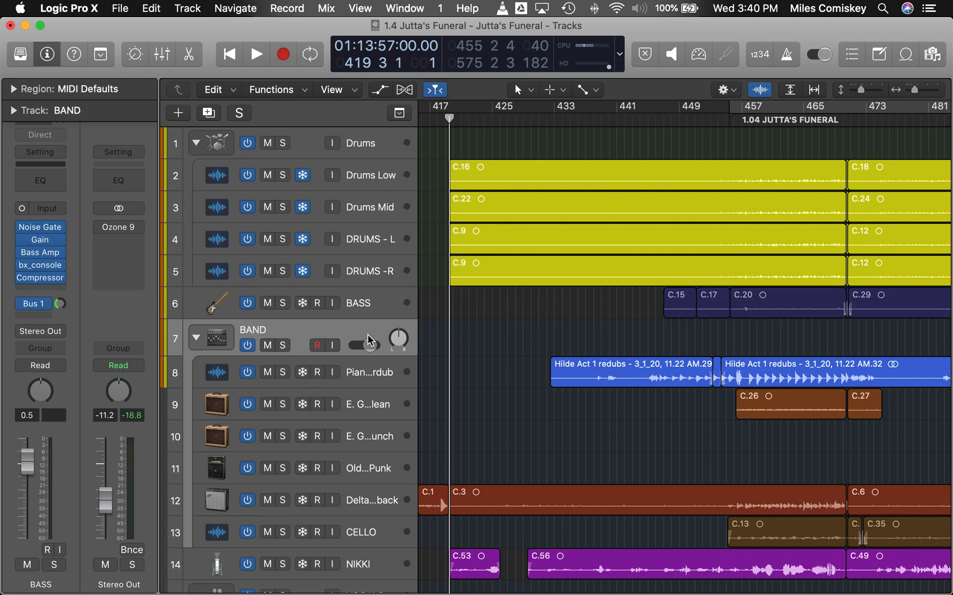
{"action": "scroll", "coordinate": [368, 334], "scroll_direction": "down", "scroll_amount": 5}
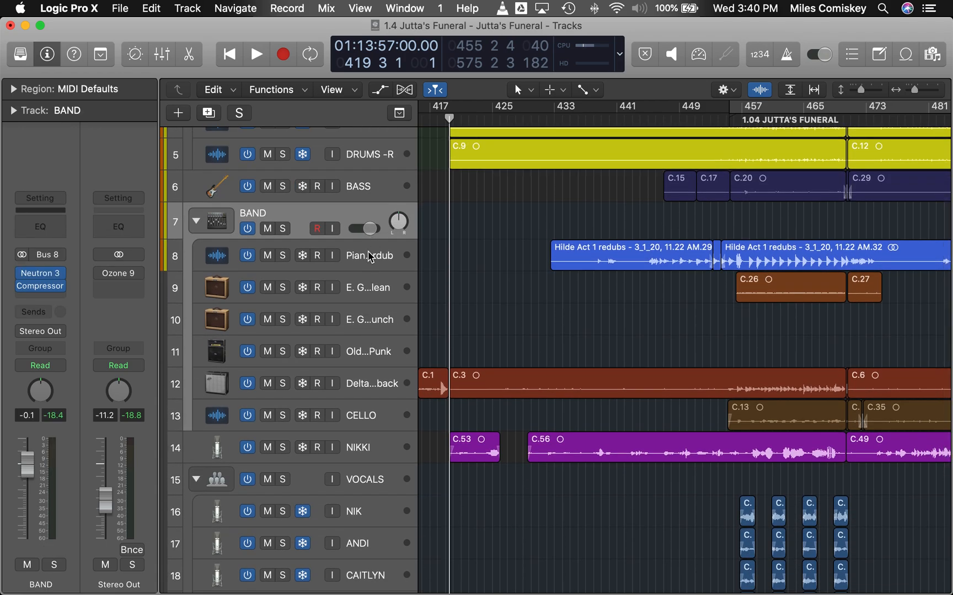
{"action": "scroll", "coordinate": [528, 290], "scroll_direction": "up", "scroll_amount": 3}
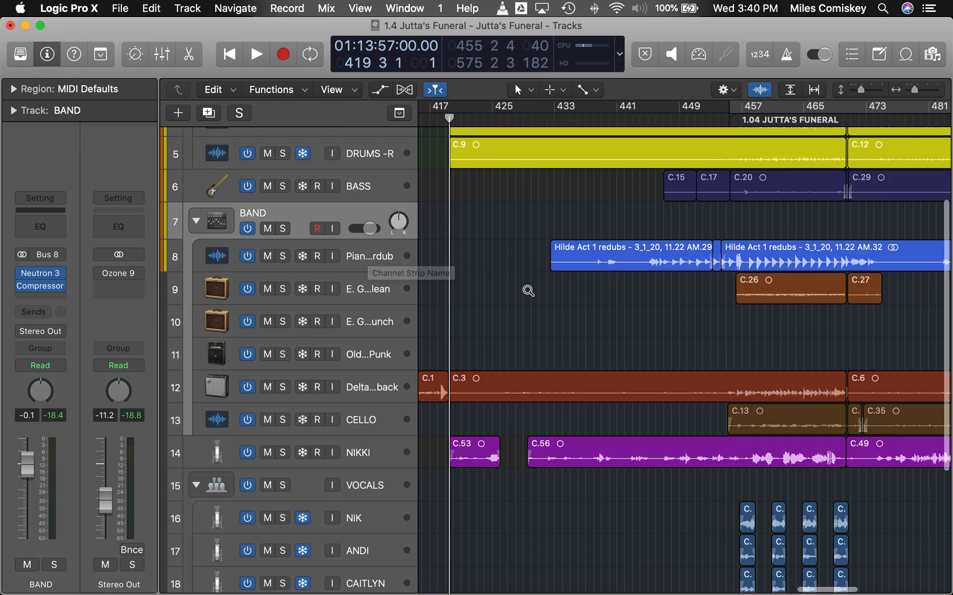
{"action": "scroll", "coordinate": [528, 291], "scroll_direction": "up", "scroll_amount": 1}
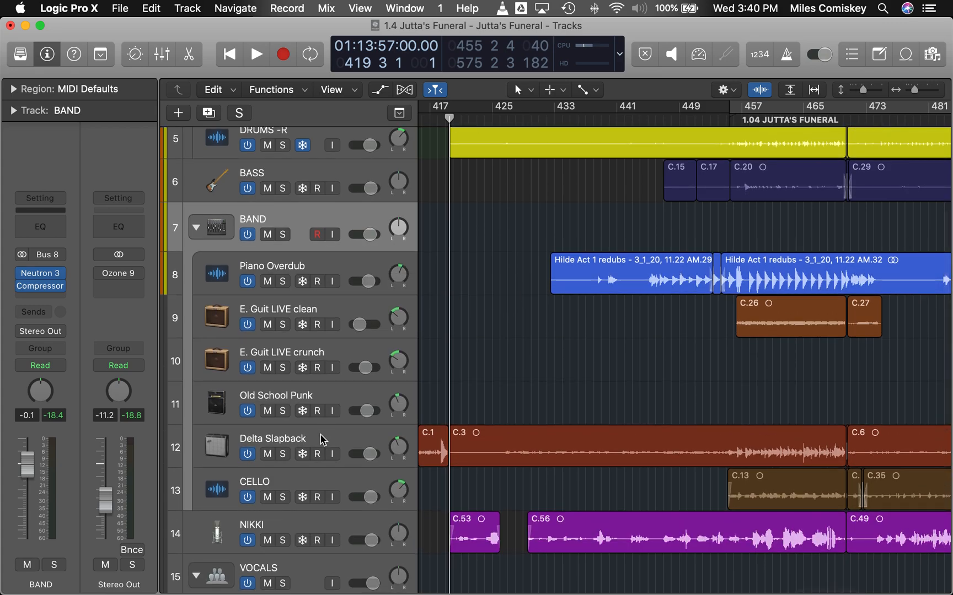
{"action": "scroll", "coordinate": [720, 337], "scroll_direction": "right", "scroll_amount": 5}
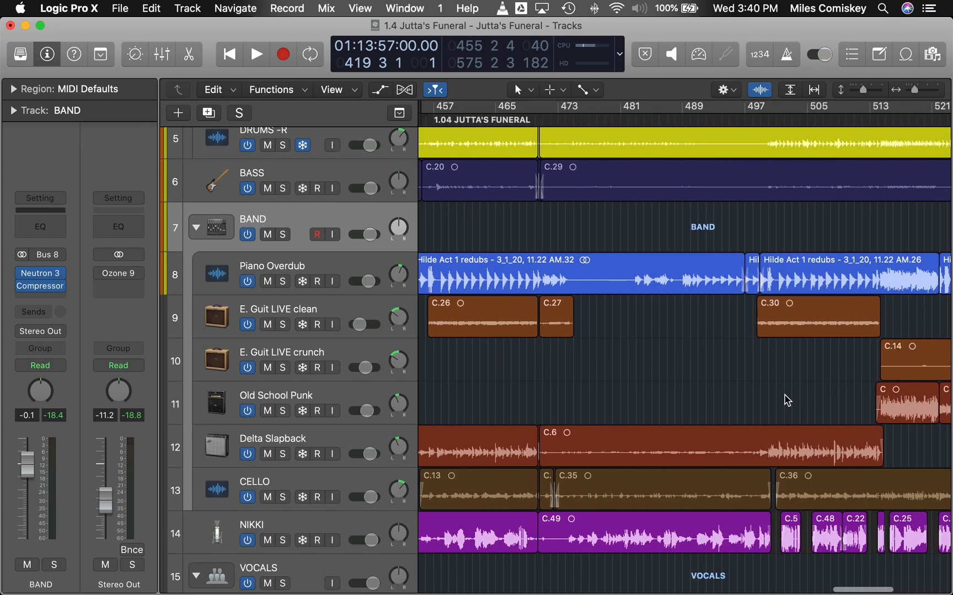
{"action": "scroll", "coordinate": [712, 411], "scroll_direction": "down", "scroll_amount": 2}
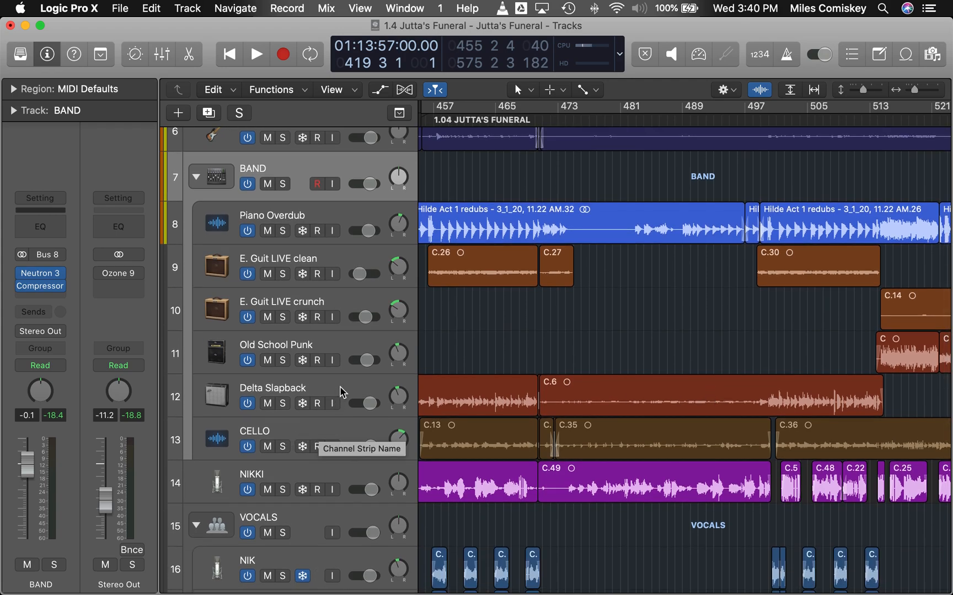
Bypass all inserts and sends on the CELLO track and audition it soloed from about bar 477, bar 481 and bar 501
{"action": "scroll", "coordinate": [568, 276], "scroll_direction": "down", "scroll_amount": 5}
{"action": "left_click", "coordinate": [290, 282]}
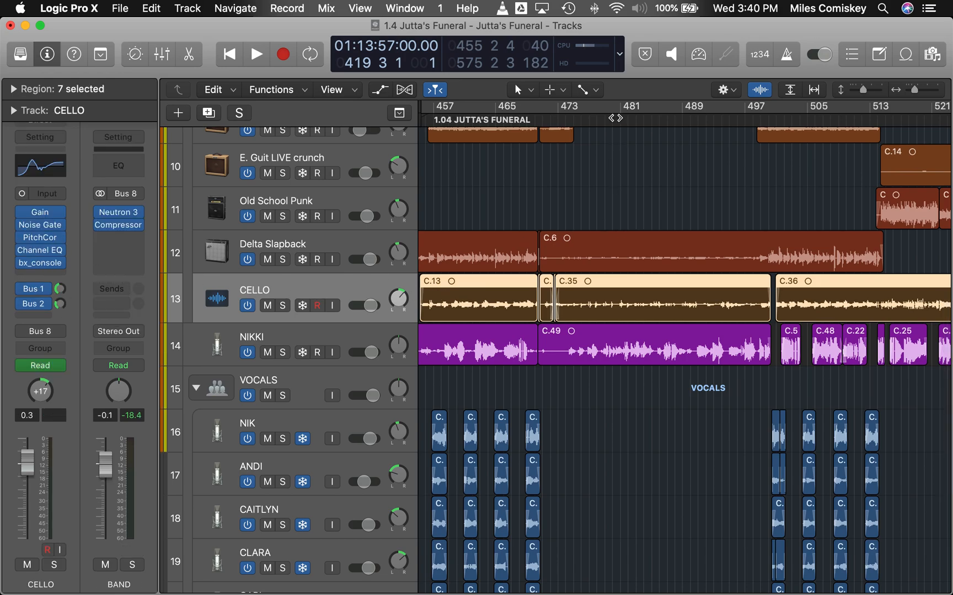
{"action": "left_click", "coordinate": [597, 118]}
{"action": "left_click_drag", "start_coordinate": [20, 213], "coordinate": [22, 315]}
{"action": "key", "text": "space"}
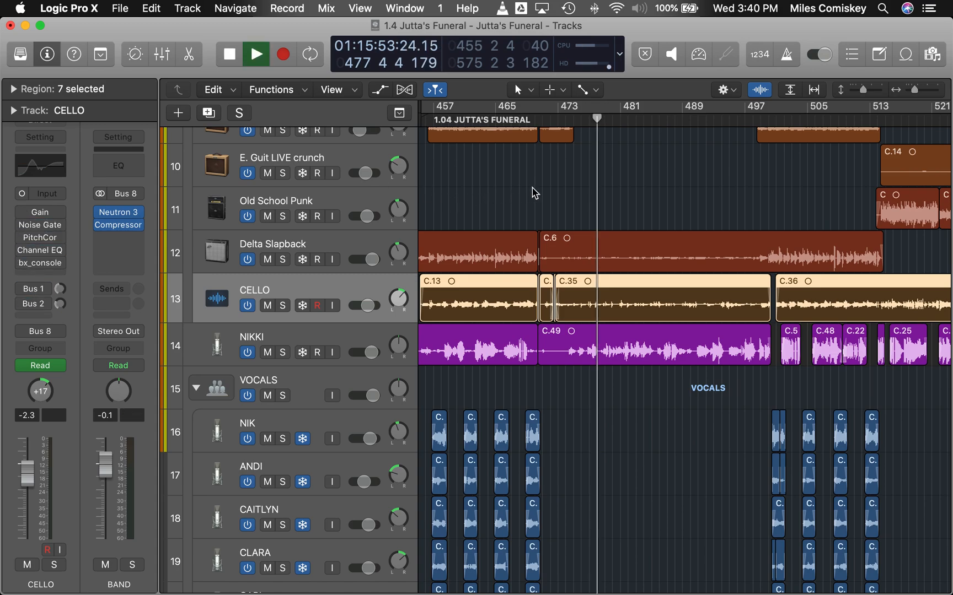
{"action": "left_click", "coordinate": [283, 306]}
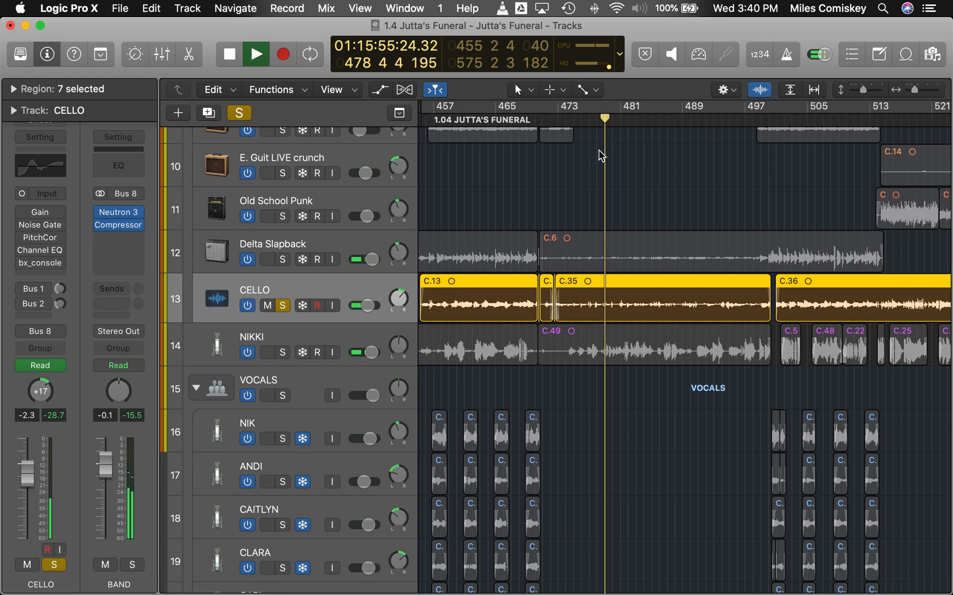
{"action": "left_click", "coordinate": [627, 118]}
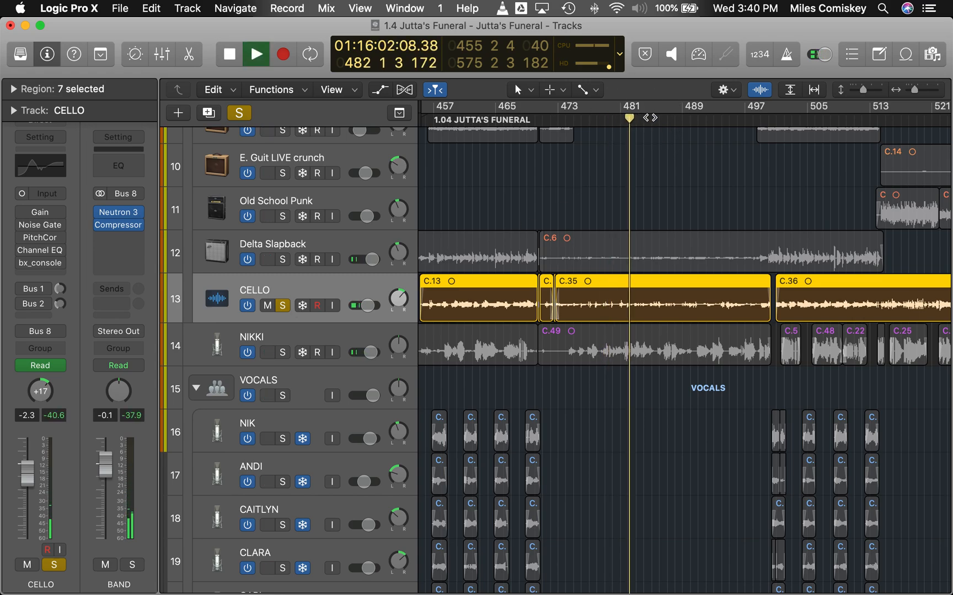
{"action": "left_click", "coordinate": [767, 118]}
{"action": "left_click", "coordinate": [782, 118]}
Re-enable the CELLO track's Gain, Noise Gate, PitchCor, Channel EQ, bx_console, Bus 1 and Bus 2, and end its soloed playback
{"action": "left_click", "coordinate": [23, 212]}
{"action": "left_click", "coordinate": [22, 225]}
{"action": "left_click", "coordinate": [22, 237]}
{"action": "left_click", "coordinate": [22, 250]}
{"action": "left_click", "coordinate": [22, 263]}
{"action": "left_click", "coordinate": [22, 288]}
{"action": "left_click", "coordinate": [22, 303]}
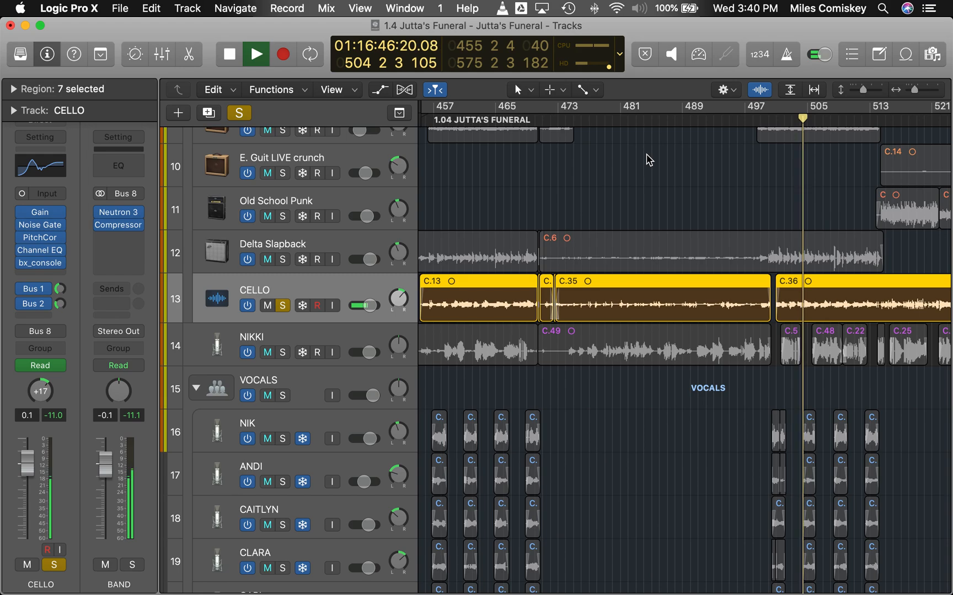
{"action": "left_click", "coordinate": [284, 306]}
{"action": "key", "text": "space"}
Solo the ROOM stack, audition the audience recordings from around bar 502, and turn its solo off again
{"action": "scroll", "coordinate": [232, 253], "scroll_direction": "up", "scroll_amount": 5}
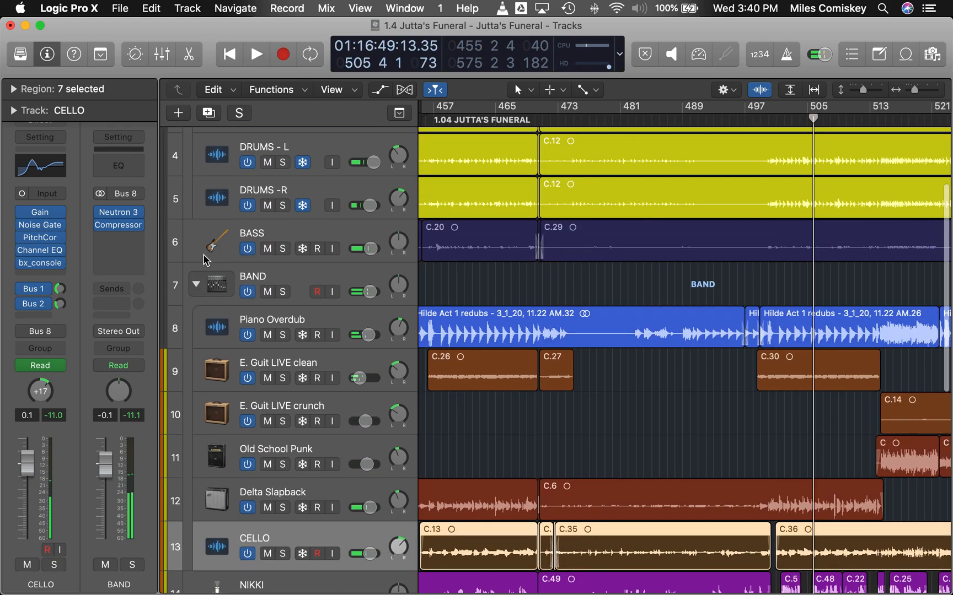
{"action": "scroll", "coordinate": [308, 480], "scroll_direction": "down", "scroll_amount": 8}
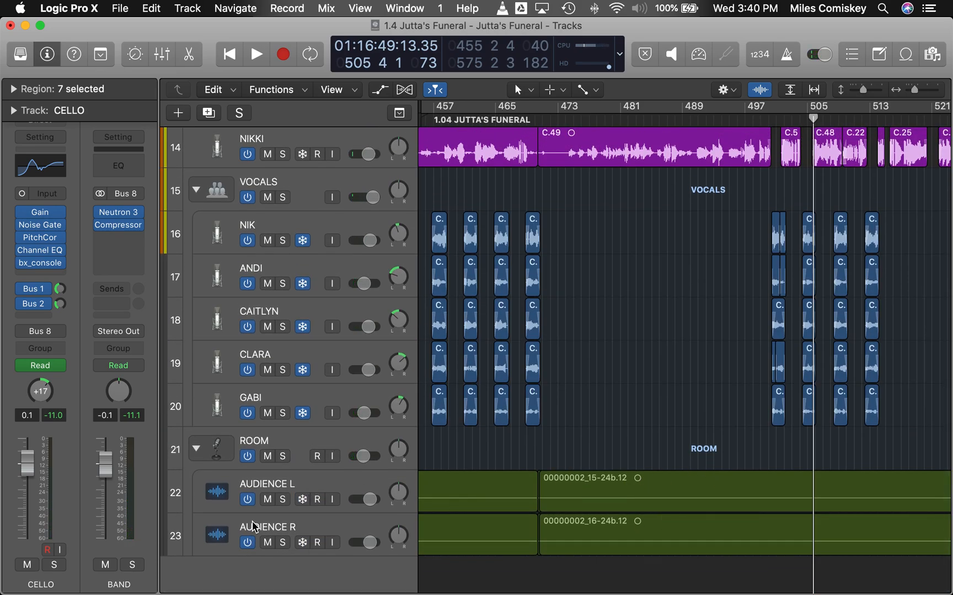
{"action": "left_click", "coordinate": [283, 456]}
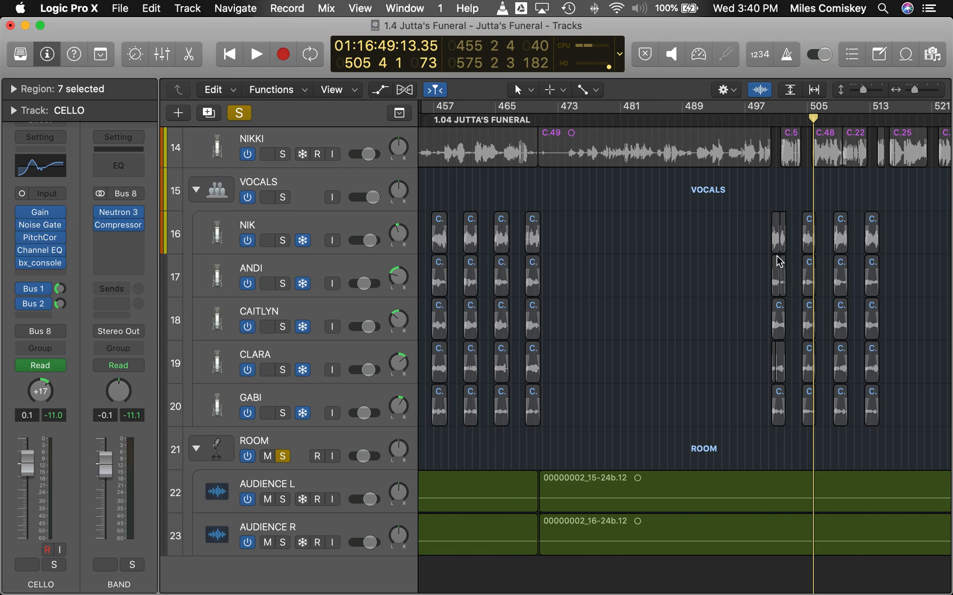
{"action": "key", "text": "space"}
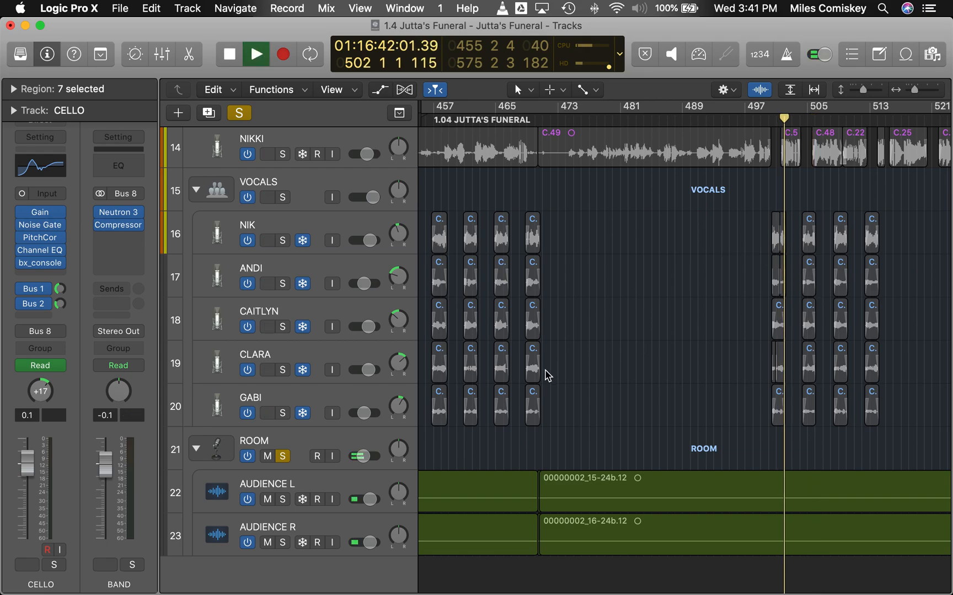
{"action": "key", "text": "space"}
{"action": "left_click", "coordinate": [282, 456]}
Solo the VOCALS stack and play the backing vocals from bar 501
{"action": "scroll", "coordinate": [304, 436], "scroll_direction": "up", "scroll_amount": 2}
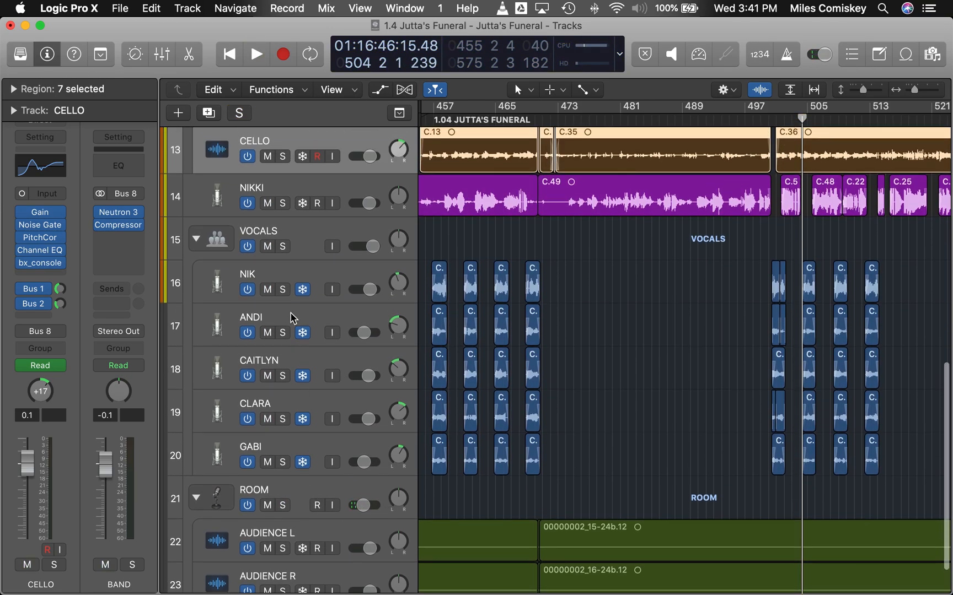
{"action": "left_click", "coordinate": [282, 247]}
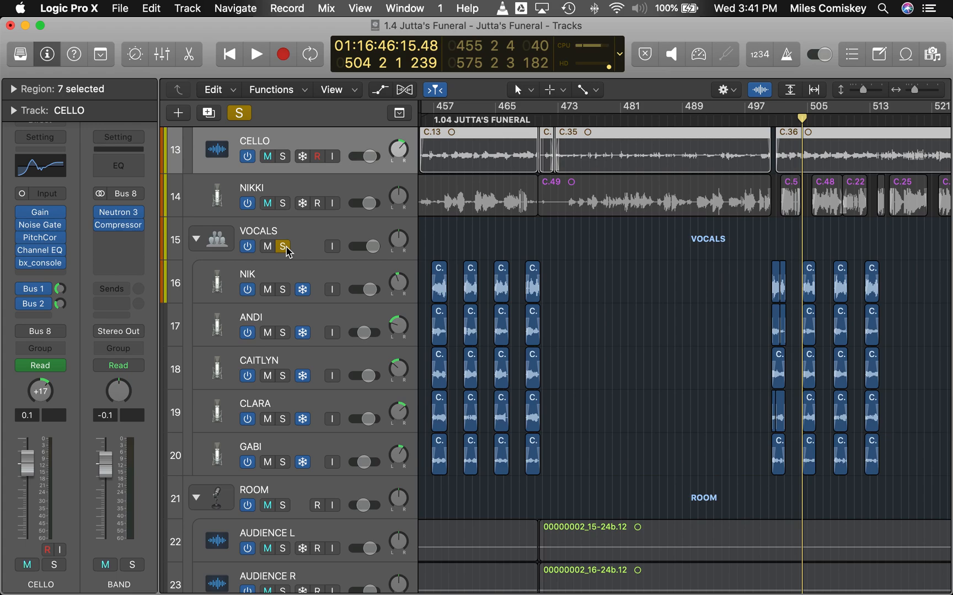
{"action": "left_click_drag", "start_coordinate": [767, 118], "coordinate": [776, 118]}
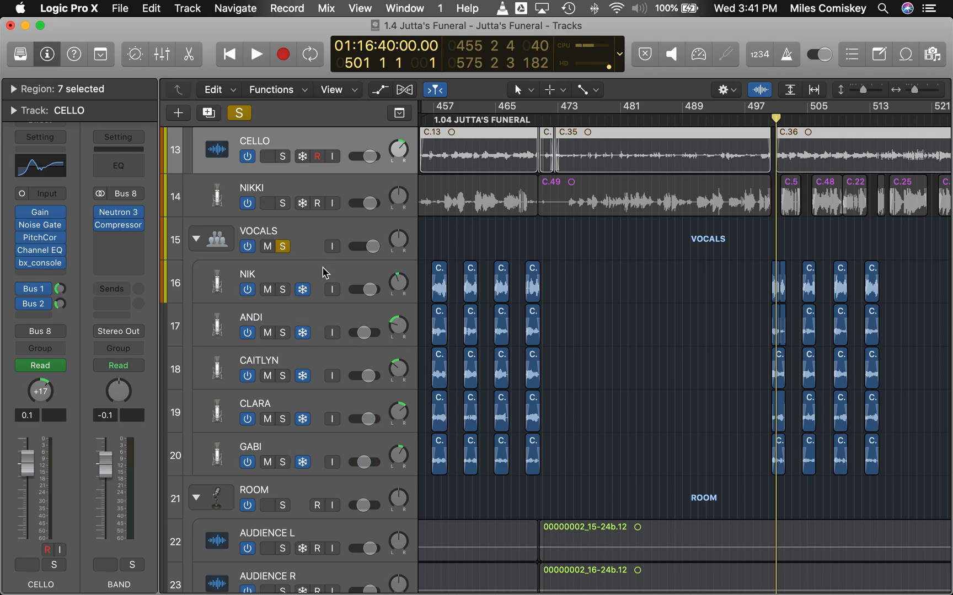
{"action": "key", "text": "space"}
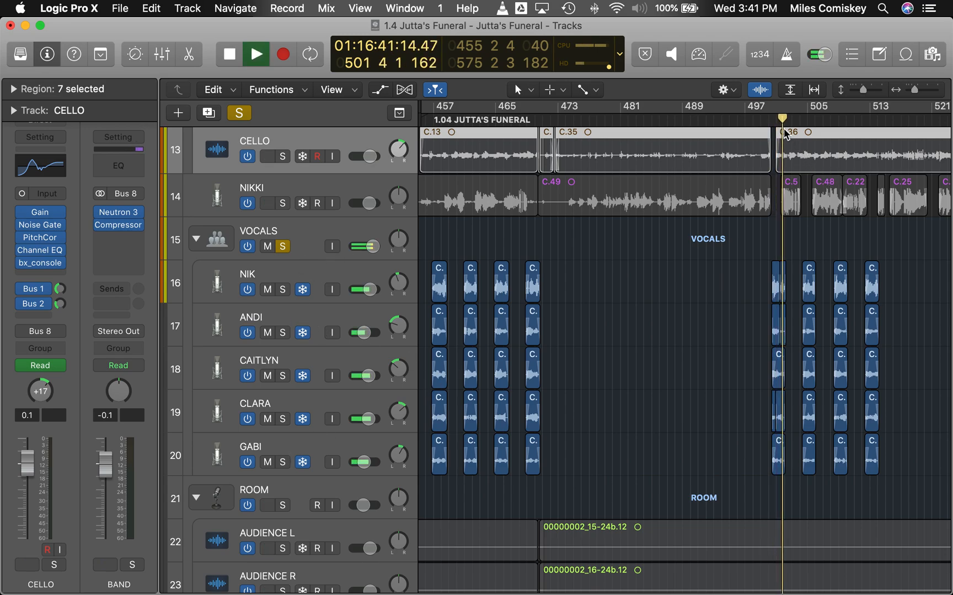
Return the playhead to bar 501, solo the first vocal track inside the VOCALS stack and play it
{"action": "left_click", "coordinate": [765, 118]}
{"action": "left_click_drag", "start_coordinate": [766, 118], "coordinate": [775, 118]}
{"action": "left_click", "coordinate": [283, 290]}
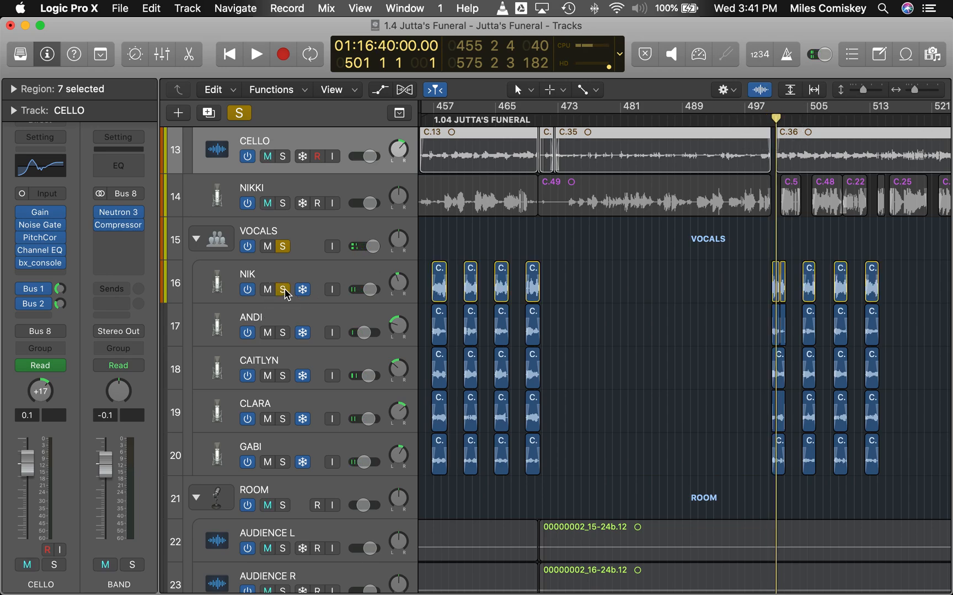
{"action": "key", "text": "space"}
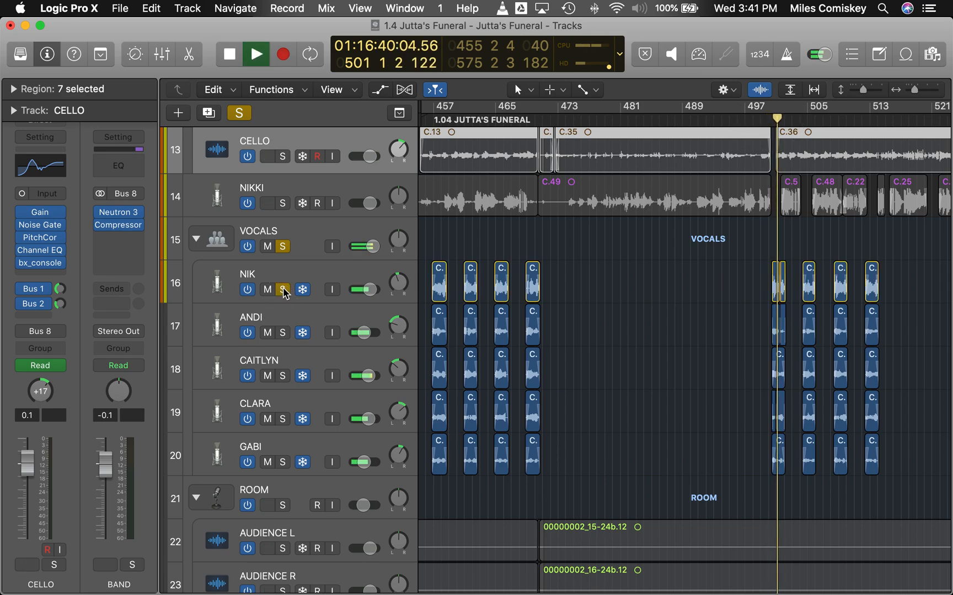
Turn off the VOCALS stack's solo and audition only its first track from bar 501
{"action": "left_click", "coordinate": [283, 246]}
{"action": "key", "text": "space"}
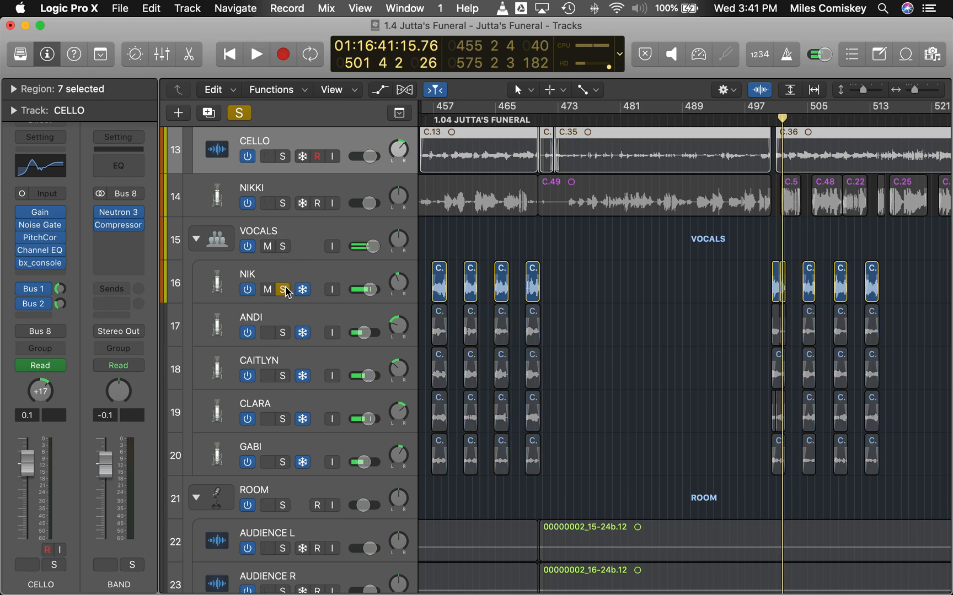
{"action": "key", "text": "space"}
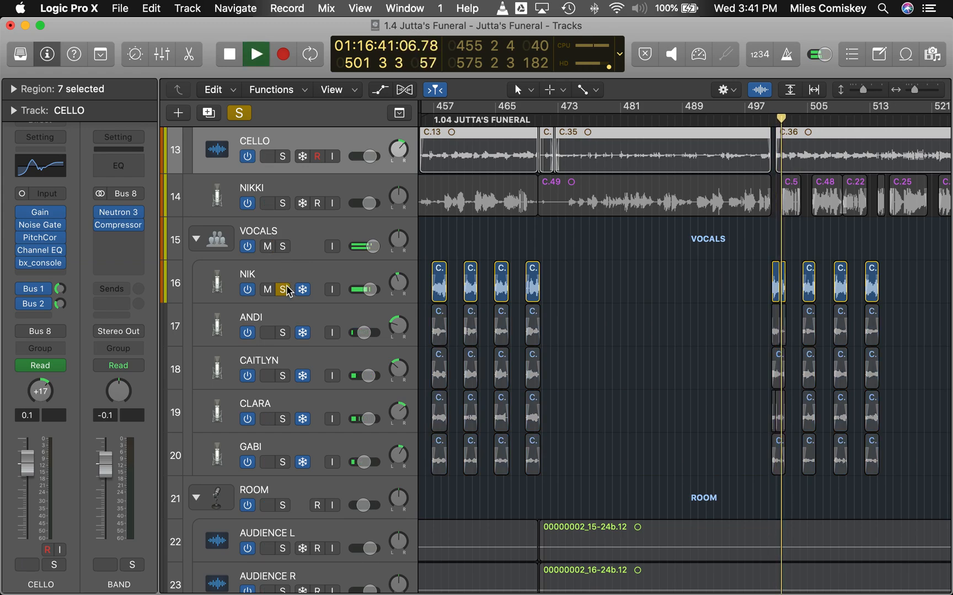
{"action": "key", "text": "space"}
Switch the solo from the VOCALS stack's first track to its second and fourth tracks and audition them together from bar 501
{"action": "left_click", "coordinate": [287, 290]}
{"action": "left_click", "coordinate": [283, 418]}
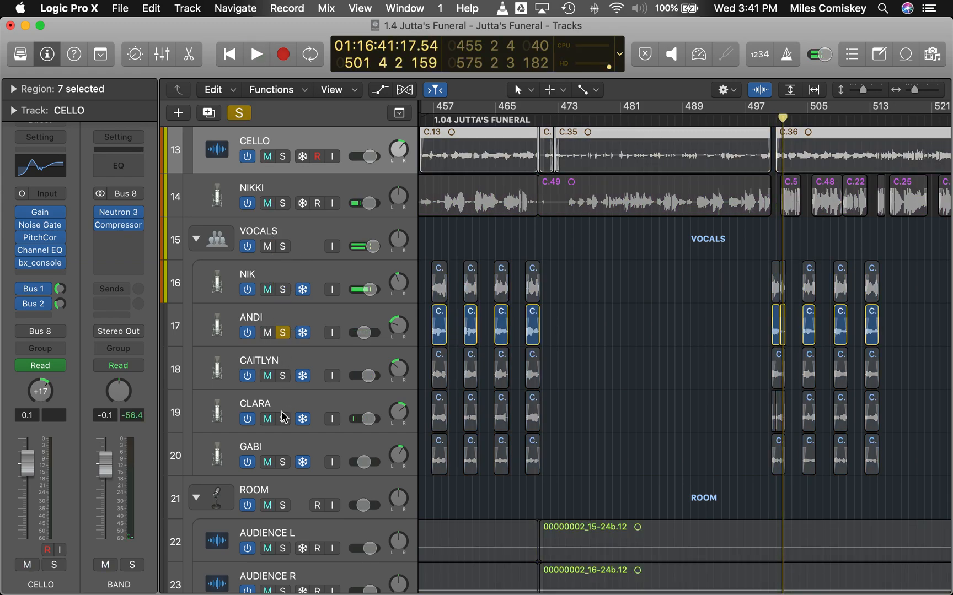
{"action": "key", "text": "space"}
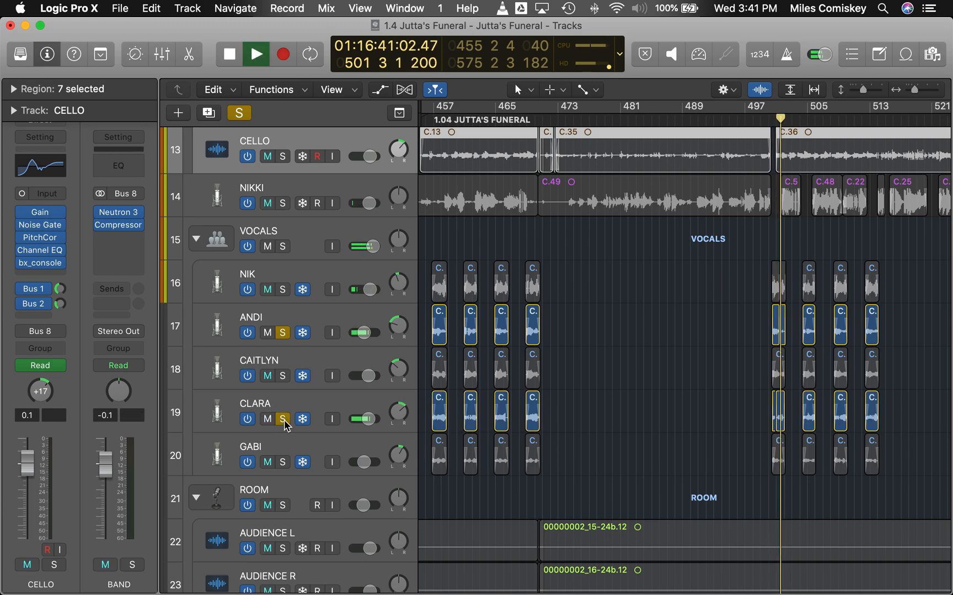
{"action": "key", "text": "space"}
Audition the VOCALS stack's third and fifth tracks soloed together from bar 501, and clear the solos on the stack's tracks
{"action": "left_click", "coordinate": [283, 419]}
{"action": "left_click", "coordinate": [283, 462]}
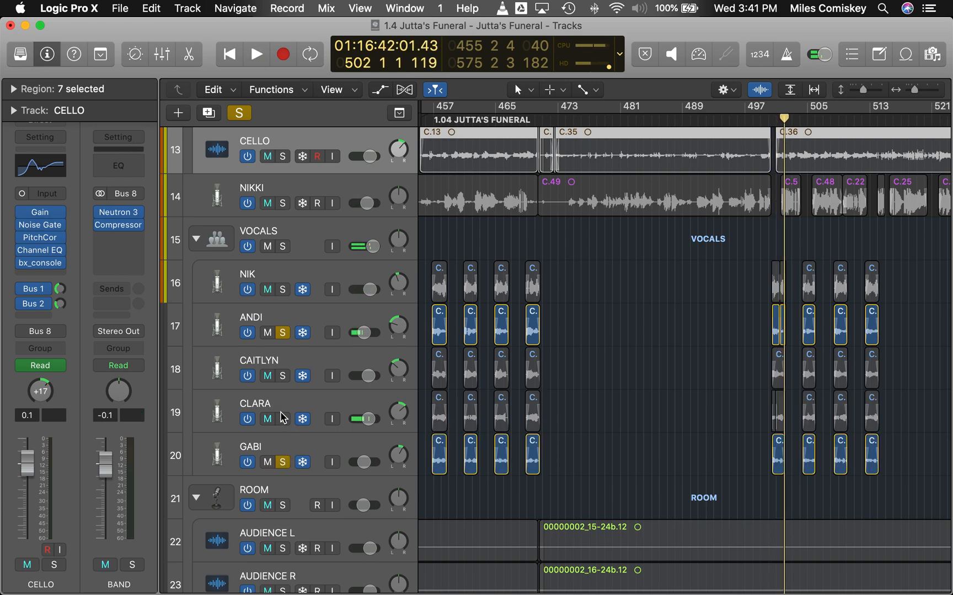
{"action": "left_click", "coordinate": [284, 376]}
{"action": "left_click", "coordinate": [283, 332]}
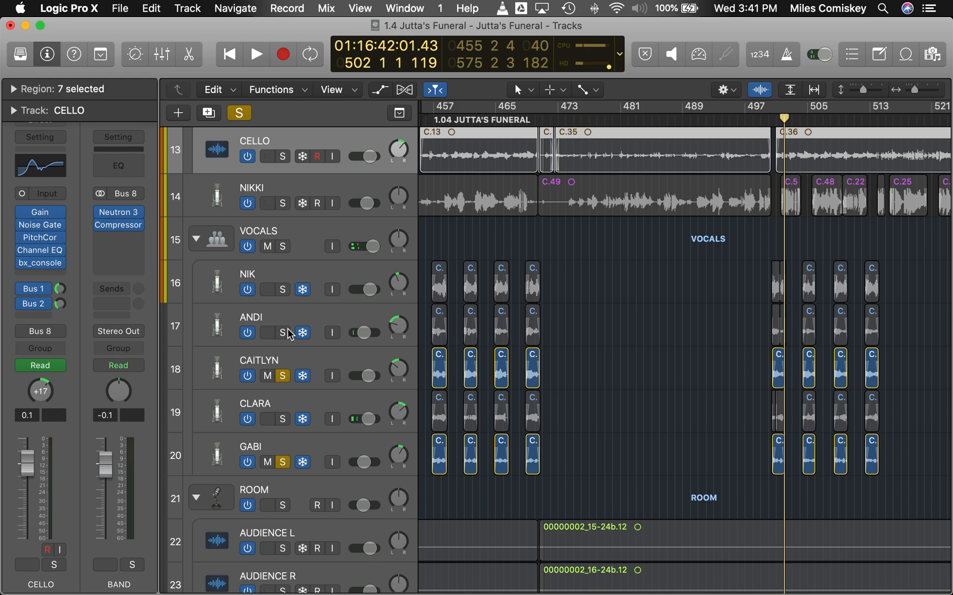
{"action": "key", "text": "space"}
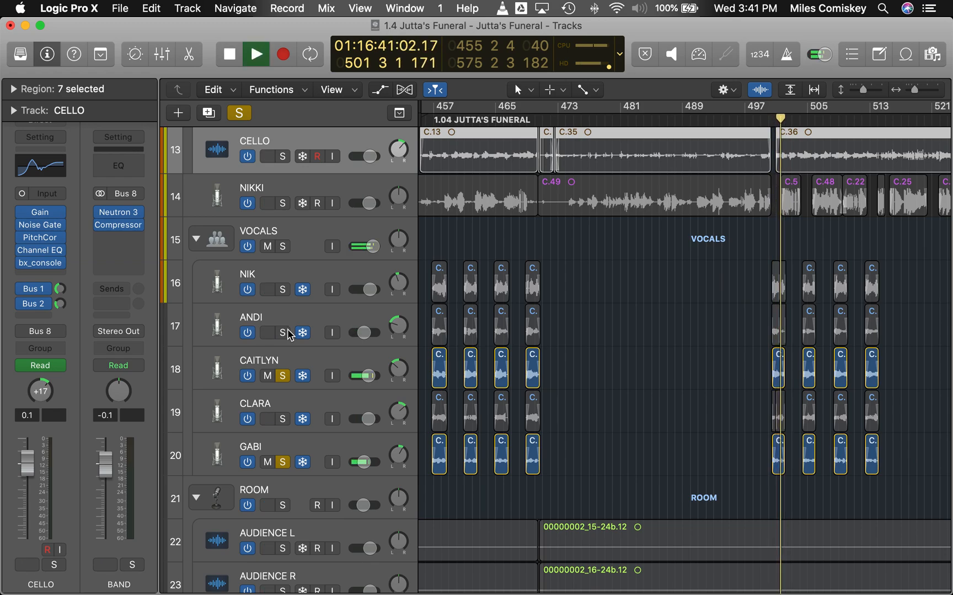
{"action": "key", "text": "space"}
{"action": "left_click", "coordinate": [283, 376]}
{"action": "left_click", "coordinate": [283, 462]}
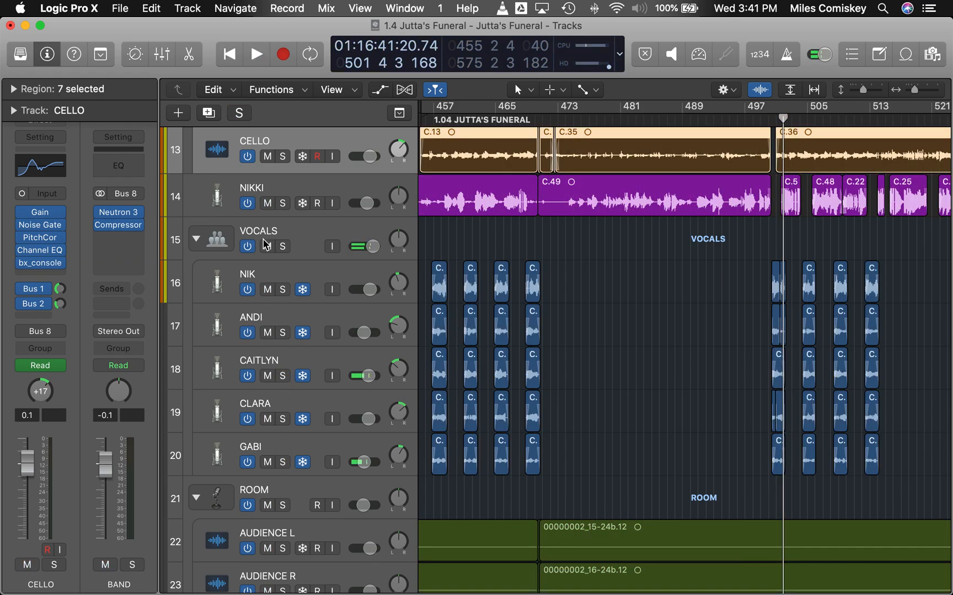
Solo the whole VOCALS stack and play the combined backing vocals from bar 501
{"action": "left_click", "coordinate": [283, 246]}
{"action": "key", "text": "space"}
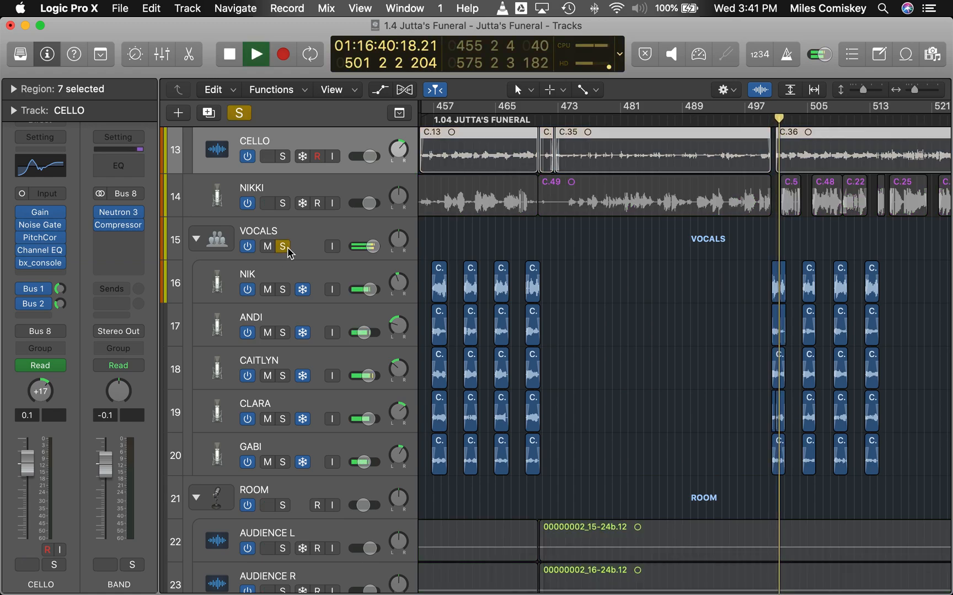
{"action": "key", "text": "space"}
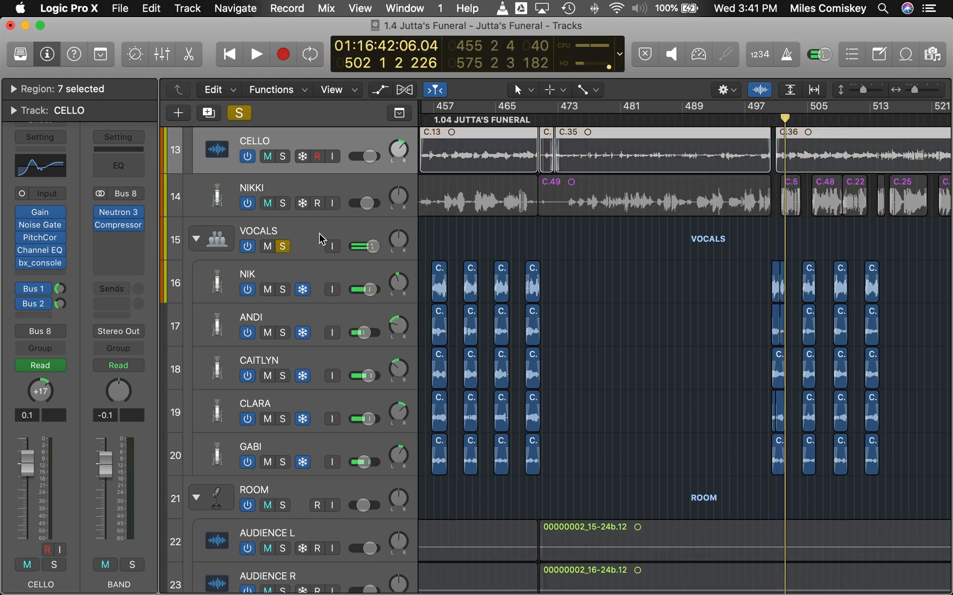
Select the VOCALS stack and show the mixer at the channel strips of the stack and its member tracks
{"action": "left_click", "coordinate": [321, 239]}
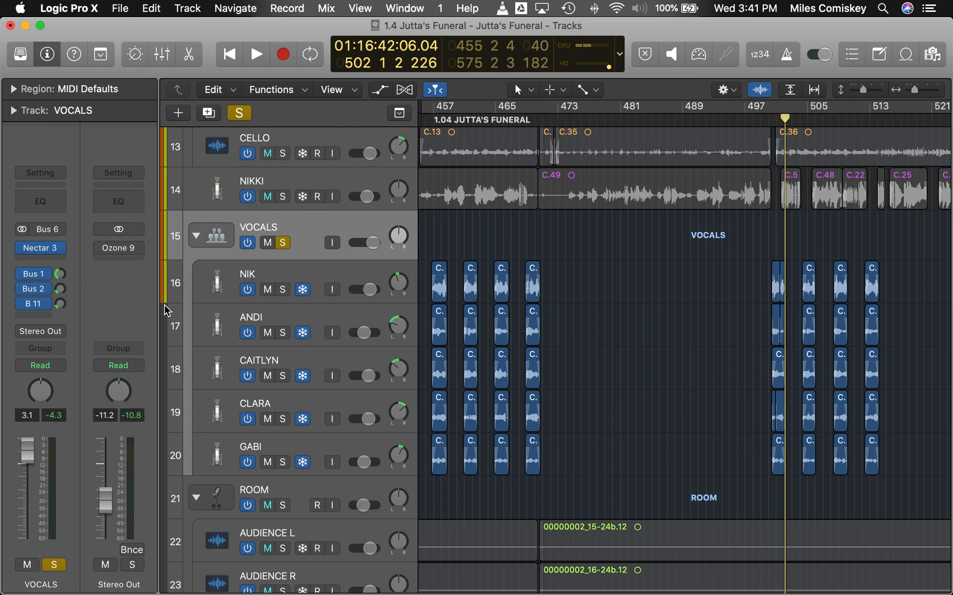
{"action": "key", "text": "x"}
{"action": "scroll", "coordinate": [617, 452], "scroll_direction": "right", "scroll_amount": 15}
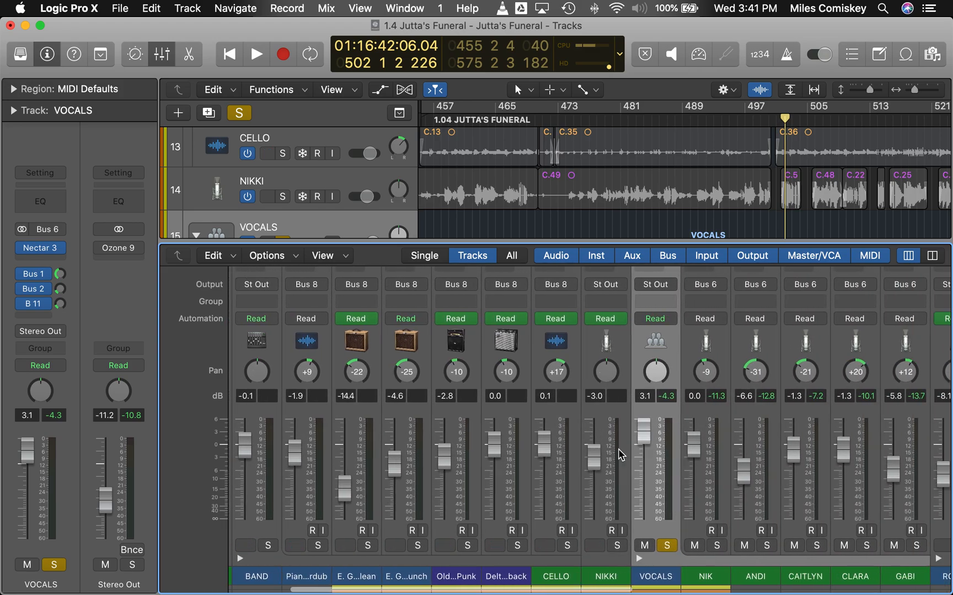
{"action": "scroll", "coordinate": [613, 454], "scroll_direction": "up", "scroll_amount": 3}
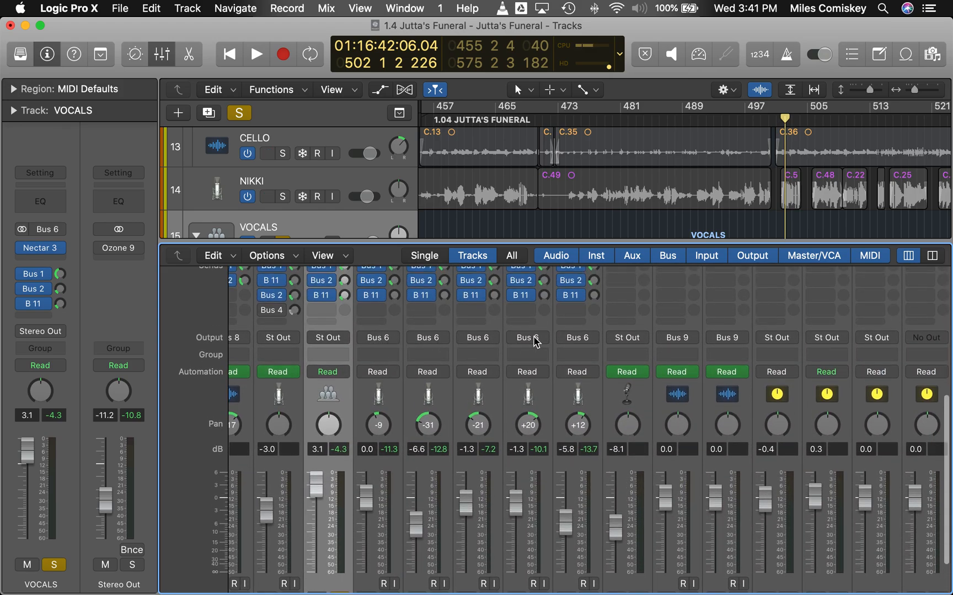
{"action": "scroll", "coordinate": [606, 345], "scroll_direction": "down", "scroll_amount": 3}
Collapse the VOCALS stack in the mixer and bring its Bus 6 input, inserts and sends into view
{"action": "left_click", "coordinate": [311, 557]}
{"action": "left_click", "coordinate": [311, 558]}
{"action": "scroll", "coordinate": [326, 402], "scroll_direction": "up", "scroll_amount": 5}
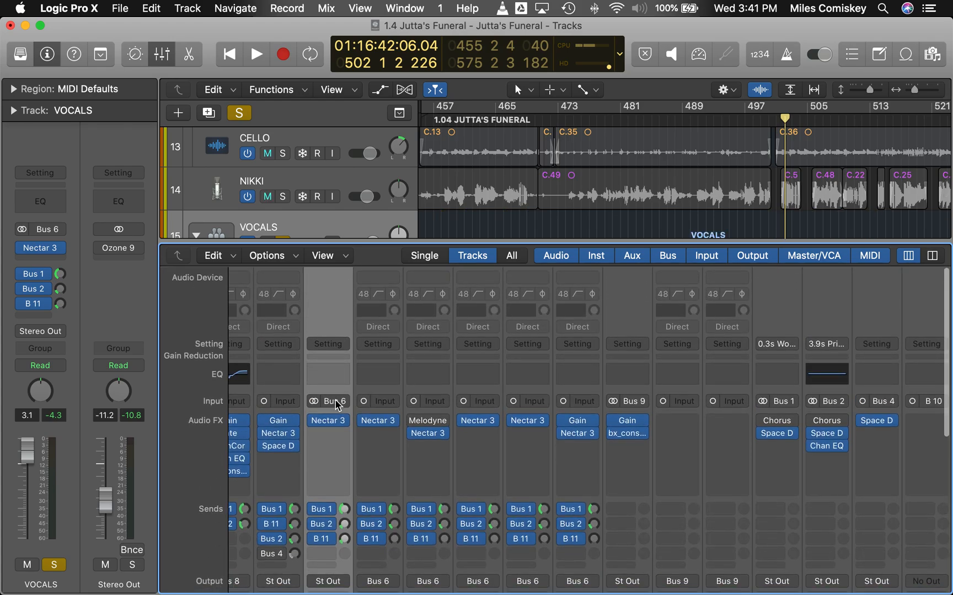
{"action": "scroll", "coordinate": [330, 403], "scroll_direction": "down", "scroll_amount": 5}
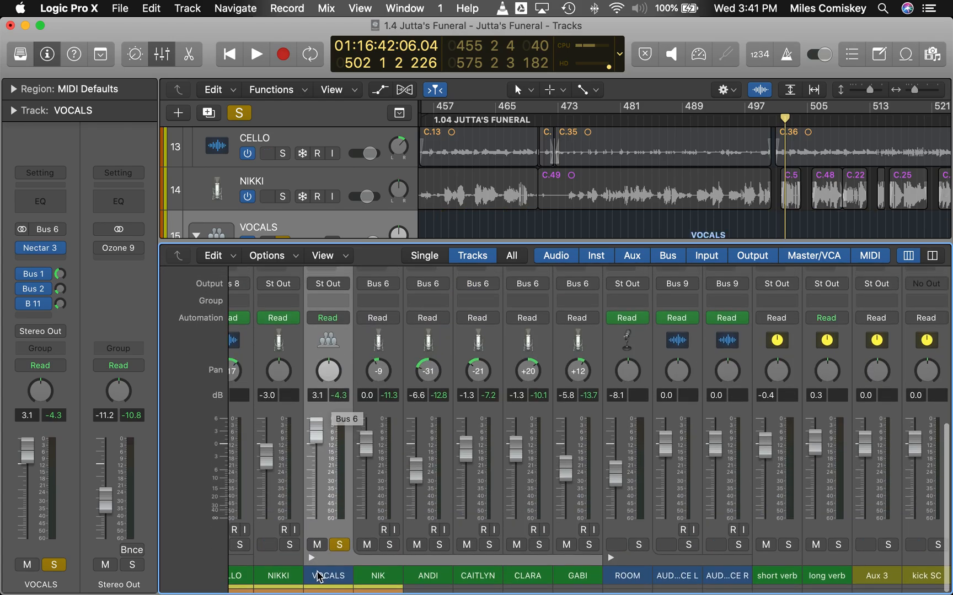
{"action": "left_click", "coordinate": [312, 558]}
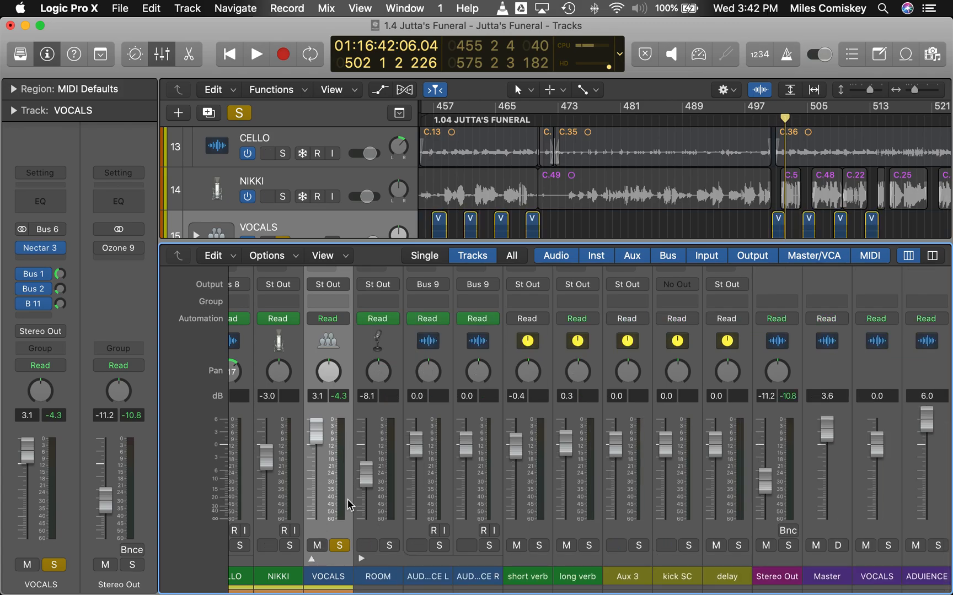
{"action": "scroll", "coordinate": [343, 457], "scroll_direction": "up", "scroll_amount": 5}
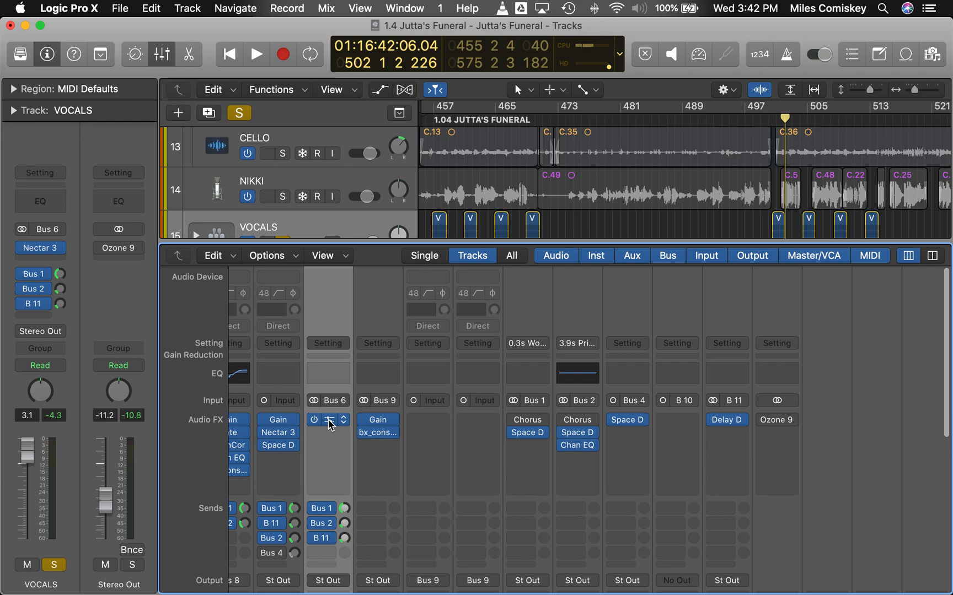
Inspect Nectar 3 on the VOCALS stack, viewing the Compressor 1, EQ 1, Saturation, Dimension and De-esser modules, and close the plug-in
{"action": "left_click", "coordinate": [329, 422]}
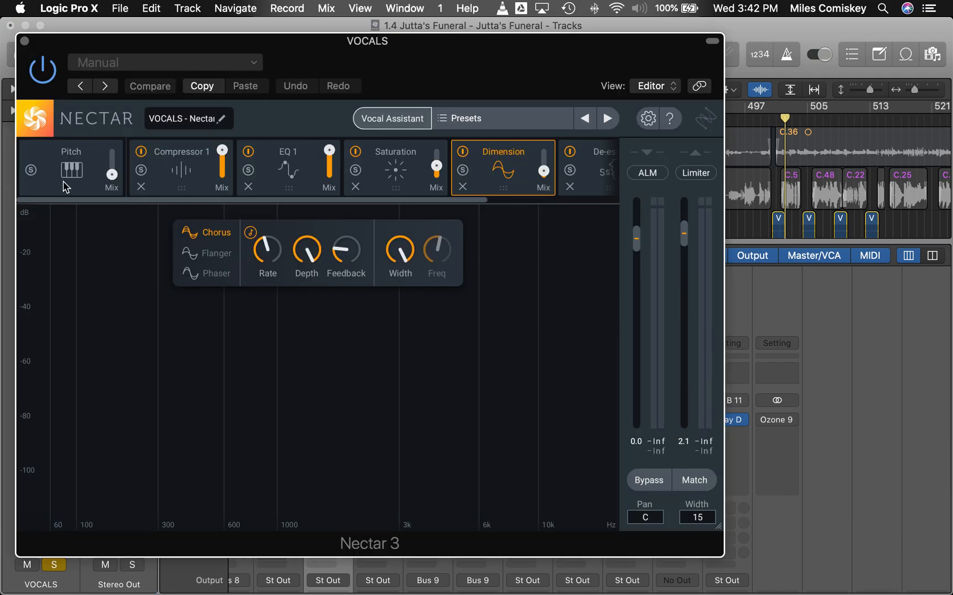
{"action": "left_click", "coordinate": [178, 173]}
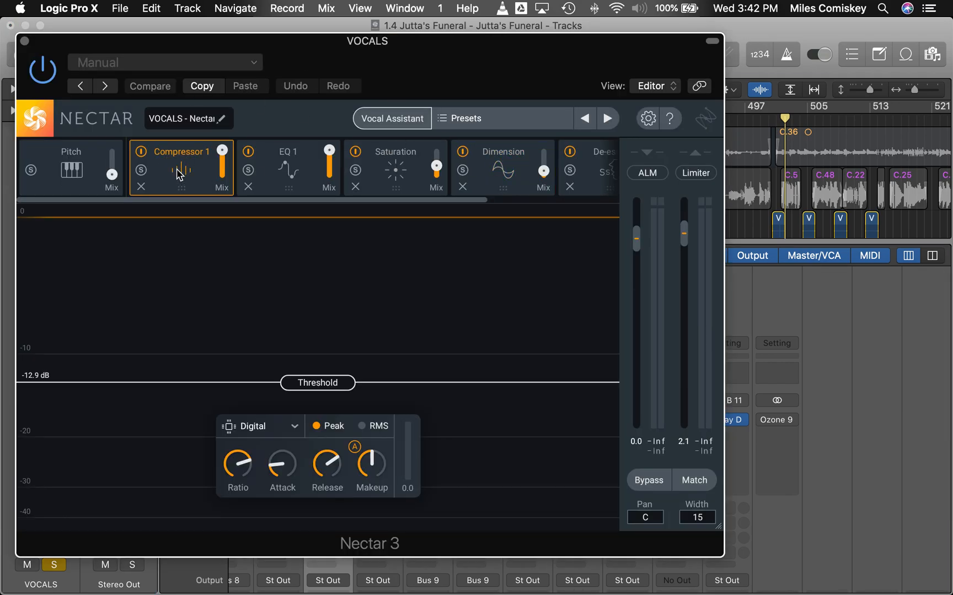
{"action": "left_click", "coordinate": [270, 178]}
{"action": "left_click", "coordinate": [383, 176]}
{"action": "left_click", "coordinate": [502, 173]}
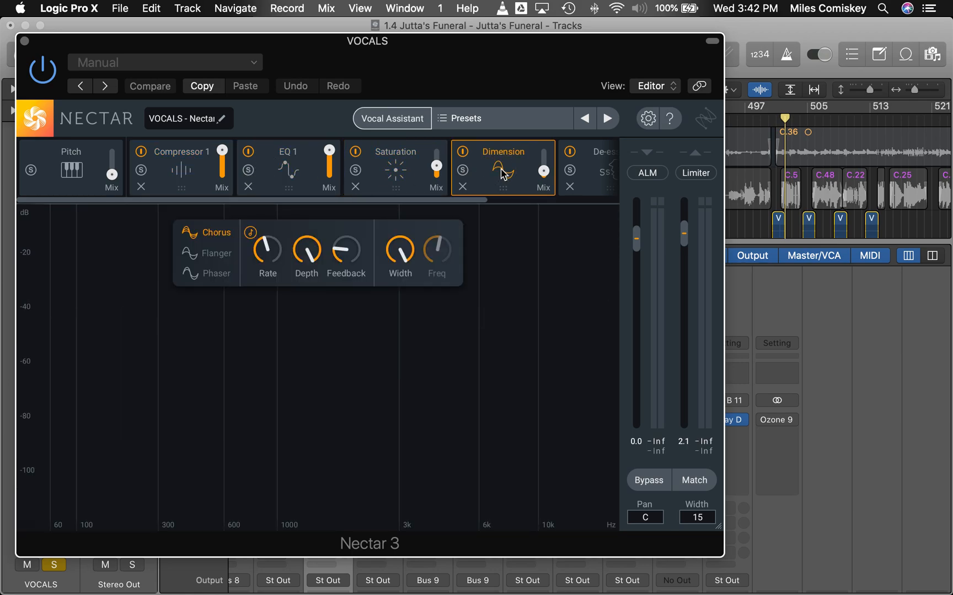
{"action": "scroll", "coordinate": [502, 173], "scroll_direction": "right", "scroll_amount": 3}
{"action": "left_click", "coordinate": [488, 174]}
{"action": "left_click", "coordinate": [388, 173]}
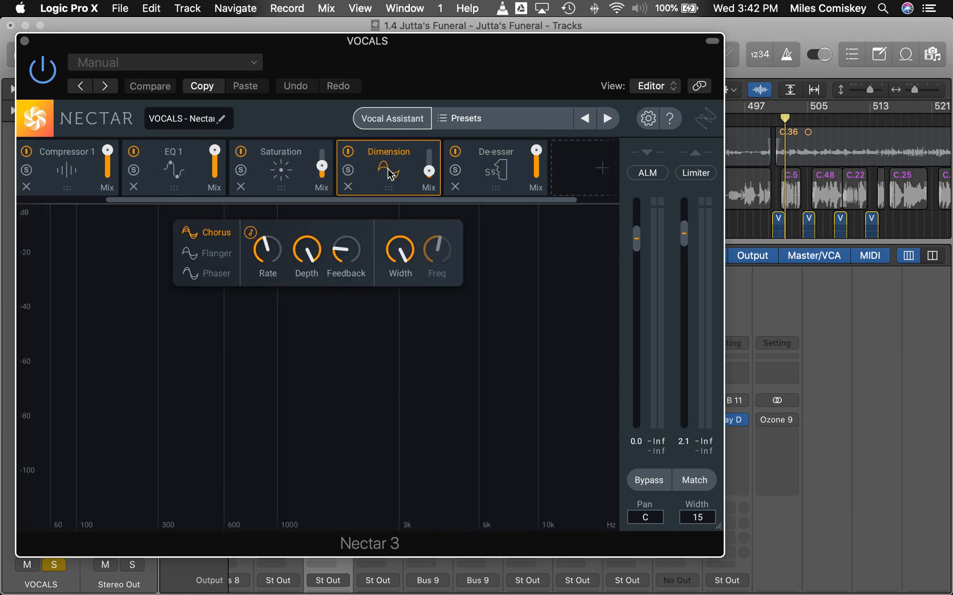
{"action": "left_click", "coordinate": [24, 40]}
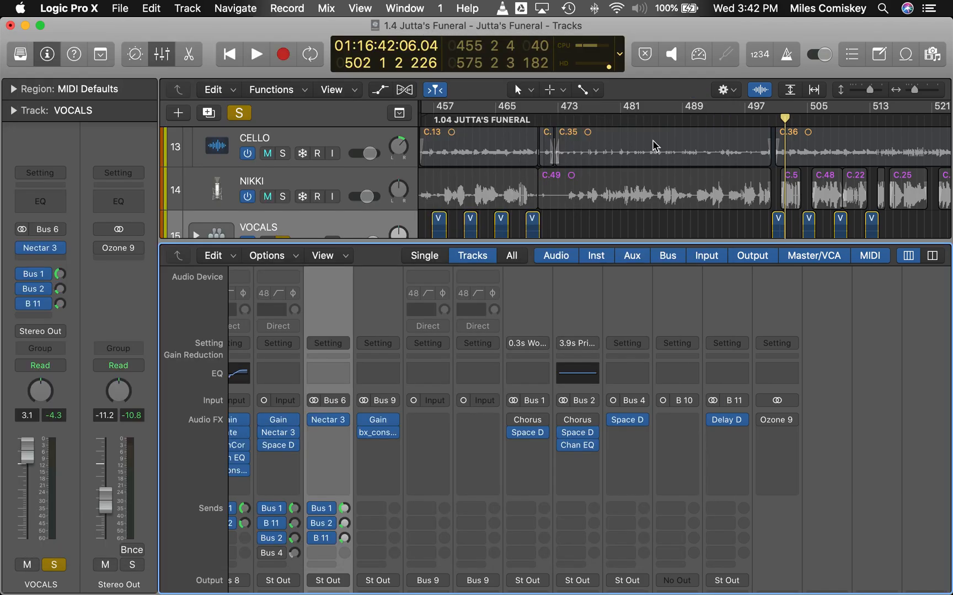
Hide the mixer and turn off the VOCALS stack's solo
{"action": "key", "text": "x"}
{"action": "left_click", "coordinate": [194, 403]}
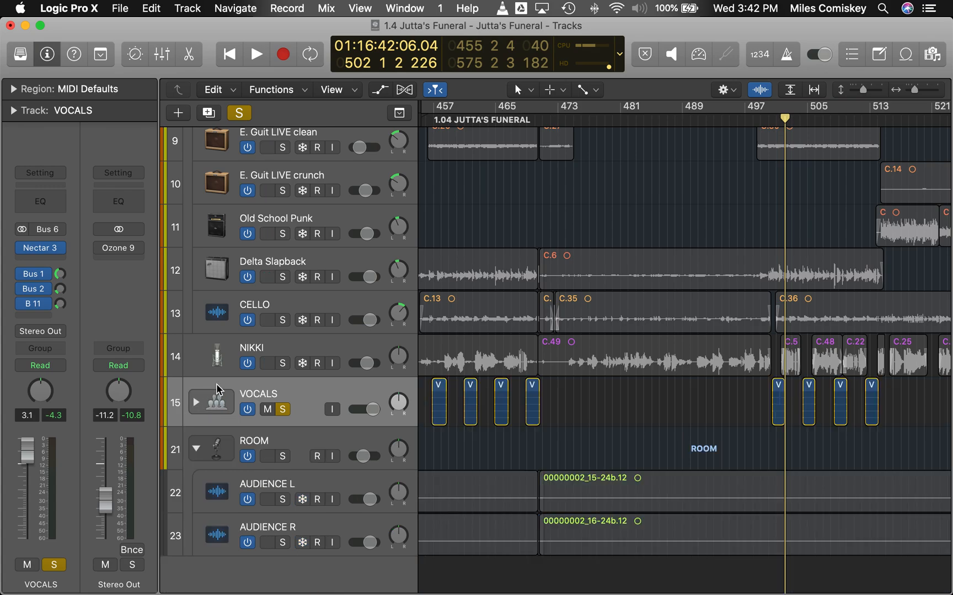
{"action": "left_click", "coordinate": [283, 410]}
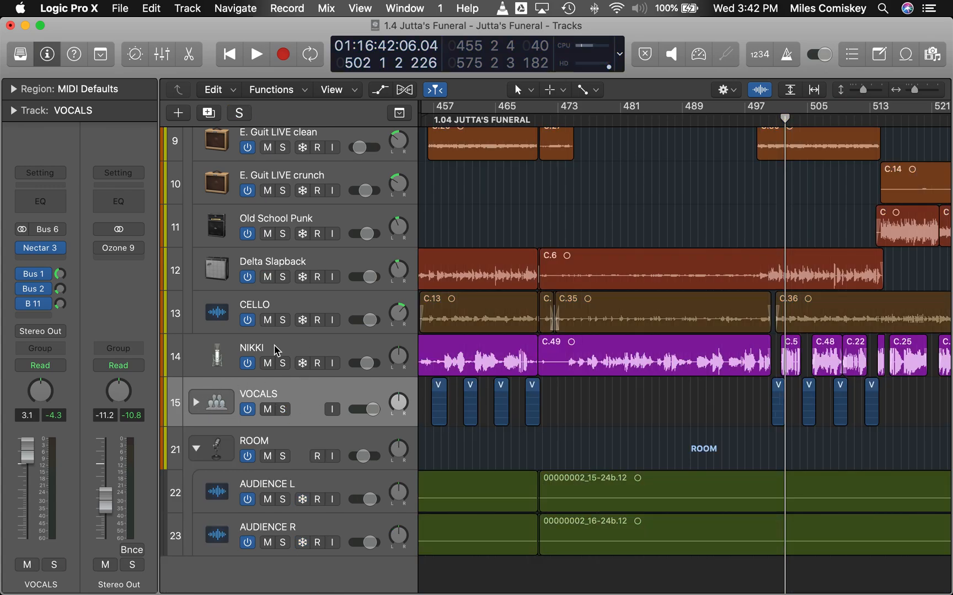
Solo and select vocal track 14, above the VOCALS stack, and place the playhead at bar 481
{"action": "left_click", "coordinate": [282, 363]}
{"action": "left_click", "coordinate": [292, 354]}
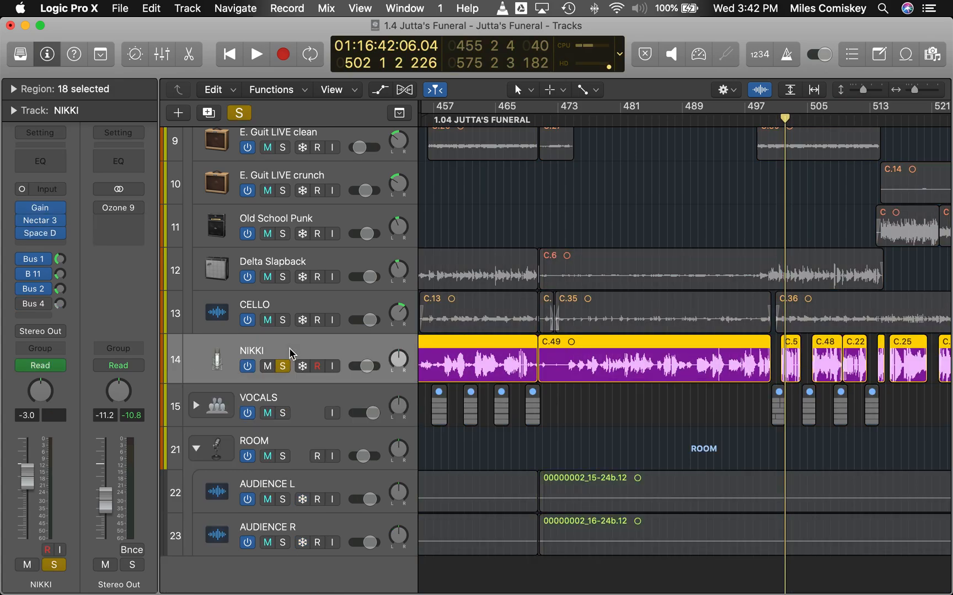
{"action": "left_click_drag", "start_coordinate": [627, 121], "coordinate": [620, 121]}
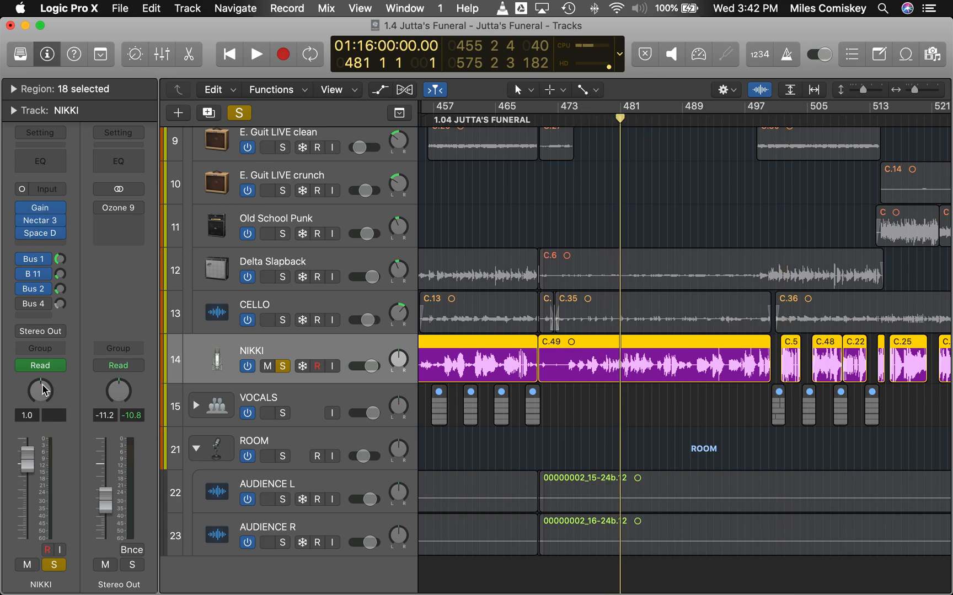
Examine the Space Designer reverb settings on vocal track 14 and close the plug-in
{"action": "left_click", "coordinate": [44, 238]}
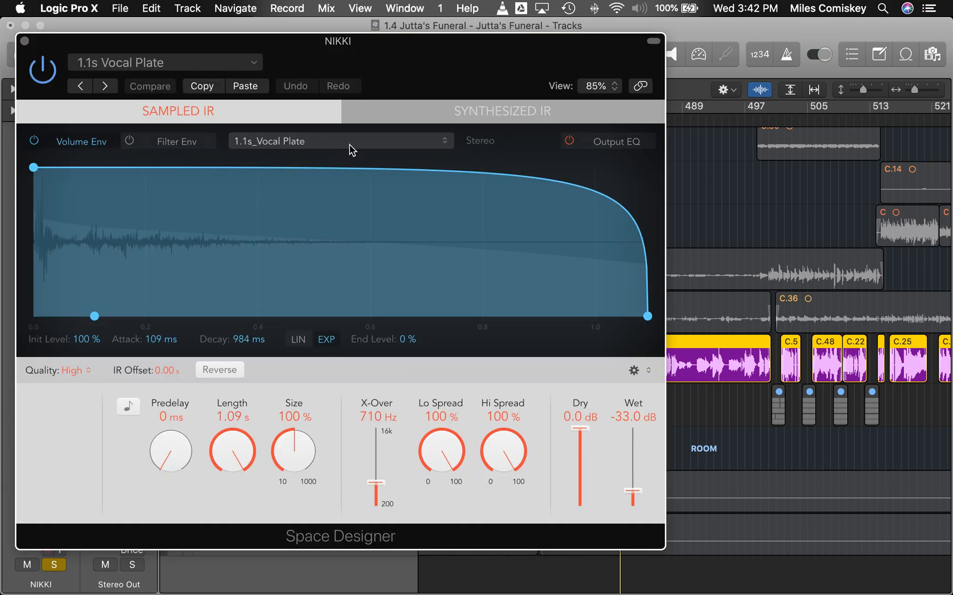
{"action": "left_click", "coordinate": [23, 41]}
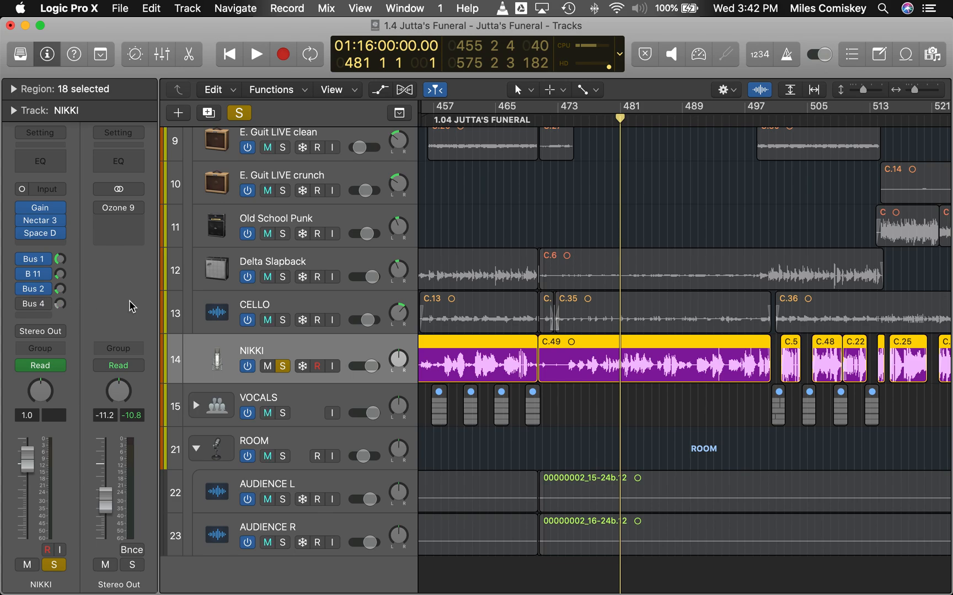
{"action": "key", "text": "x"}
{"action": "key", "text": "x"}
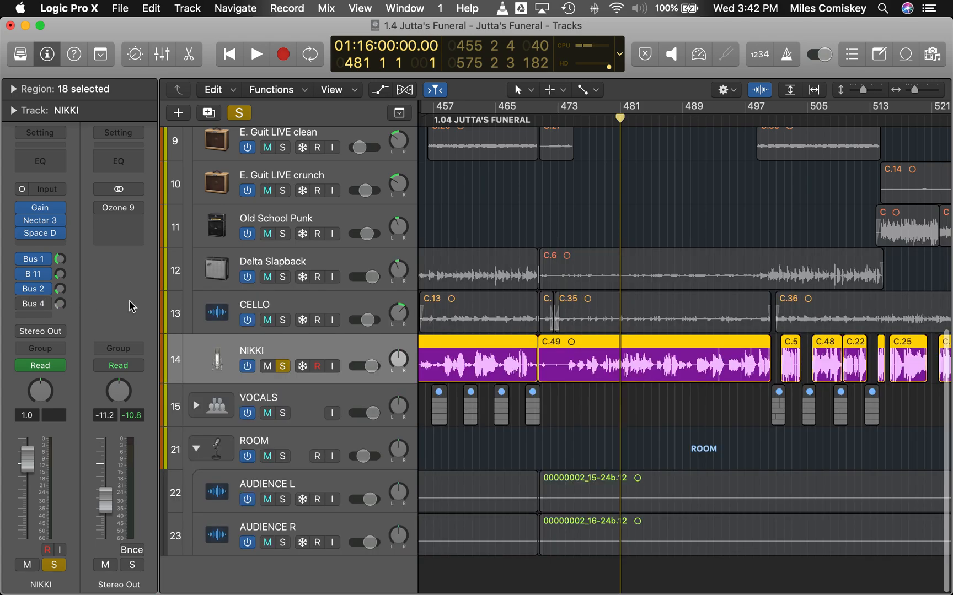
Move the playhead to bar 419, beat 4, near the start of vocal track 14's first region, C.53
{"action": "scroll", "coordinate": [525, 240], "scroll_direction": "left", "scroll_amount": 10}
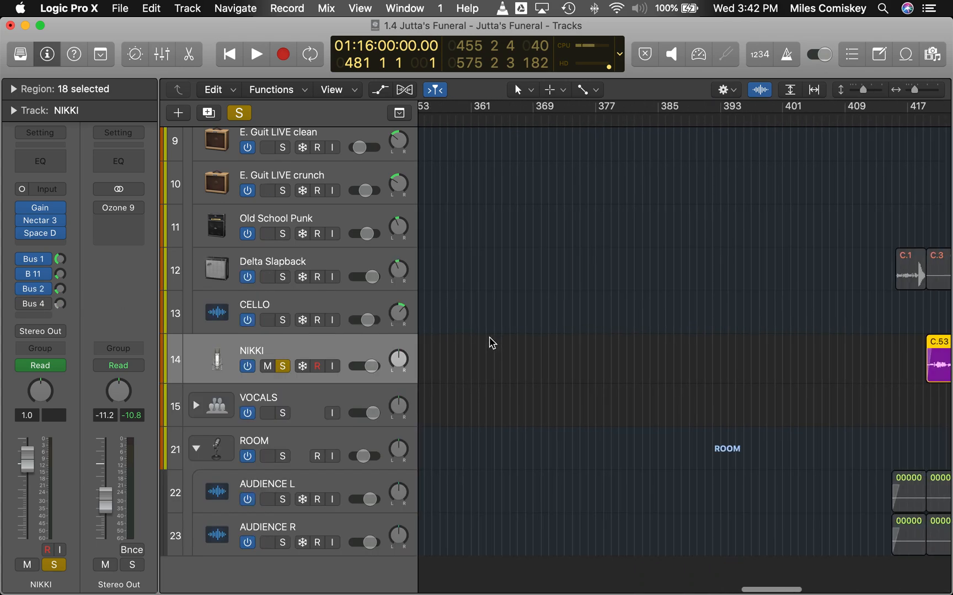
{"action": "scroll", "coordinate": [490, 342], "scroll_direction": "right", "scroll_amount": 5}
{"action": "left_click", "coordinate": [560, 117]}
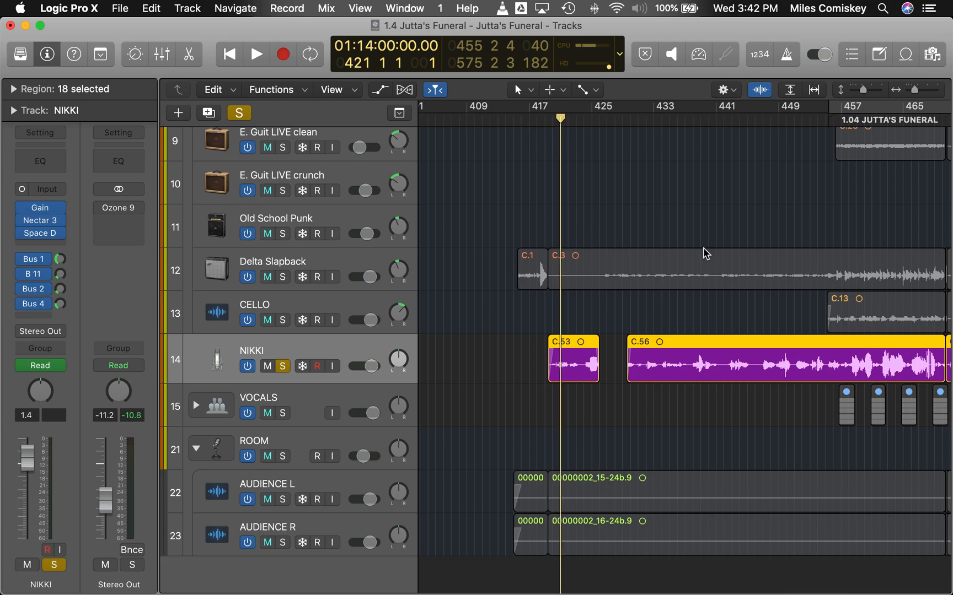
{"action": "key", "text": "super+Right"}
{"action": "key", "text": "super+Right"}
{"action": "left_click", "coordinate": [529, 119]}
{"action": "mouse_move", "coordinate": [528, 119]}
{"action": "left_mouse_down"}
{"action": "mouse_move", "coordinate": [544, 116]}
{"action": "mouse_move", "coordinate": [522, 117]}
{"action": "left_mouse_up"}
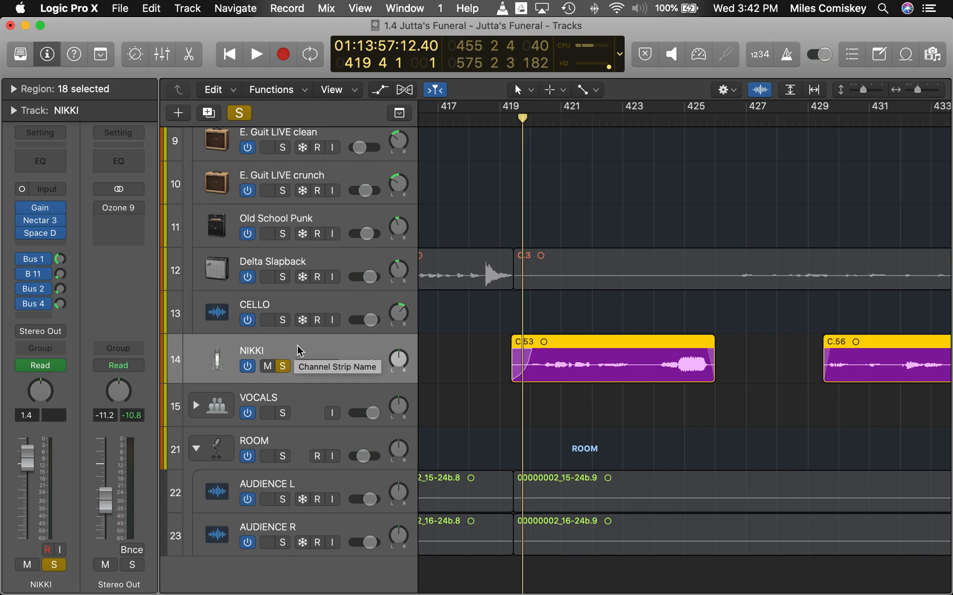
Show the Aux 3 strip fed by vocal track 14's Bus 4 send and open its Space Designer reverb
{"action": "left_click", "coordinate": [37, 304]}
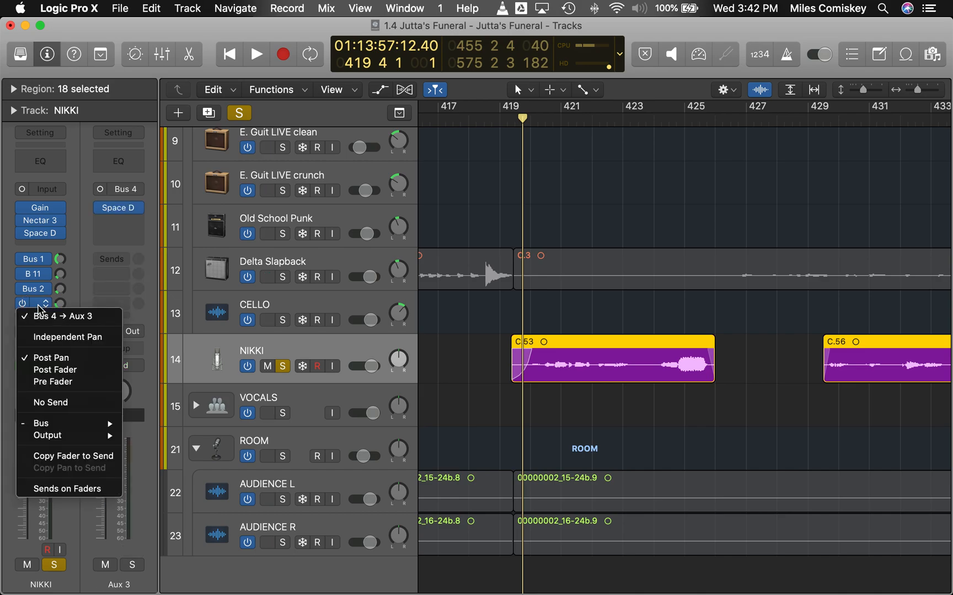
{"action": "left_click", "coordinate": [116, 217]}
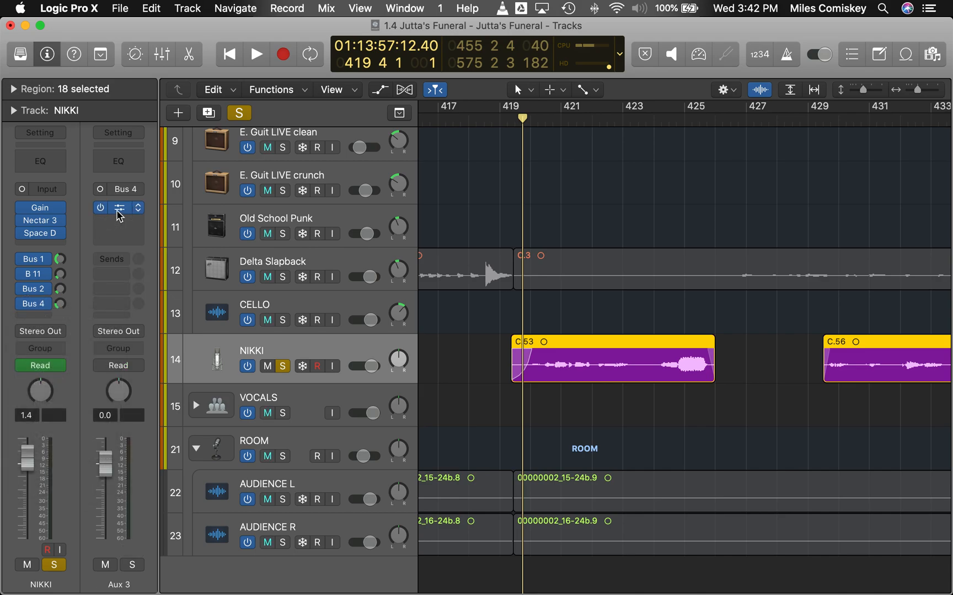
{"action": "left_click", "coordinate": [117, 213]}
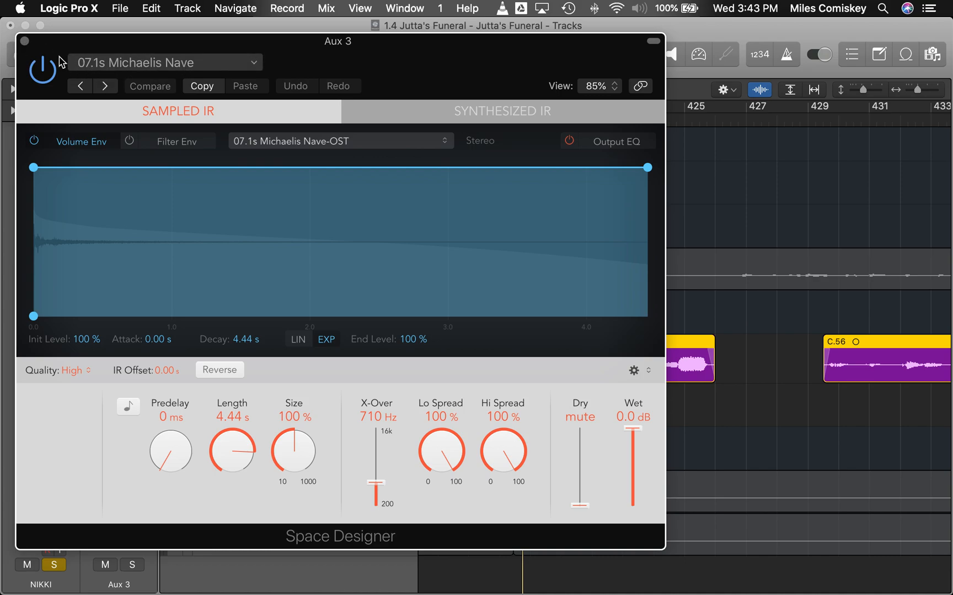
Close the Aux 3 reverb and check vocal track 14's Send Mute 4 → Aux 3 automation, hiding the automation again
{"action": "left_click", "coordinate": [24, 42]}
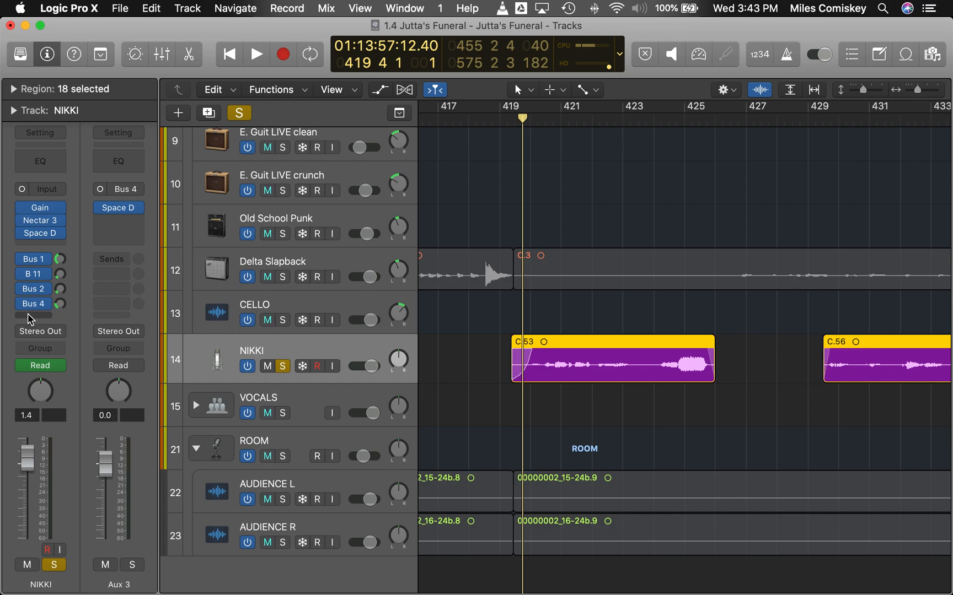
{"action": "key", "text": "a"}
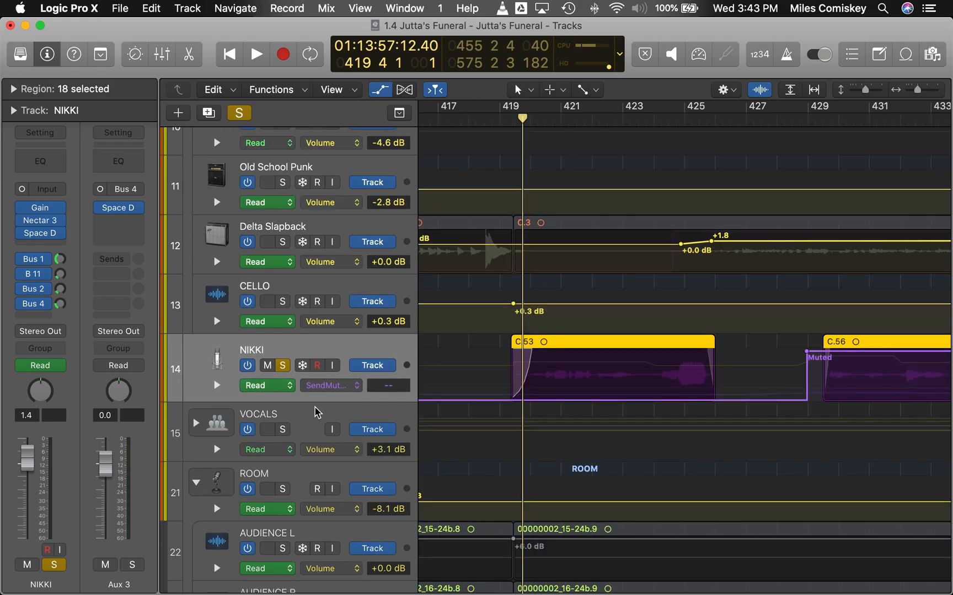
{"action": "left_click", "coordinate": [331, 385]}
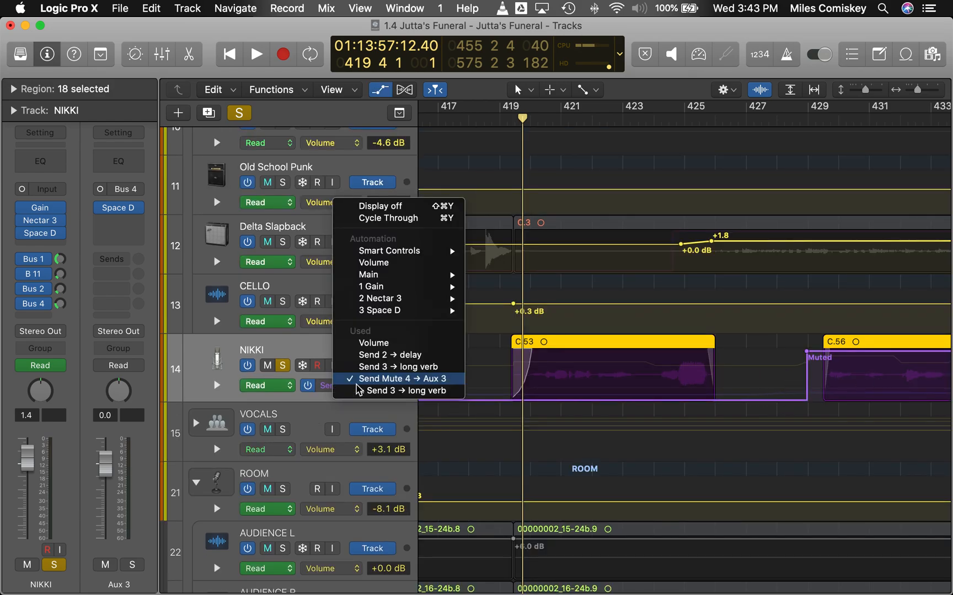
{"action": "left_click", "coordinate": [219, 381]}
{"action": "key", "text": "a"}
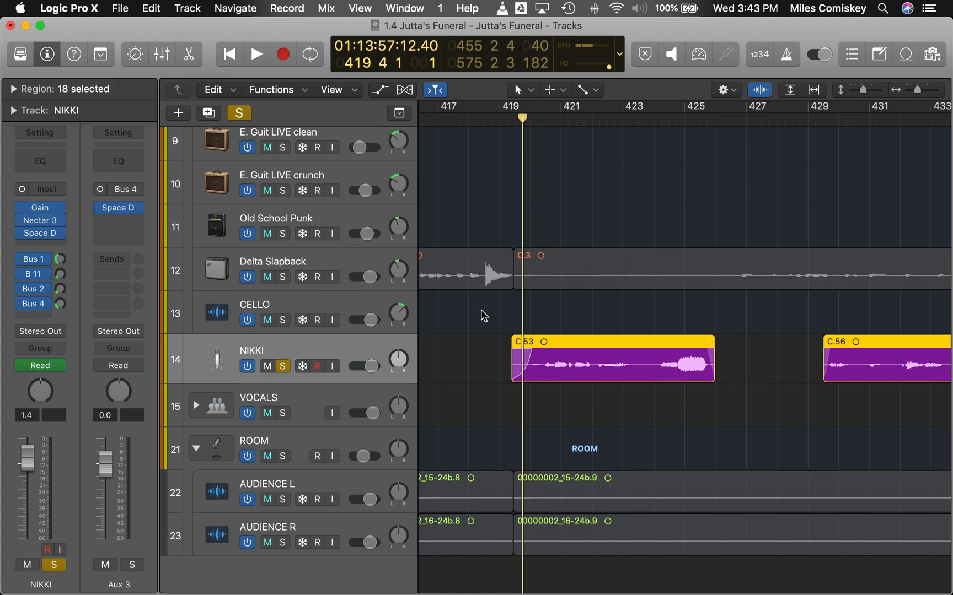
Play soloed vocal track 14 from bar 419, clear all solos during playback and stop around bar 433
{"action": "key", "text": "space"}
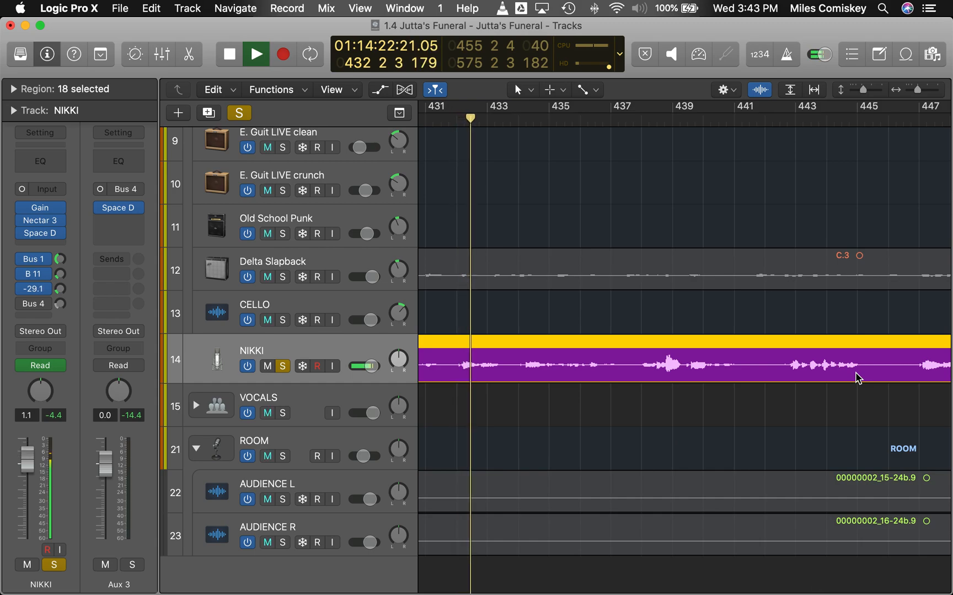
{"action": "key", "text": "ctrl+s"}
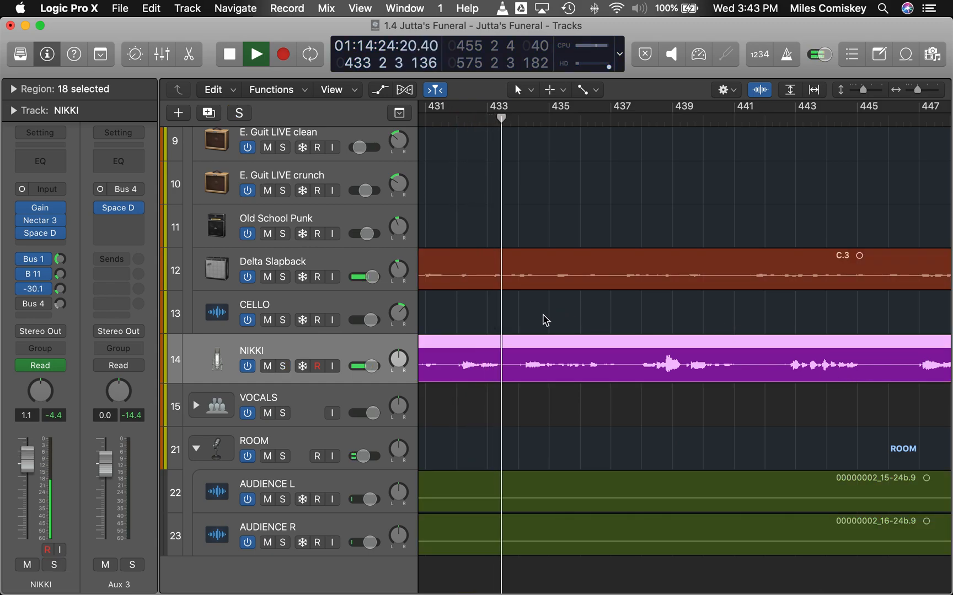
{"action": "key", "text": "space"}
{"action": "scroll", "coordinate": [646, 330], "scroll_direction": "left", "scroll_amount": 10}
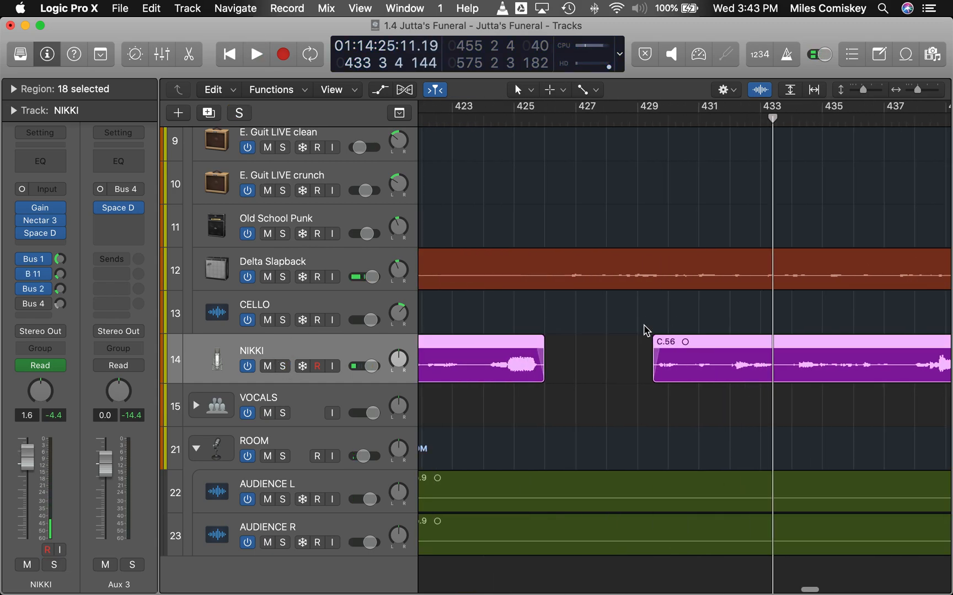
{"action": "scroll", "coordinate": [674, 360], "scroll_direction": "right", "scroll_amount": 7}
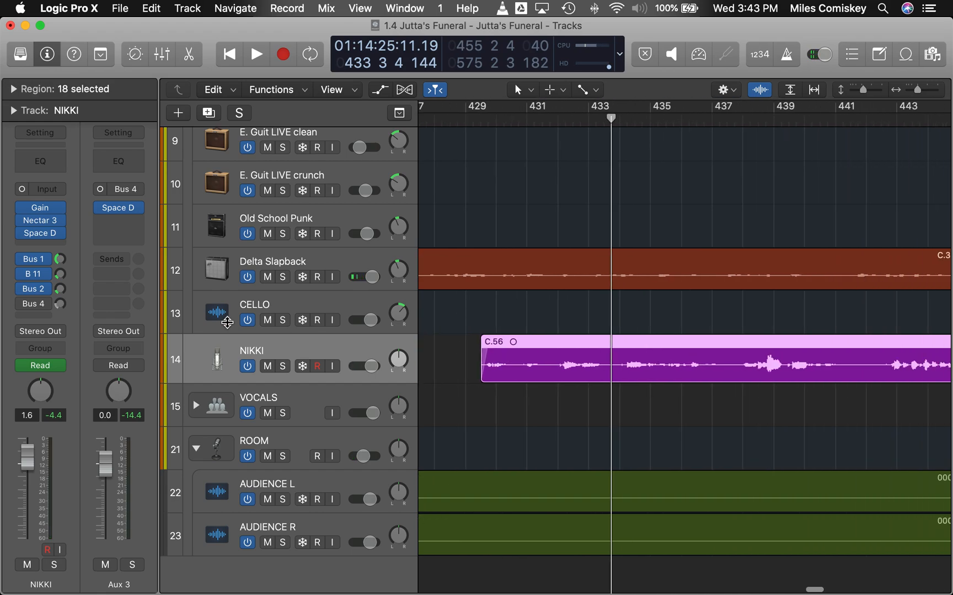
Inspect where vocal track 14's Bus 1, Bus 2 and Bus 11 sends are routed, leaving their settings as they are
{"action": "left_click", "coordinate": [37, 262]}
{"action": "left_click", "coordinate": [39, 247]}
{"action": "left_click", "coordinate": [34, 289]}
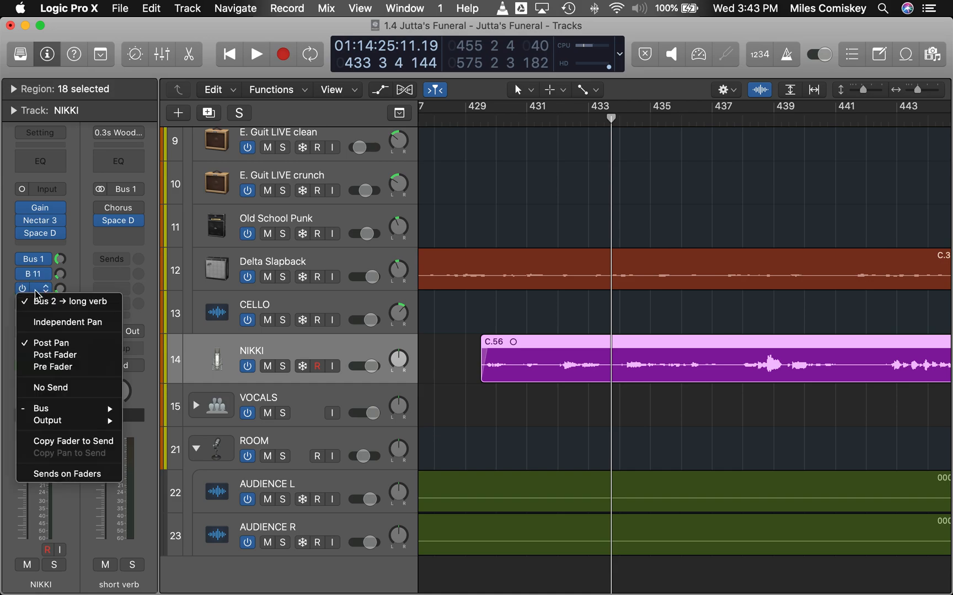
{"action": "left_click", "coordinate": [37, 278]}
{"action": "left_click", "coordinate": [37, 274]}
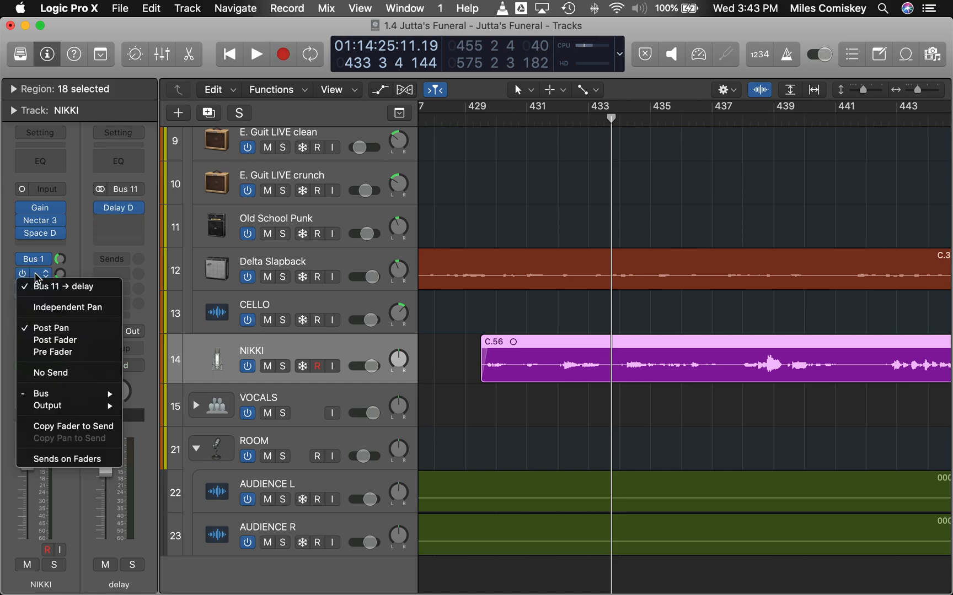
{"action": "left_click", "coordinate": [149, 226]}
Show the track automation, display vocal track 14's Send 2 → delay curve and examine it towards the end of the song
{"action": "scroll", "coordinate": [548, 323], "scroll_direction": "right", "scroll_amount": 3}
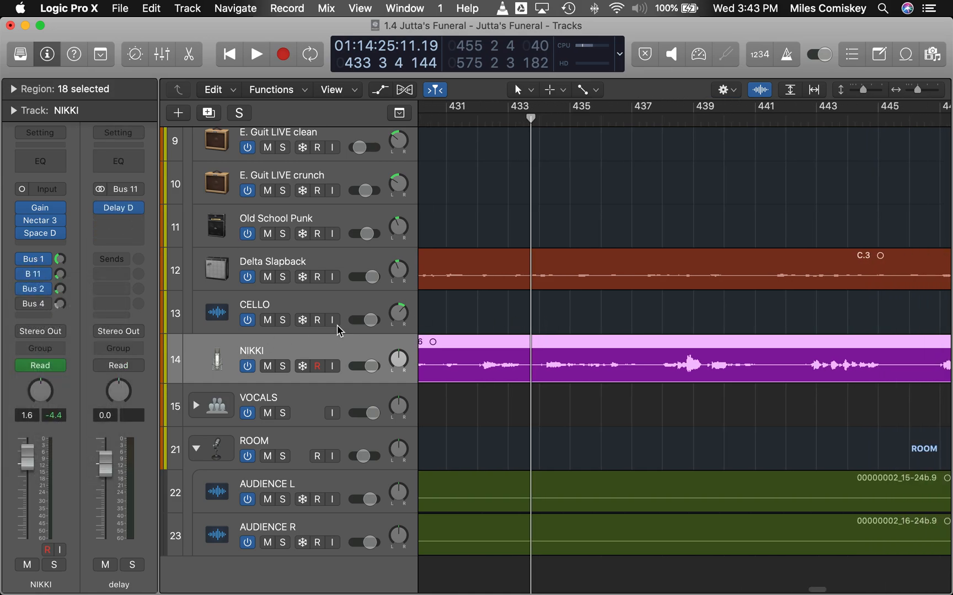
{"action": "key", "text": "a"}
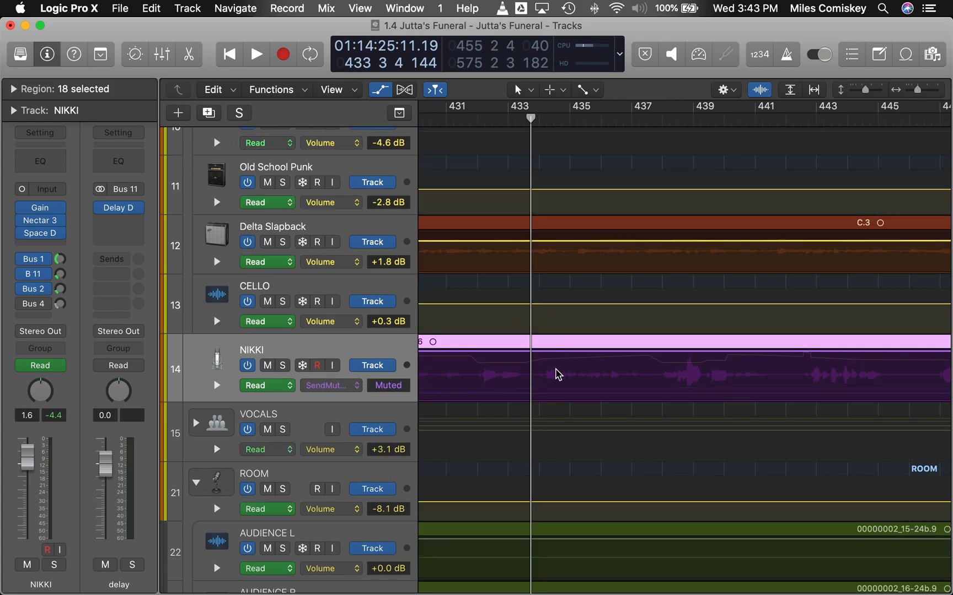
{"action": "left_click", "coordinate": [319, 386]}
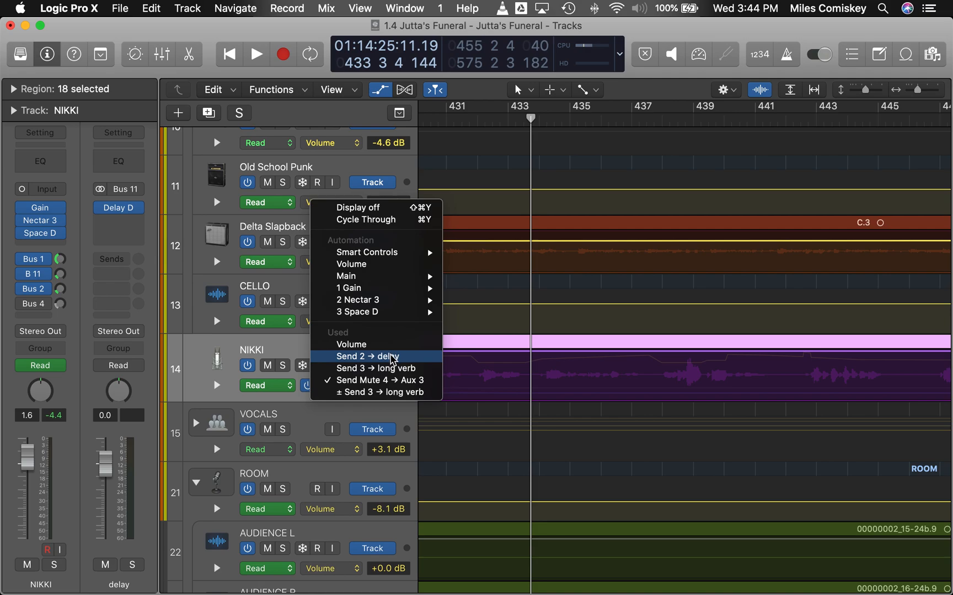
{"action": "left_click", "coordinate": [398, 359]}
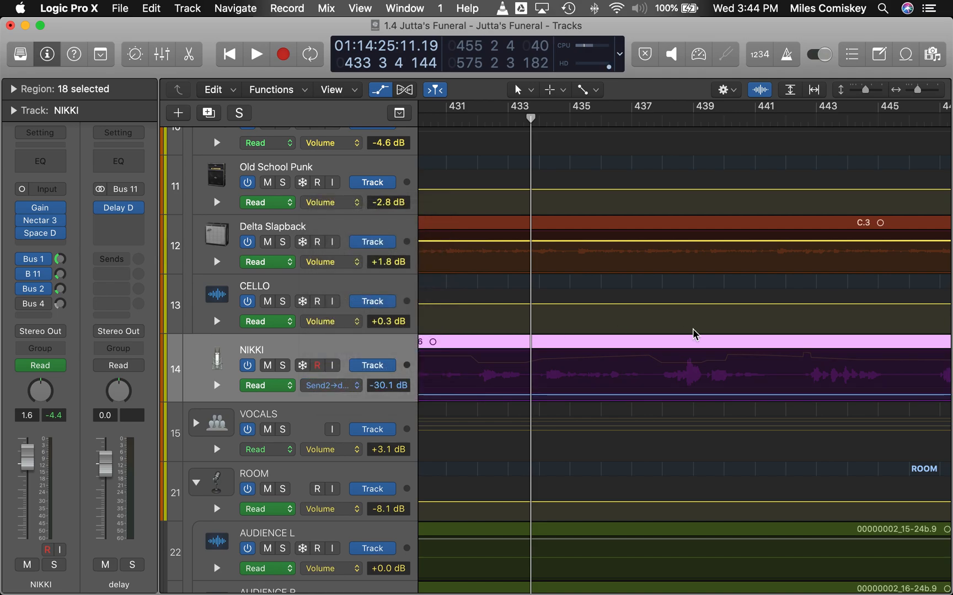
{"action": "scroll", "coordinate": [693, 334], "scroll_direction": "down", "scroll_amount": 5}
{"action": "scroll", "coordinate": [693, 334], "scroll_direction": "up", "scroll_amount": 3}
{"action": "scroll", "coordinate": [693, 334], "scroll_direction": "right", "scroll_amount": 10}
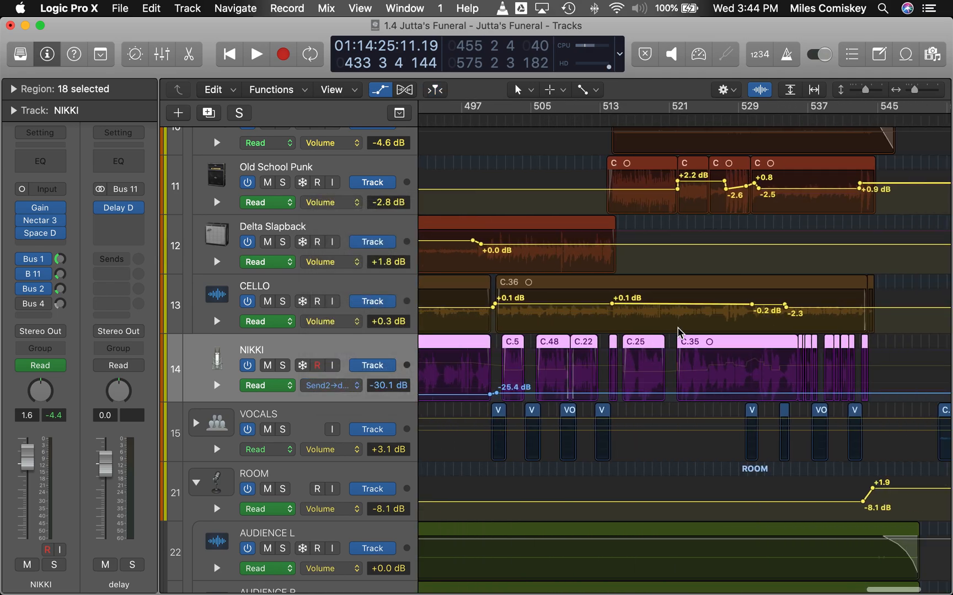
{"action": "scroll", "coordinate": [591, 368], "scroll_direction": "left", "scroll_amount": 5}
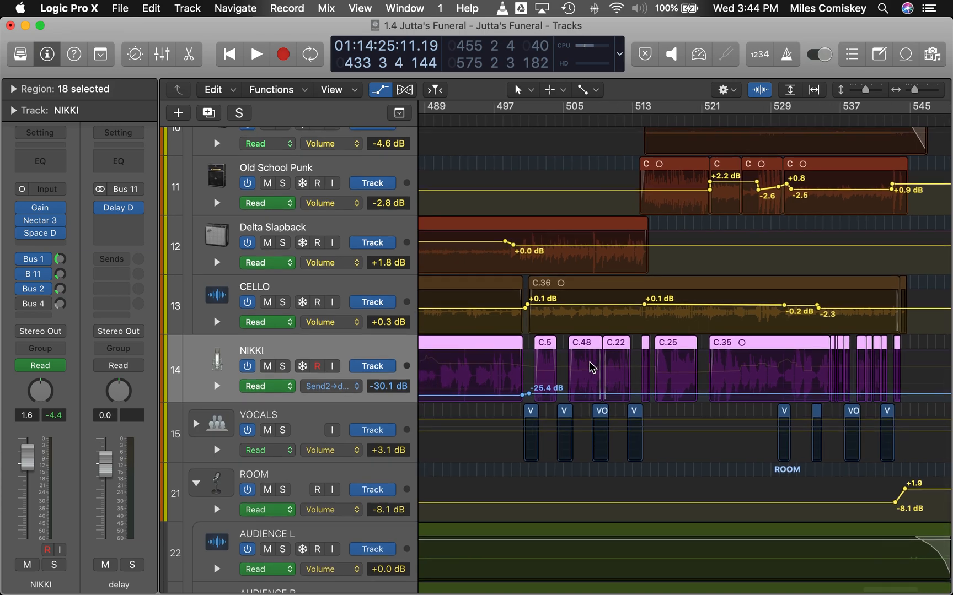
{"action": "scroll", "coordinate": [591, 368], "scroll_direction": "left", "scroll_amount": 4}
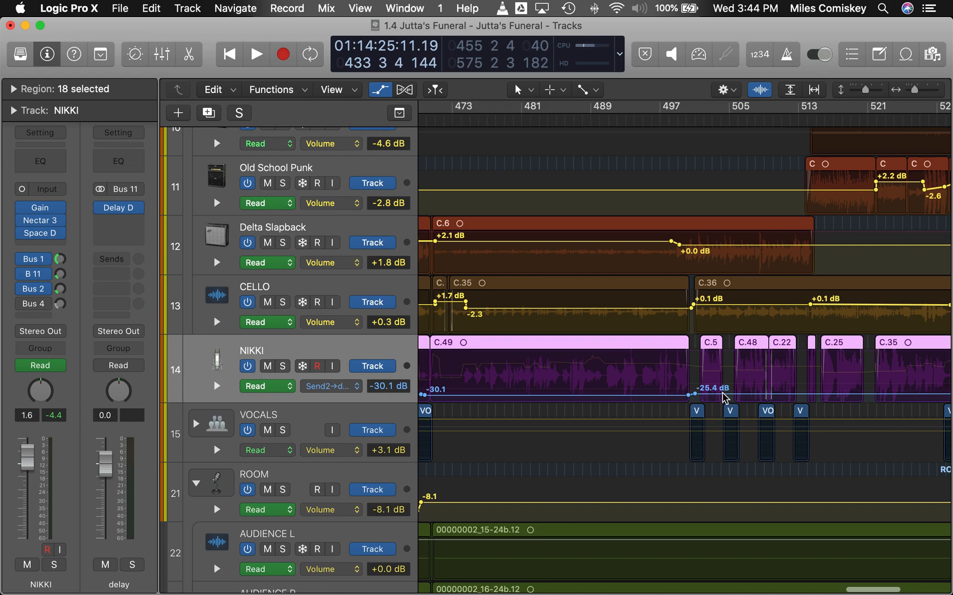
Display vocal track 14's Send 3 → long verb automation and examine its level changes around bars 470 to 500
{"action": "left_click", "coordinate": [331, 386]}
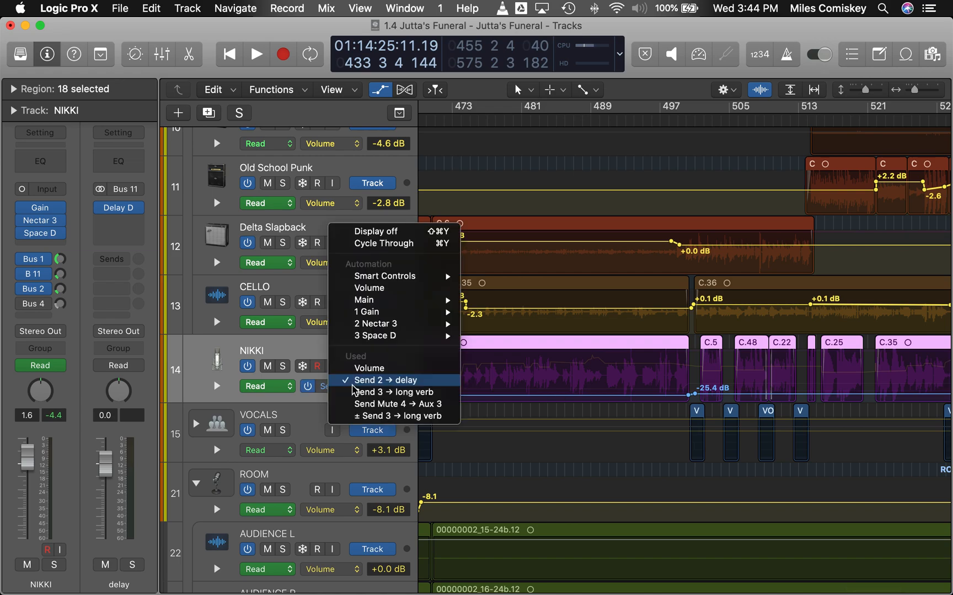
{"action": "left_click", "coordinate": [361, 392]}
{"action": "scroll", "coordinate": [578, 406], "scroll_direction": "left", "scroll_amount": 4}
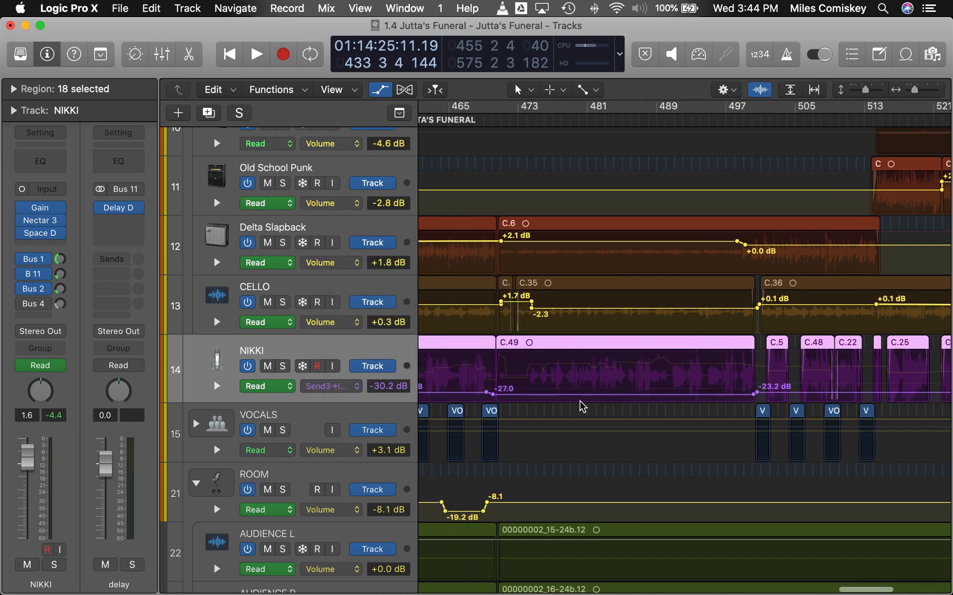
{"action": "scroll", "coordinate": [580, 407], "scroll_direction": "right", "scroll_amount": 5}
{"action": "scroll", "coordinate": [581, 406], "scroll_direction": "right", "scroll_amount": 1}
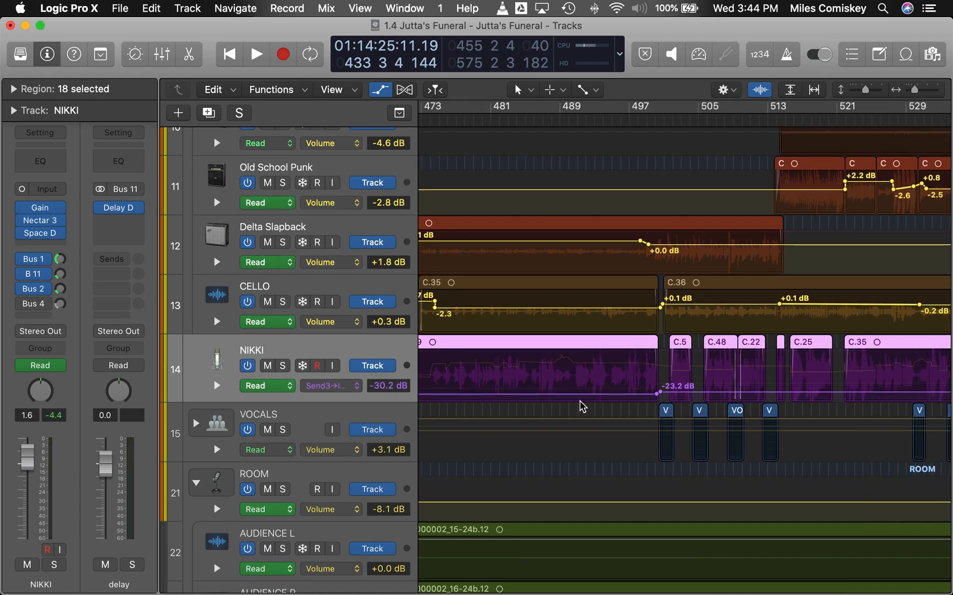
{"action": "scroll", "coordinate": [582, 406], "scroll_direction": "left", "scroll_amount": 5}
Switch vocal track 14's automation display to Send 2 → delay and briefly play the full mix from bar 483
{"action": "left_click", "coordinate": [341, 387]}
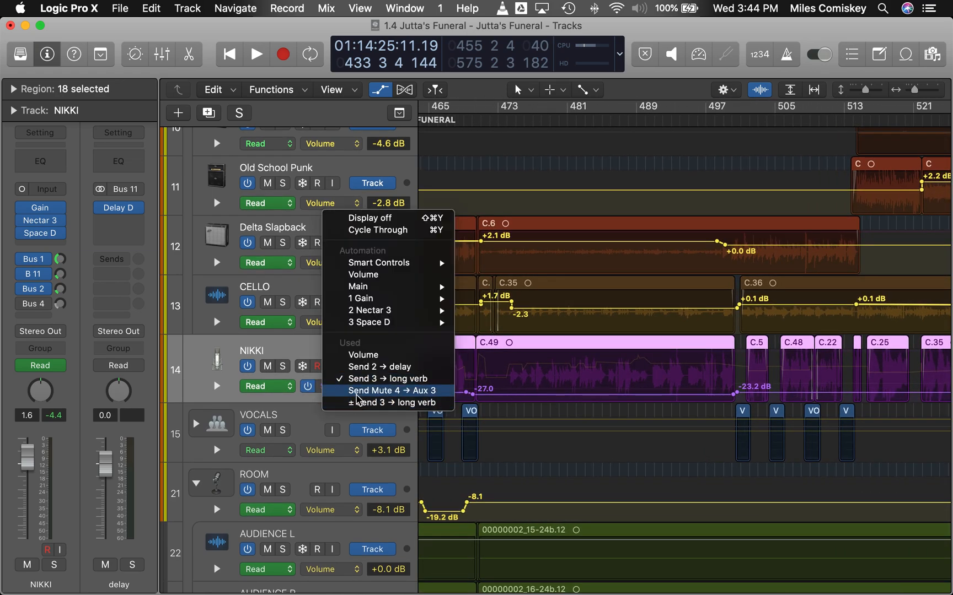
{"action": "left_click", "coordinate": [368, 369]}
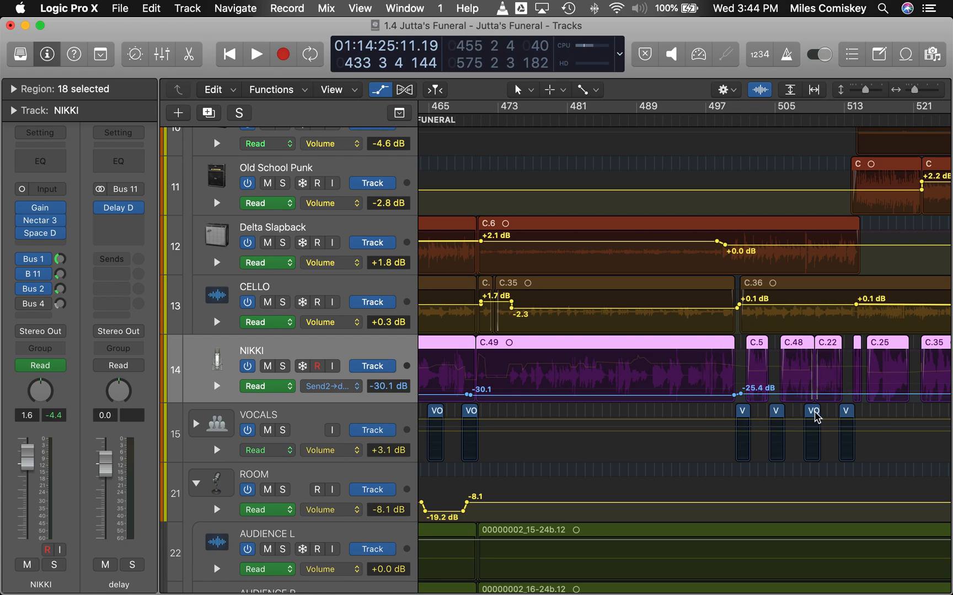
{"action": "left_click", "coordinate": [588, 115]}
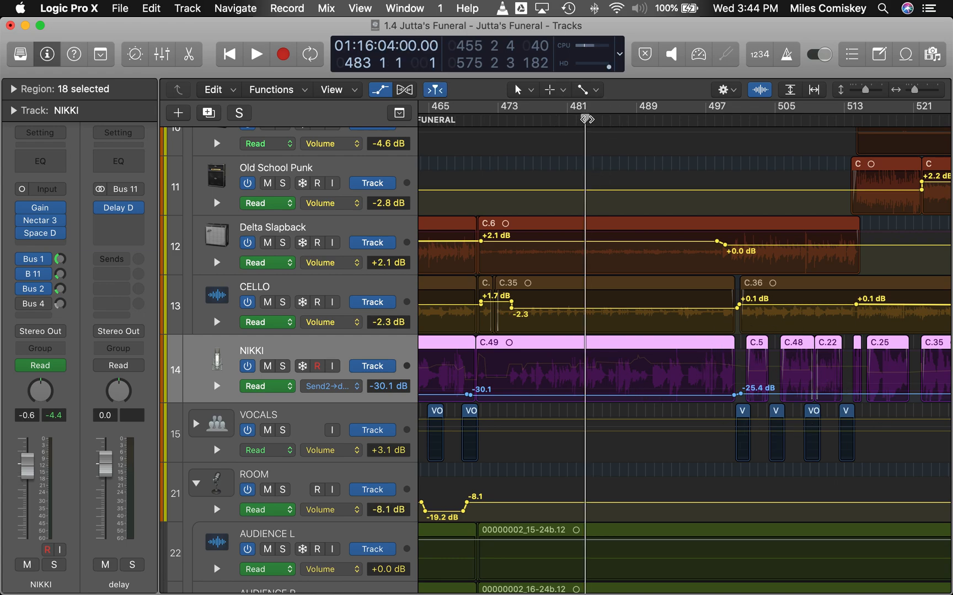
{"action": "key", "text": "space"}
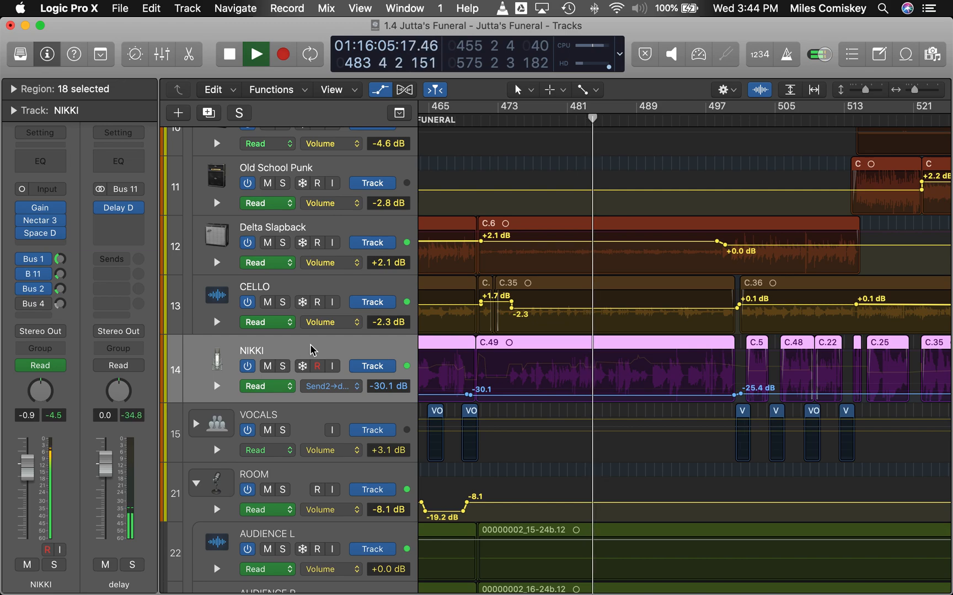
{"action": "key", "text": "space"}
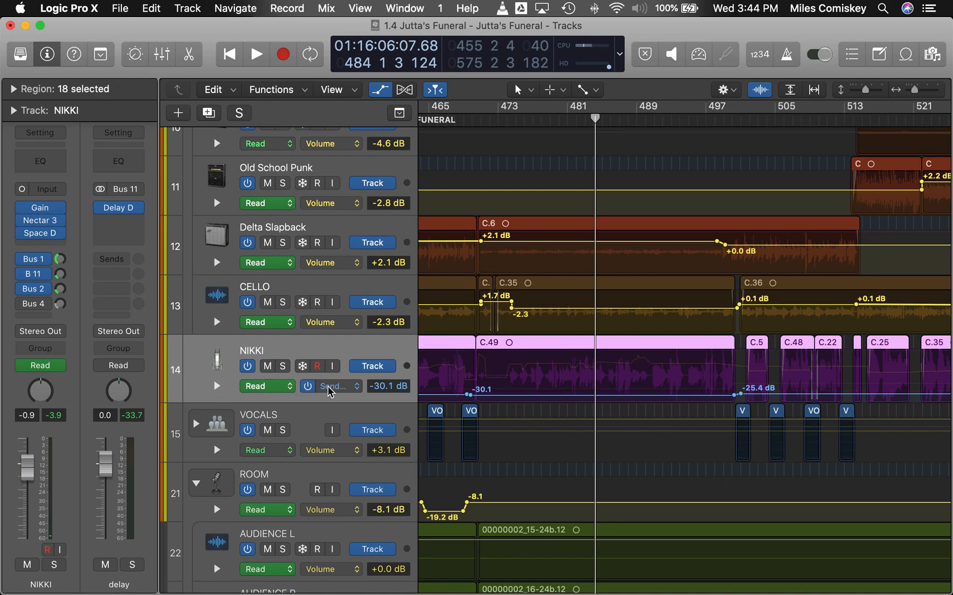
Expand vocal track 14's automation lanes and examine its volume, long verb and Aux 3 mute curves across the song
{"action": "left_click", "coordinate": [216, 386]}
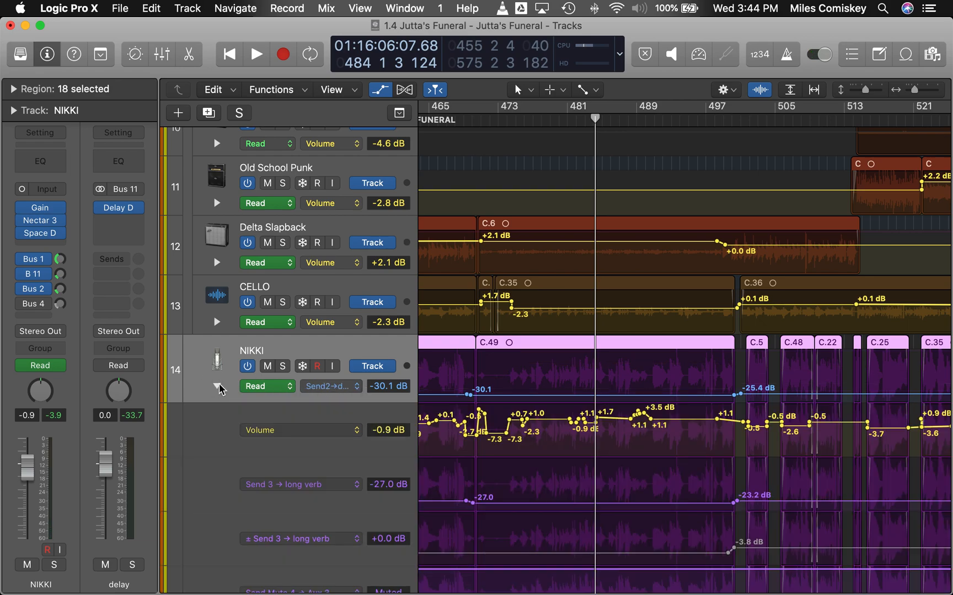
{"action": "left_click", "coordinate": [217, 387]}
{"action": "left_click", "coordinate": [216, 387]}
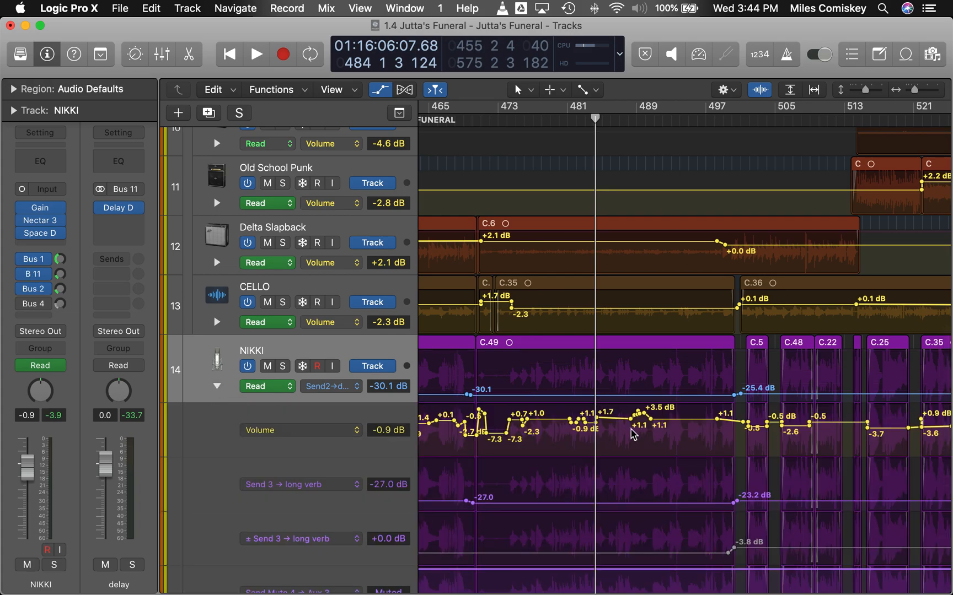
{"action": "scroll", "coordinate": [551, 436], "scroll_direction": "down", "scroll_amount": 10}
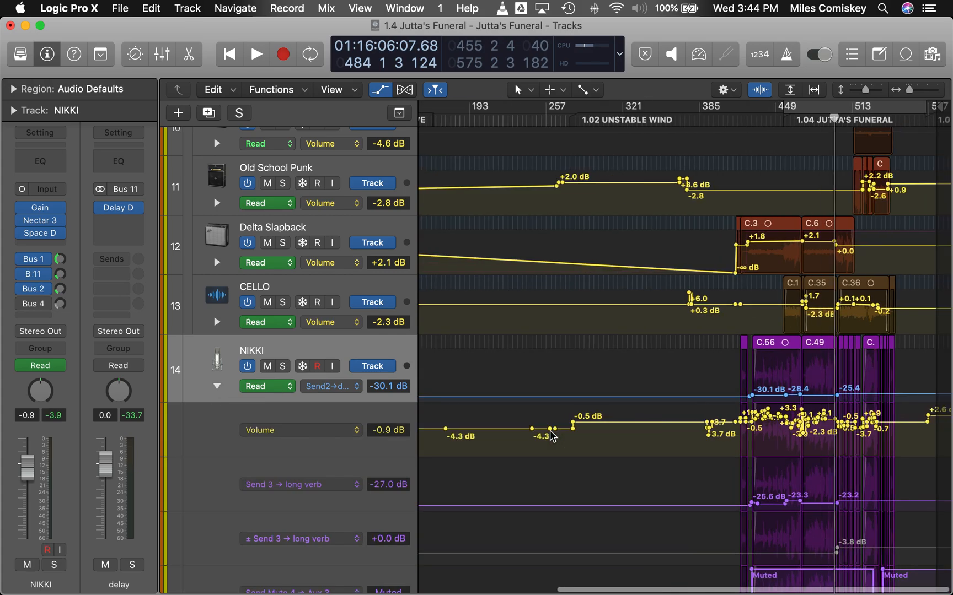
{"action": "scroll", "coordinate": [551, 435], "scroll_direction": "up", "scroll_amount": 8}
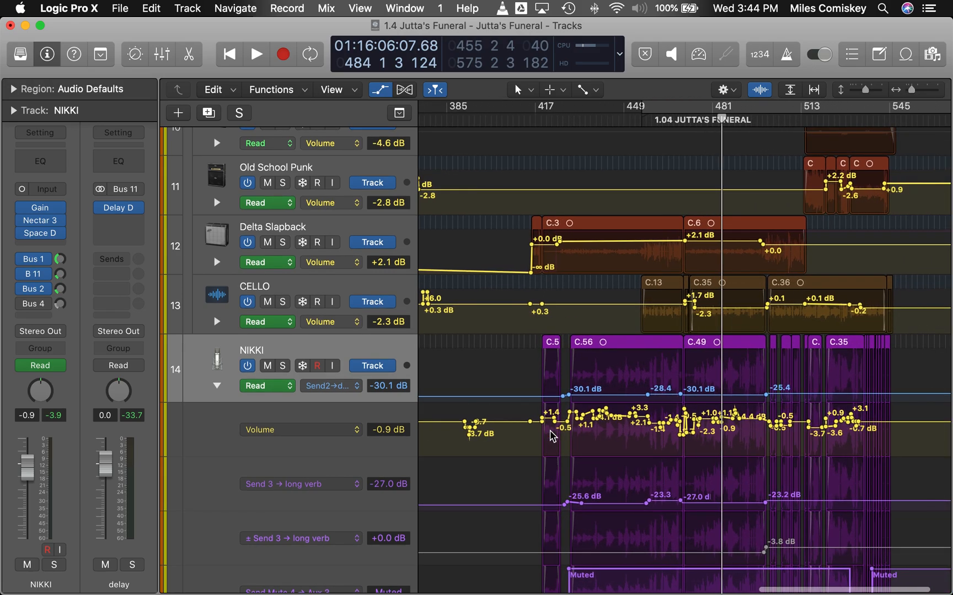
{"action": "scroll", "coordinate": [211, 196], "scroll_direction": "up", "scroll_amount": 10}
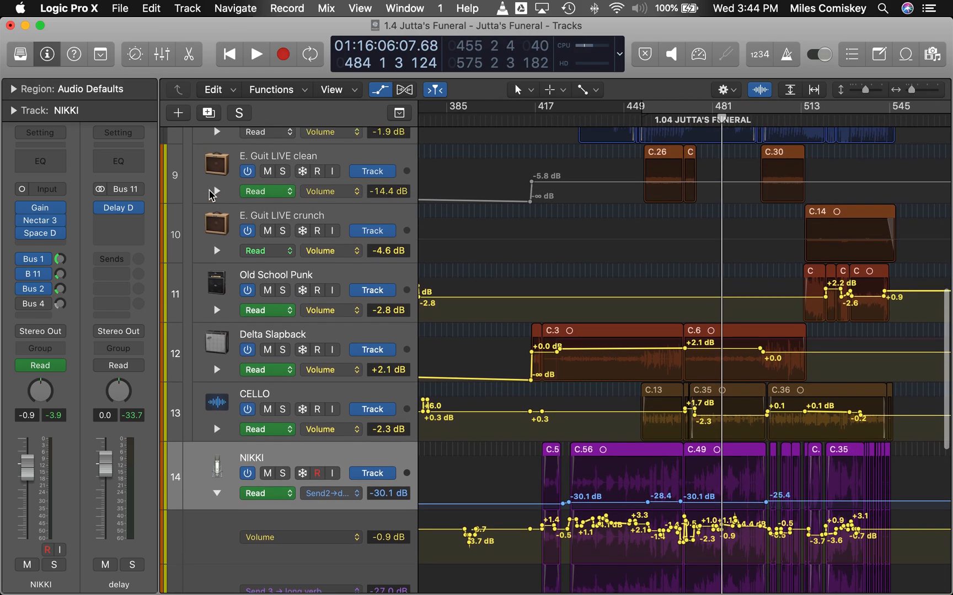
{"action": "scroll", "coordinate": [221, 193], "scroll_direction": "down", "scroll_amount": 10}
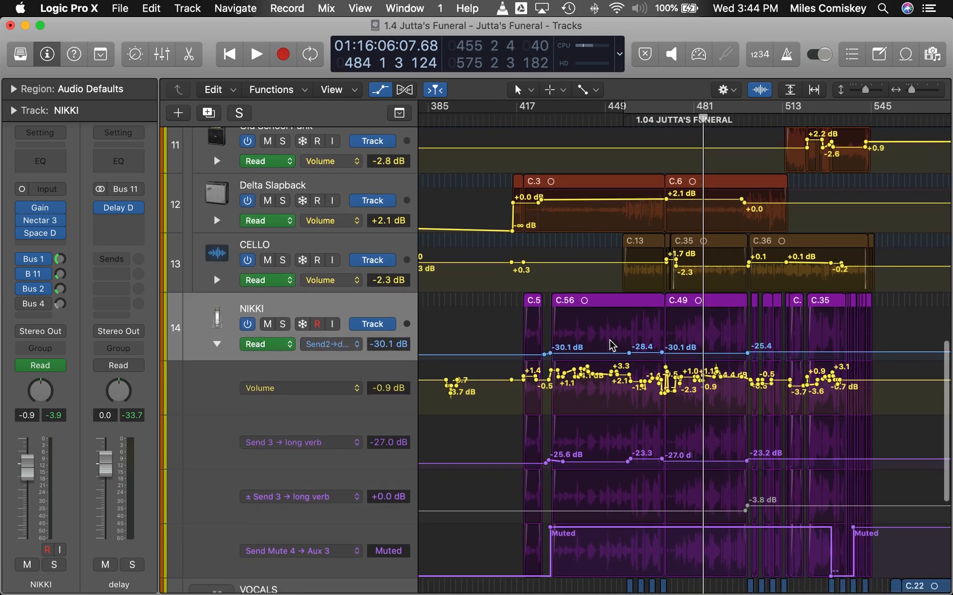
Hide the automation and collapse the ROOM and BAND track stacks
{"action": "key", "text": "a"}
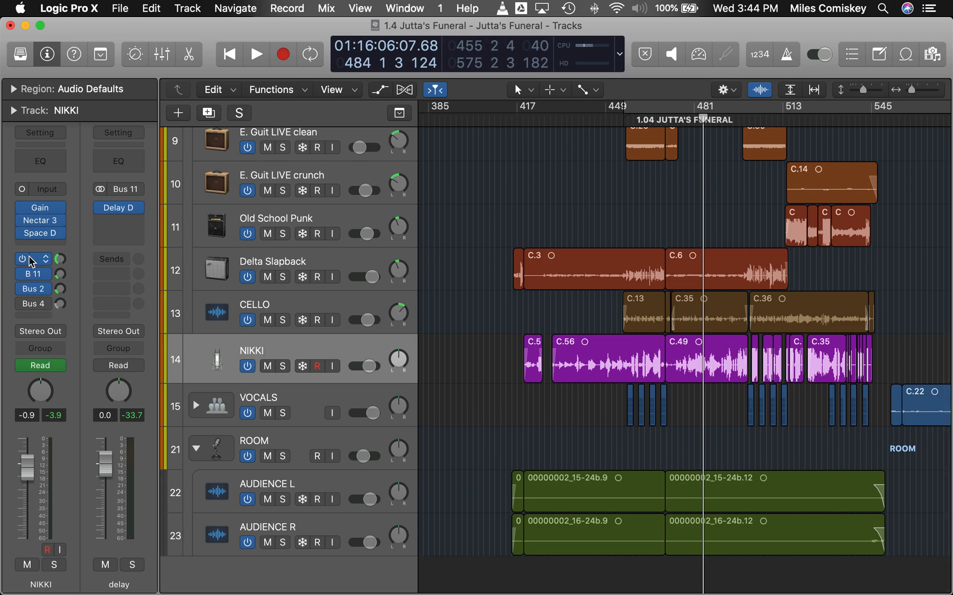
{"action": "scroll", "coordinate": [570, 419], "scroll_direction": "right", "scroll_amount": 3}
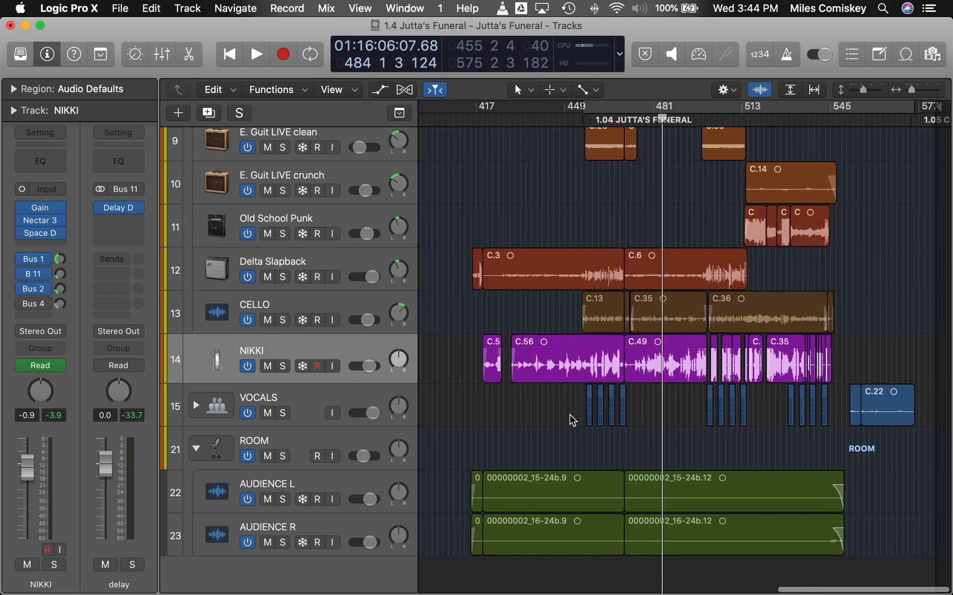
{"action": "left_click", "coordinate": [196, 451]}
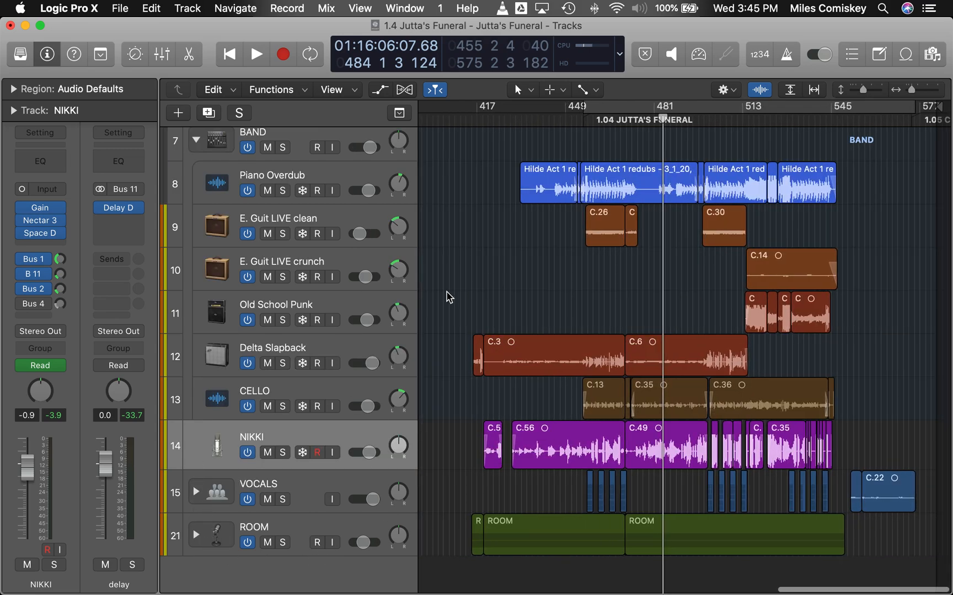
{"action": "scroll", "coordinate": [446, 297], "scroll_direction": "up", "scroll_amount": 1}
{"action": "left_click", "coordinate": [196, 169]}
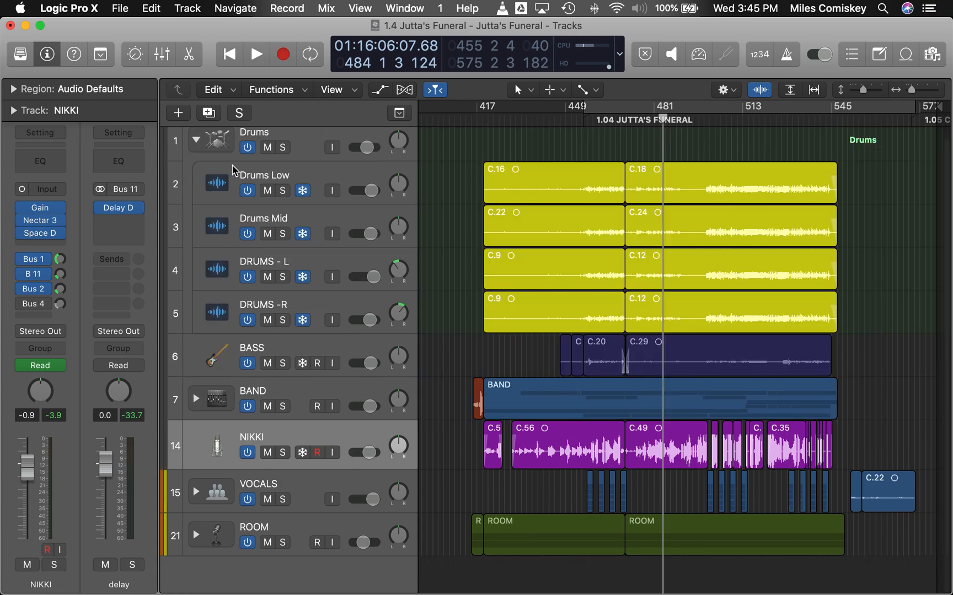
Collapse the Drums stack and compare the channel strips of the Drums, BAND, VOCALS and ROOM stacks
{"action": "left_click", "coordinate": [197, 141]}
{"action": "left_click", "coordinate": [295, 136]}
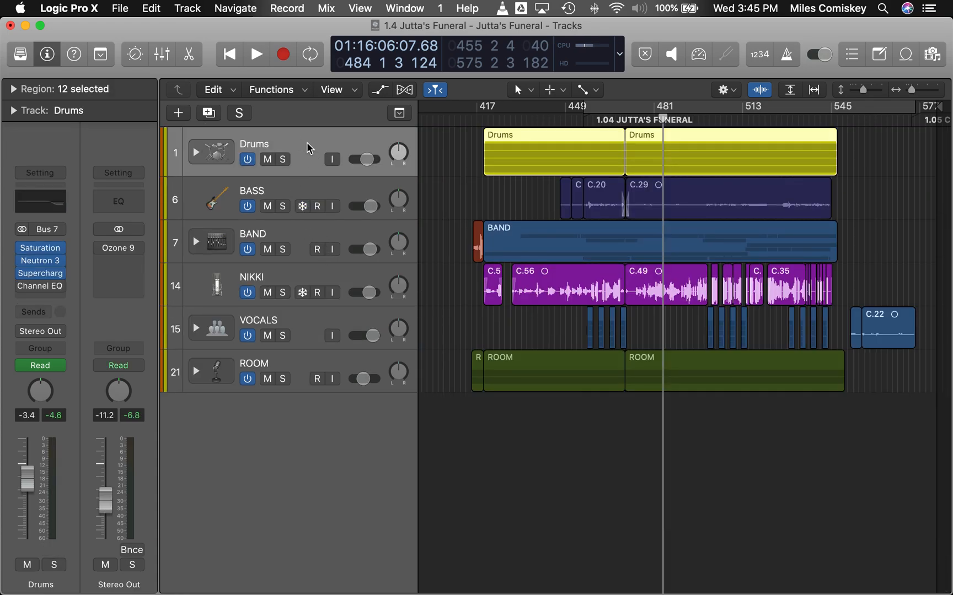
{"action": "left_click", "coordinate": [303, 236]}
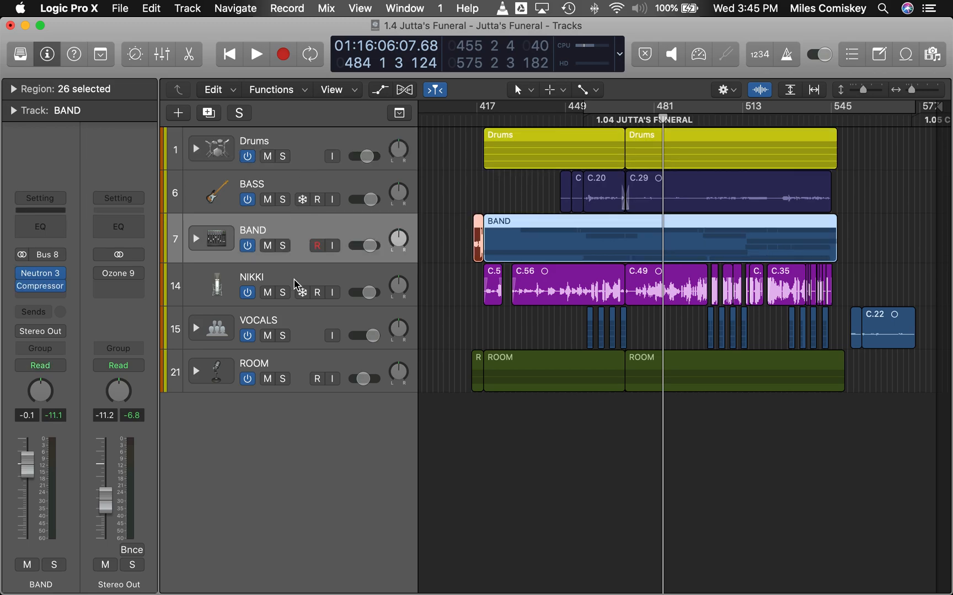
{"action": "left_click", "coordinate": [303, 324]}
{"action": "left_click", "coordinate": [301, 369]}
{"action": "left_click", "coordinate": [301, 329]}
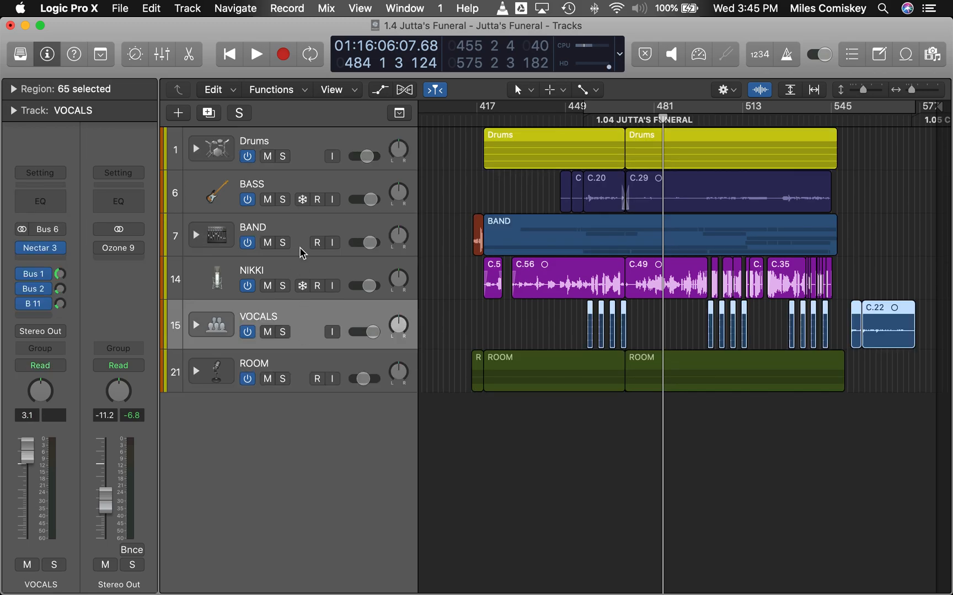
Open the mixer and examine the plug-ins, sends and faders of the instrument, vocal and room channels
{"action": "key", "text": "x"}
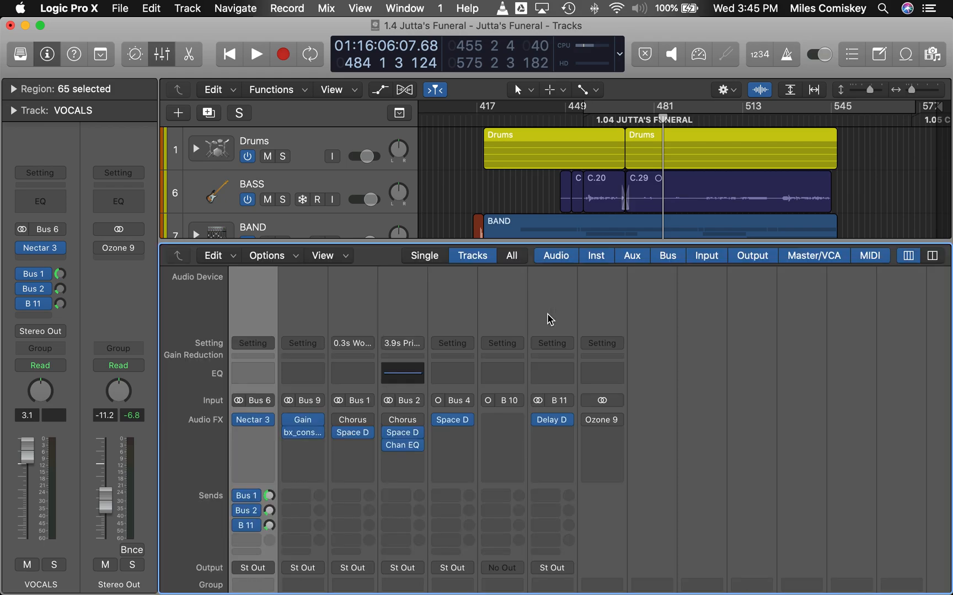
{"action": "scroll", "coordinate": [530, 372], "scroll_direction": "down", "scroll_amount": 10}
{"action": "left_click", "coordinate": [286, 559]}
{"action": "left_click", "coordinate": [286, 559]}
{"action": "scroll", "coordinate": [287, 562], "scroll_direction": "left", "scroll_amount": 5}
{"action": "scroll", "coordinate": [287, 551], "scroll_direction": "up", "scroll_amount": 8}
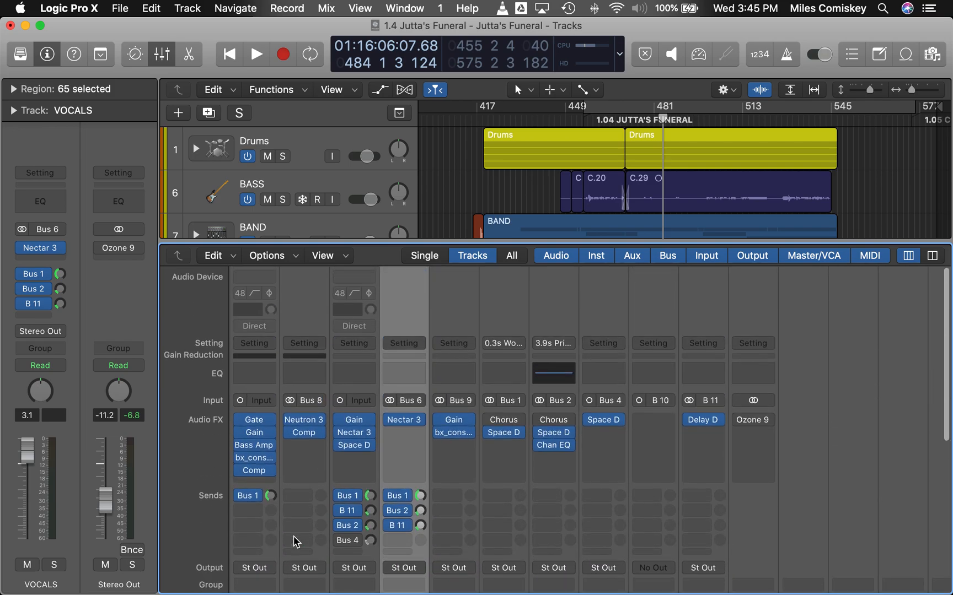
{"action": "scroll", "coordinate": [342, 382], "scroll_direction": "left", "scroll_amount": 3}
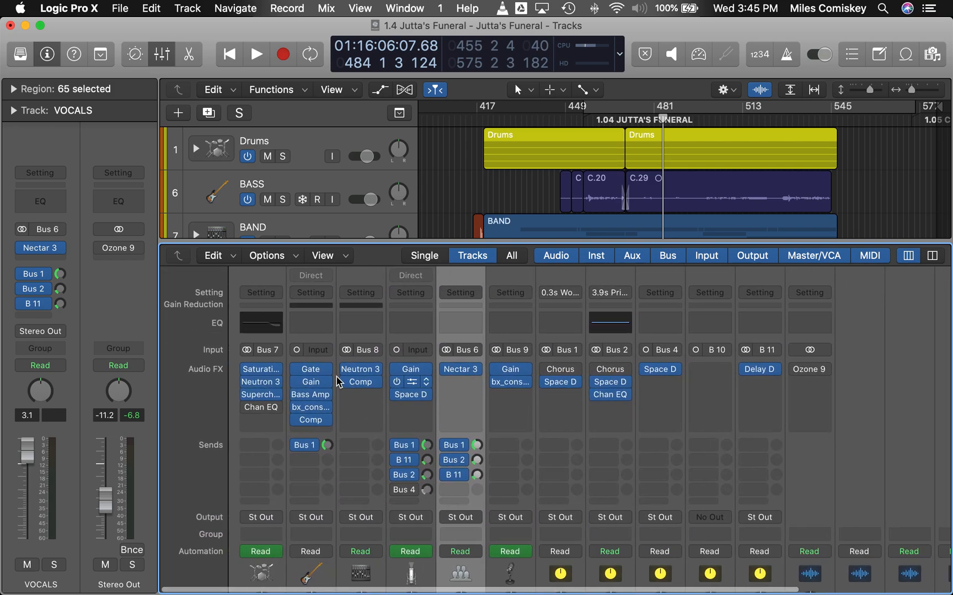
{"action": "scroll", "coordinate": [548, 411], "scroll_direction": "down", "scroll_amount": 6}
{"action": "scroll", "coordinate": [552, 411], "scroll_direction": "down", "scroll_amount": 3}
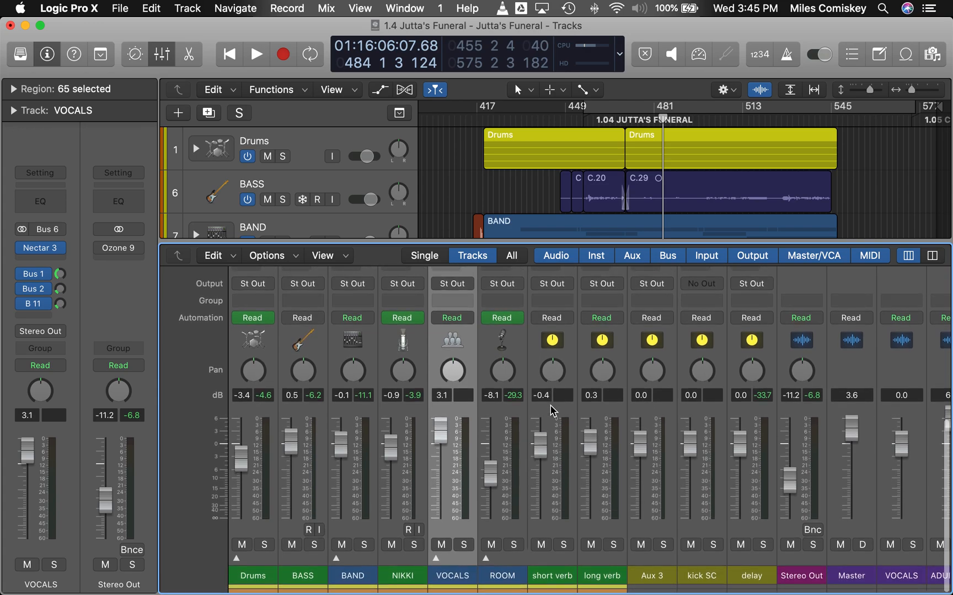
Examine the inputs, plug-ins and outputs of the short verb, long verb, Aux 3, kick SC and delay channels
{"action": "scroll", "coordinate": [552, 411], "scroll_direction": "right", "scroll_amount": 6}
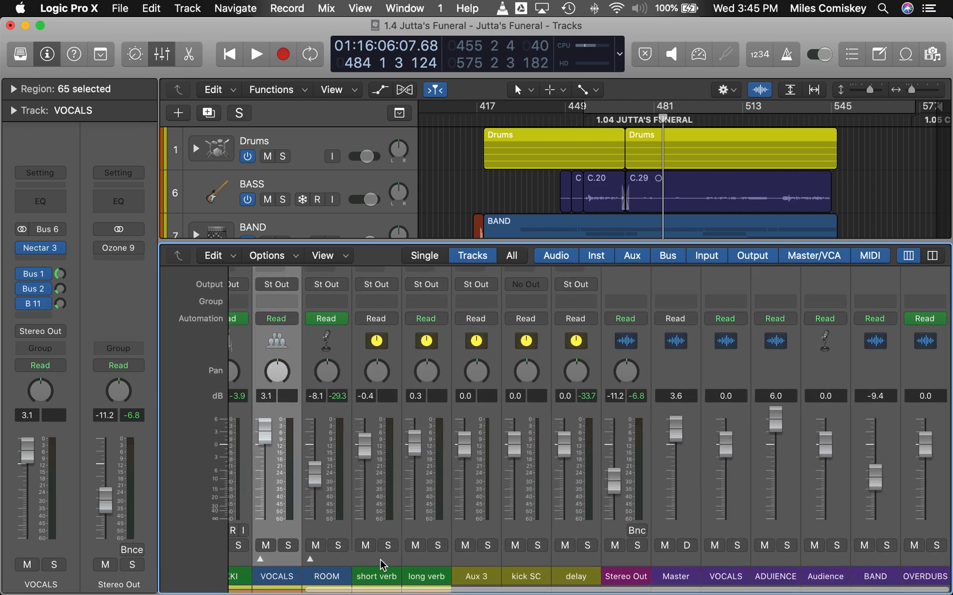
{"action": "scroll", "coordinate": [400, 504], "scroll_direction": "up", "scroll_amount": 10}
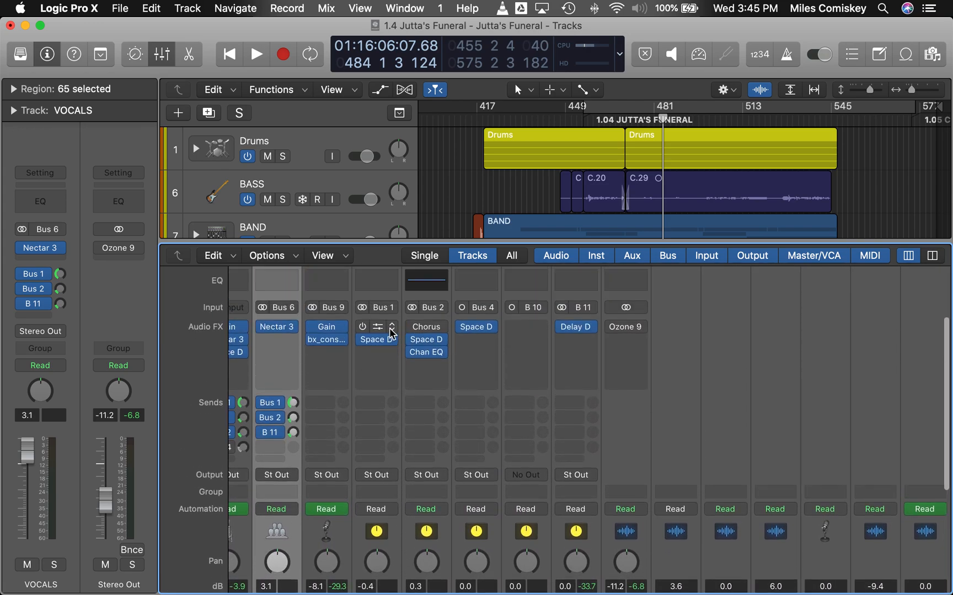
{"action": "scroll", "coordinate": [380, 450], "scroll_direction": "up", "scroll_amount": 5}
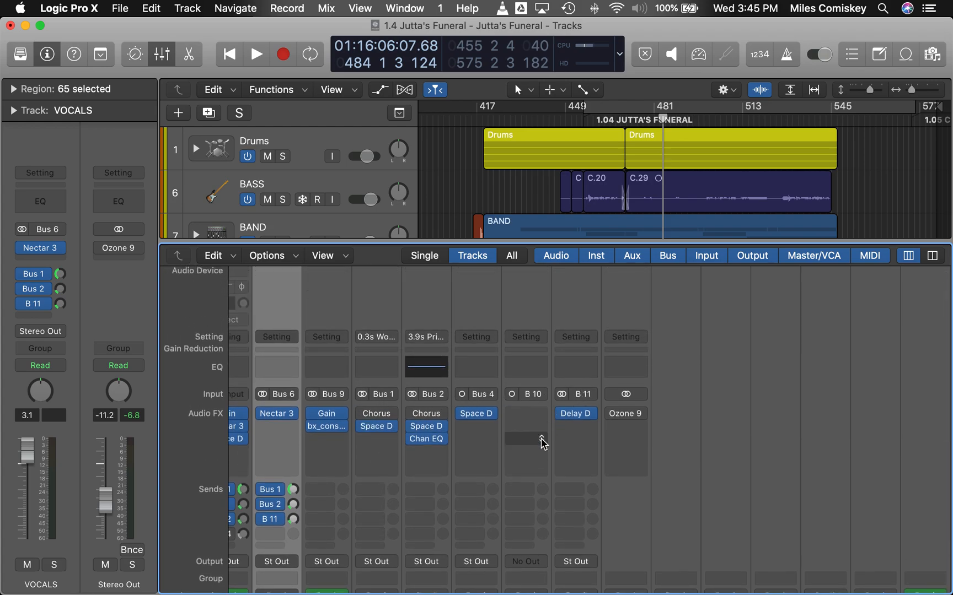
{"action": "scroll", "coordinate": [542, 435], "scroll_direction": "down", "scroll_amount": 15}
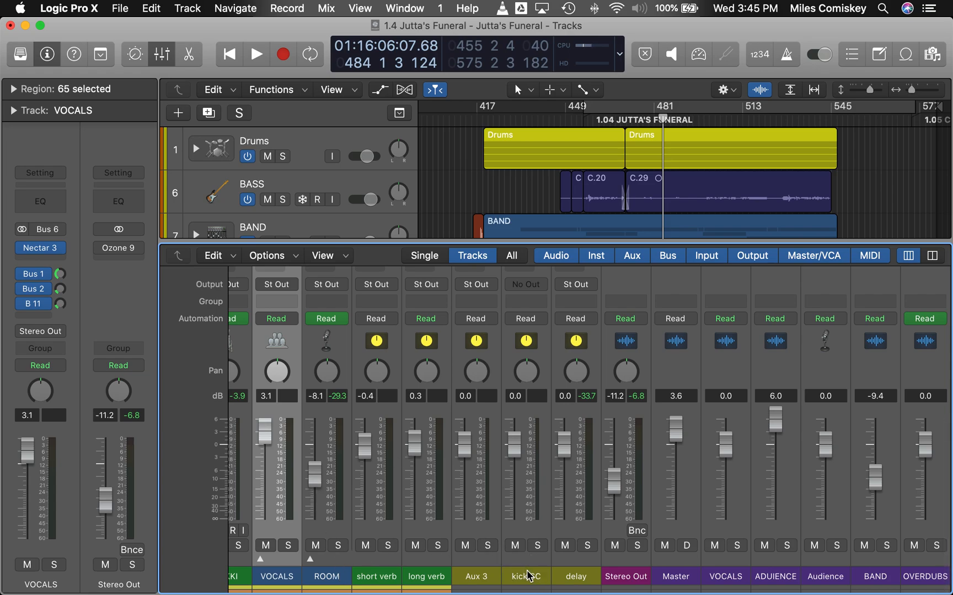
{"action": "scroll", "coordinate": [534, 575], "scroll_direction": "up", "scroll_amount": 14}
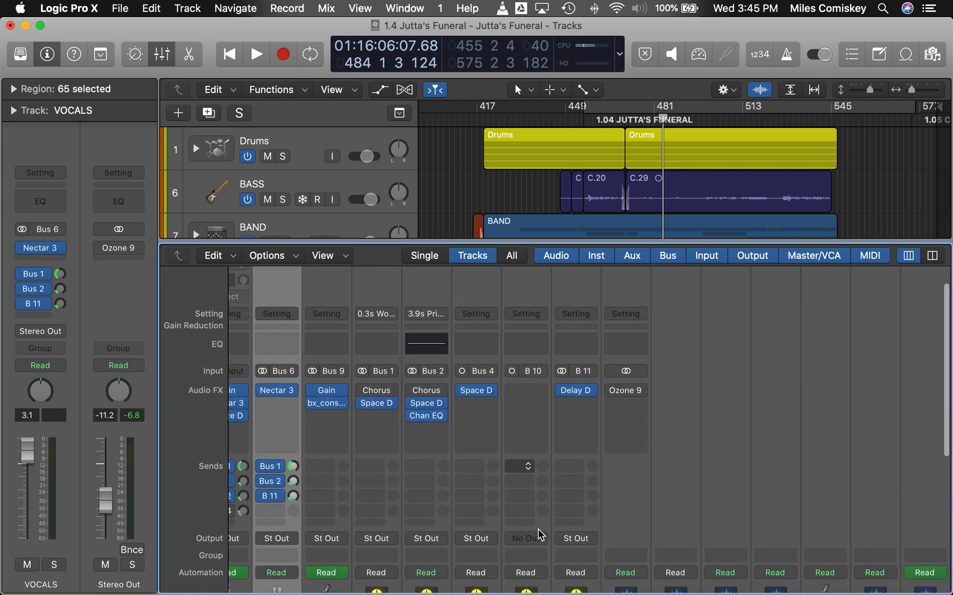
{"action": "scroll", "coordinate": [539, 534], "scroll_direction": "down", "scroll_amount": 7}
{"action": "scroll", "coordinate": [533, 524], "scroll_direction": "up", "scroll_amount": 2}
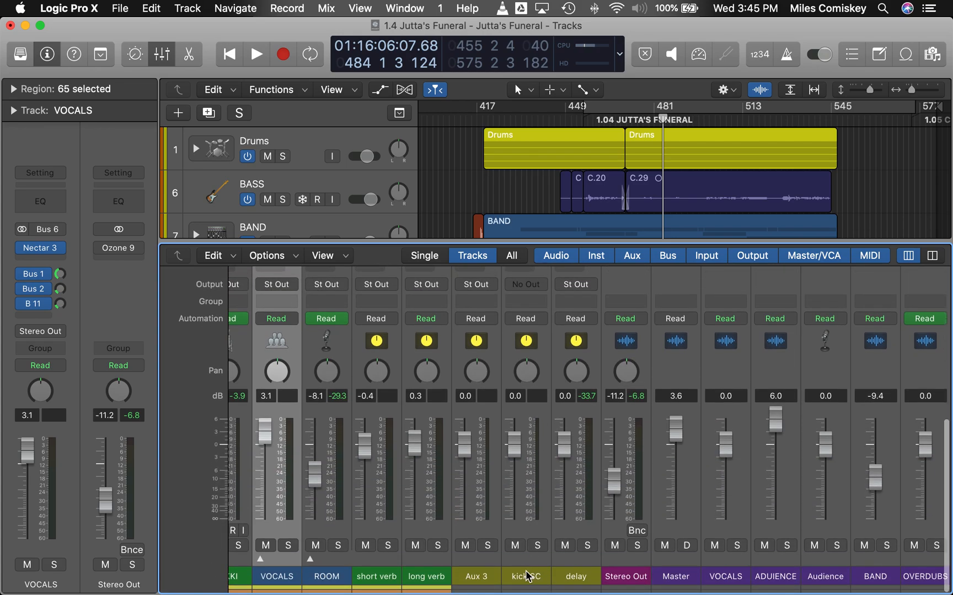
Expand the Drums stack and briefly play Drums Low in solo to check its signal on the kick SC channel
{"action": "left_click", "coordinate": [191, 150]}
{"action": "left_click", "coordinate": [281, 199]}
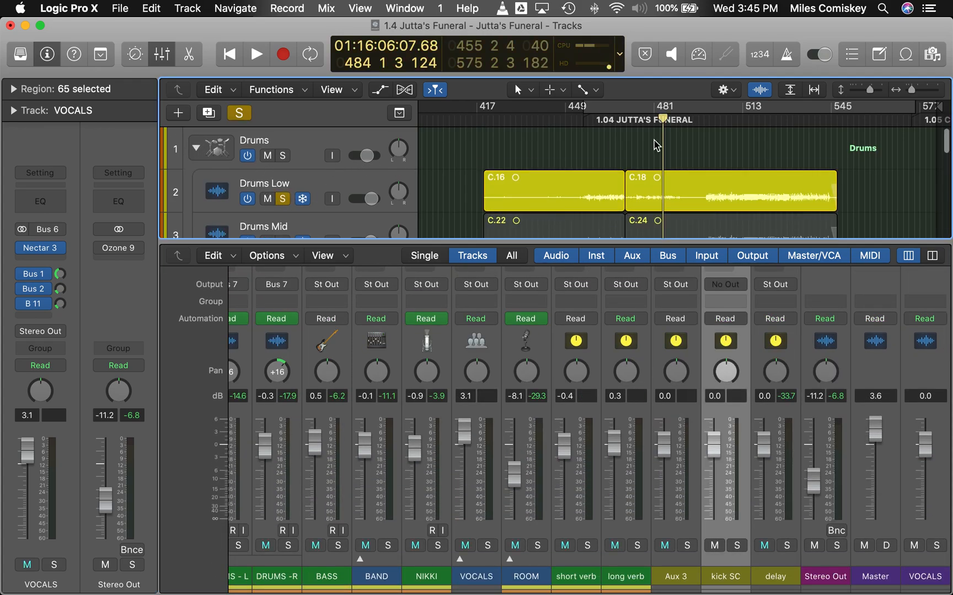
{"action": "scroll", "coordinate": [284, 160], "scroll_direction": "down", "scroll_amount": 5}
{"action": "scroll", "coordinate": [302, 177], "scroll_direction": "down", "scroll_amount": 2}
{"action": "scroll", "coordinate": [343, 469], "scroll_direction": "left", "scroll_amount": 5}
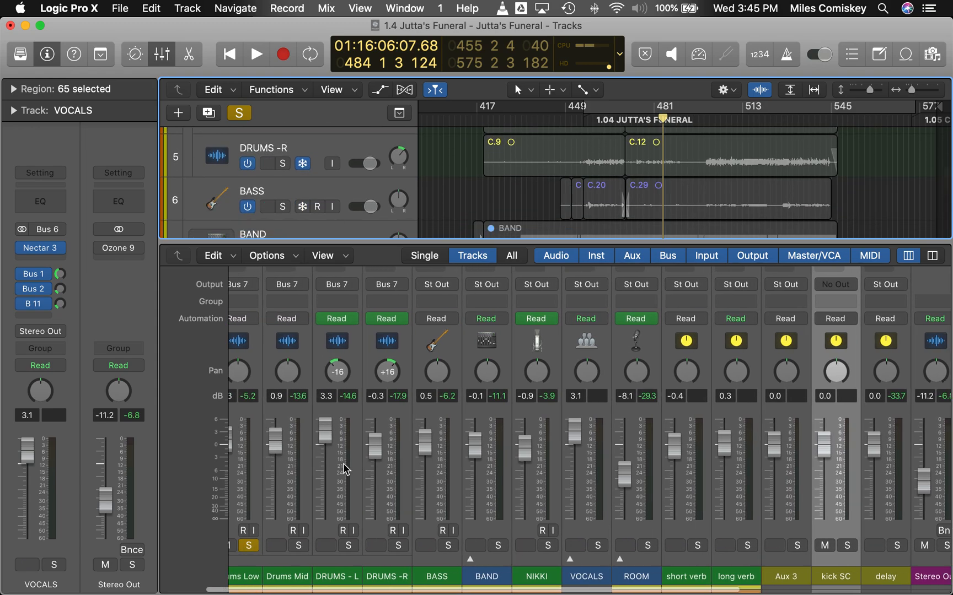
{"action": "key", "text": "space"}
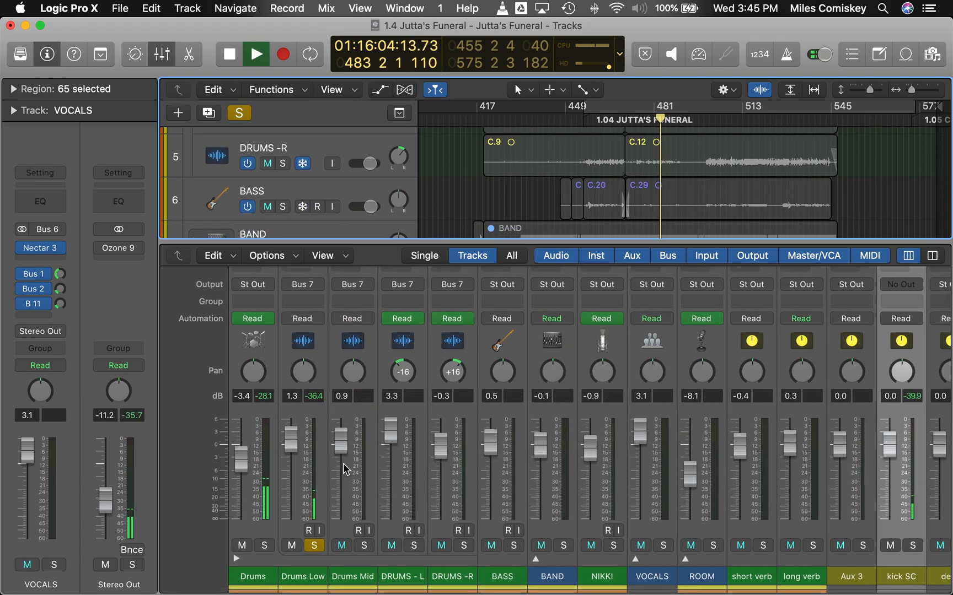
{"action": "key", "text": "space"}
{"action": "left_click", "coordinate": [314, 545]}
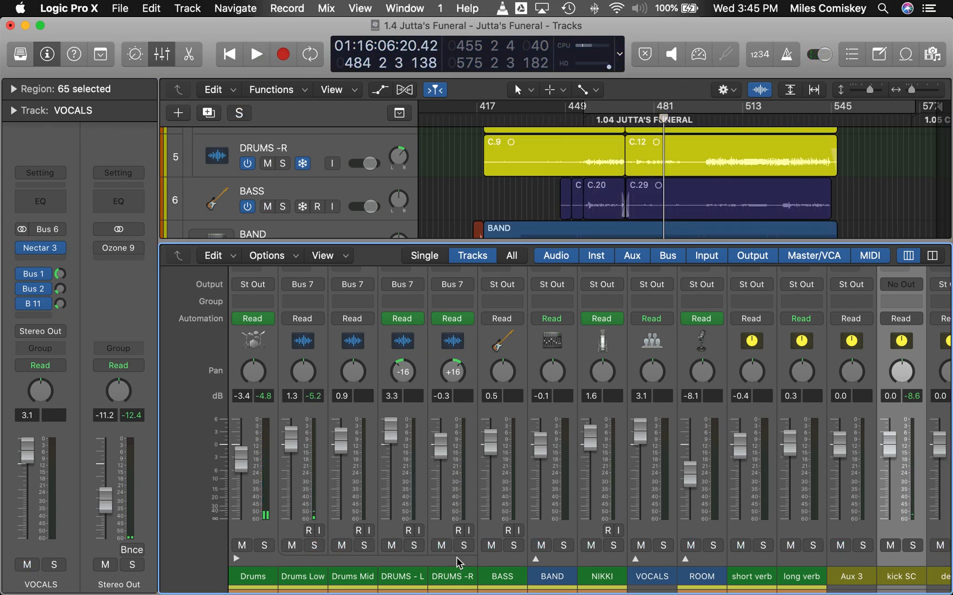
Close the mixer and enlarge the tracks around bars 505 to 521 to inspect the drum waveforms
{"action": "scroll", "coordinate": [423, 205], "scroll_direction": "up", "scroll_amount": 5}
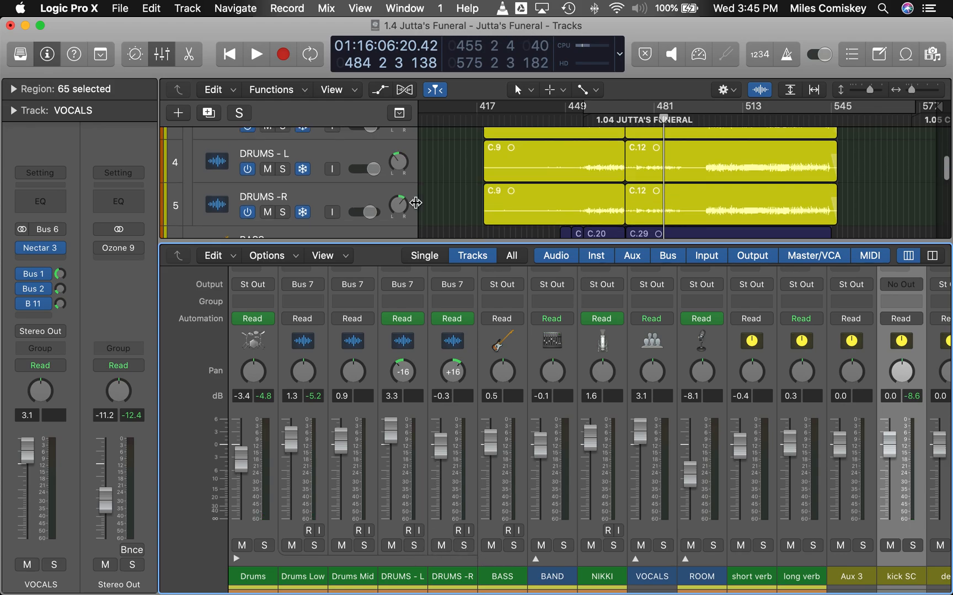
{"action": "key", "text": "x"}
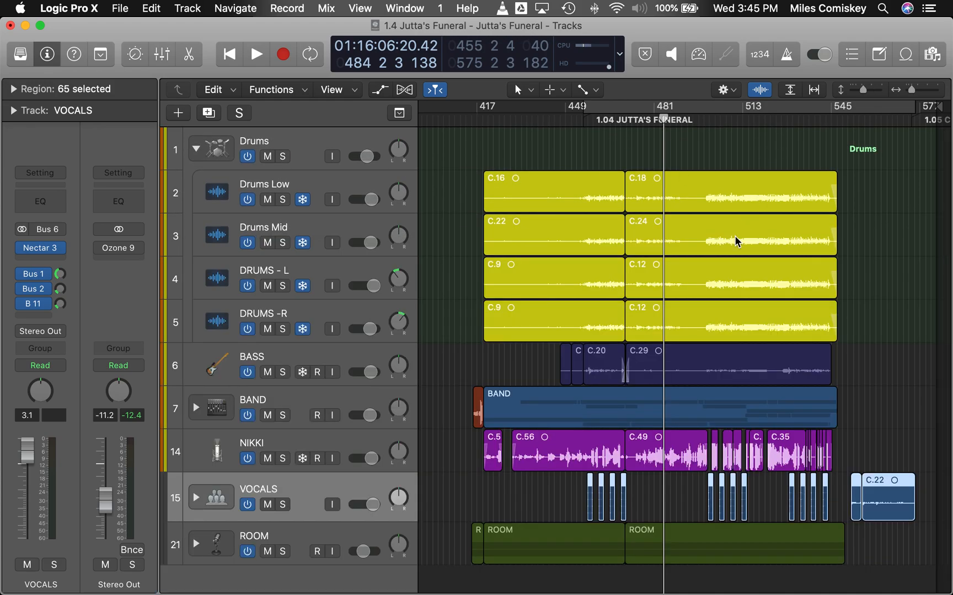
{"action": "key", "text": "super+Right"}
{"action": "key", "text": "super+Right"}
{"action": "key", "text": "super+Right"}
{"action": "key", "text": "super+Right"}
{"action": "key", "text": "super+Right"}
{"action": "key", "text": "super+Right"}
{"action": "key", "text": "super+Right"}
{"action": "key", "text": "super+Right"}
{"action": "key", "text": "super+Right"}
{"action": "key", "text": "super+Right"}
{"action": "key", "text": "super+Right"}
{"action": "key", "text": "super+Right"}
{"action": "key", "text": "super+Right"}
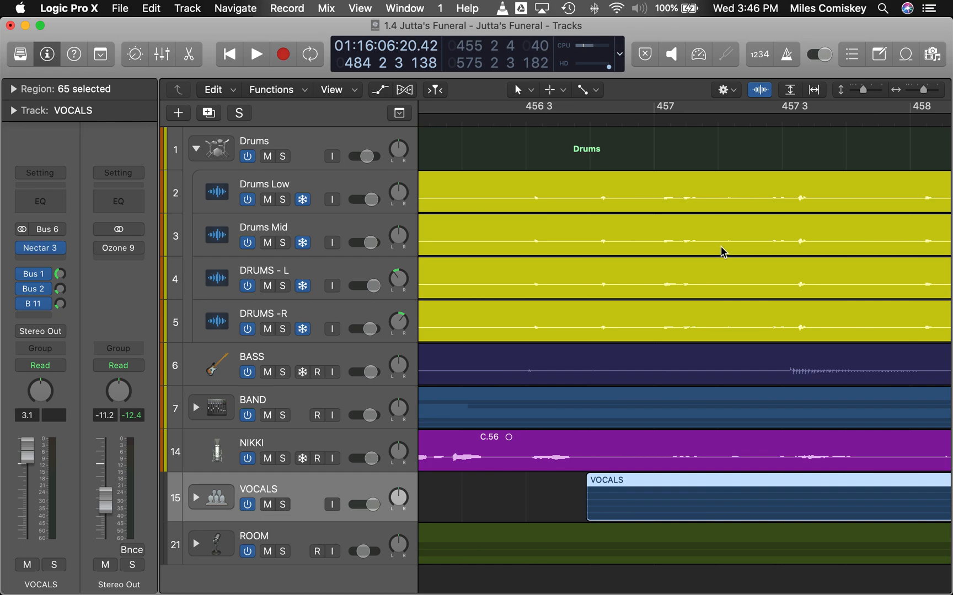
{"action": "key", "text": "super+Left"}
{"action": "key", "text": "super+Left"}
{"action": "key", "text": "super+Left"}
{"action": "key", "text": "super+Left"}
{"action": "key", "text": "super+Left"}
{"action": "key", "text": "super+Left"}
{"action": "key", "text": "super+Left"}
{"action": "key", "text": "super+Left"}
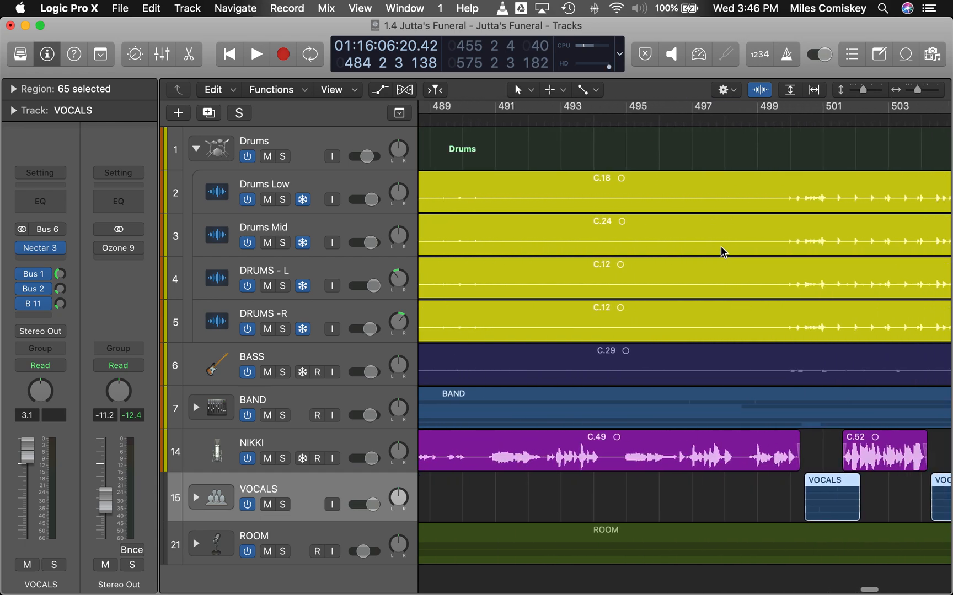
{"action": "scroll", "coordinate": [723, 252], "scroll_direction": "right", "scroll_amount": 10}
{"action": "key", "text": "super+Down"}
{"action": "key", "text": "super+Down"}
{"action": "key", "text": "super+Down"}
{"action": "key", "text": "super+Down"}
{"action": "key", "text": "super+Down"}
{"action": "key", "text": "super+Down"}
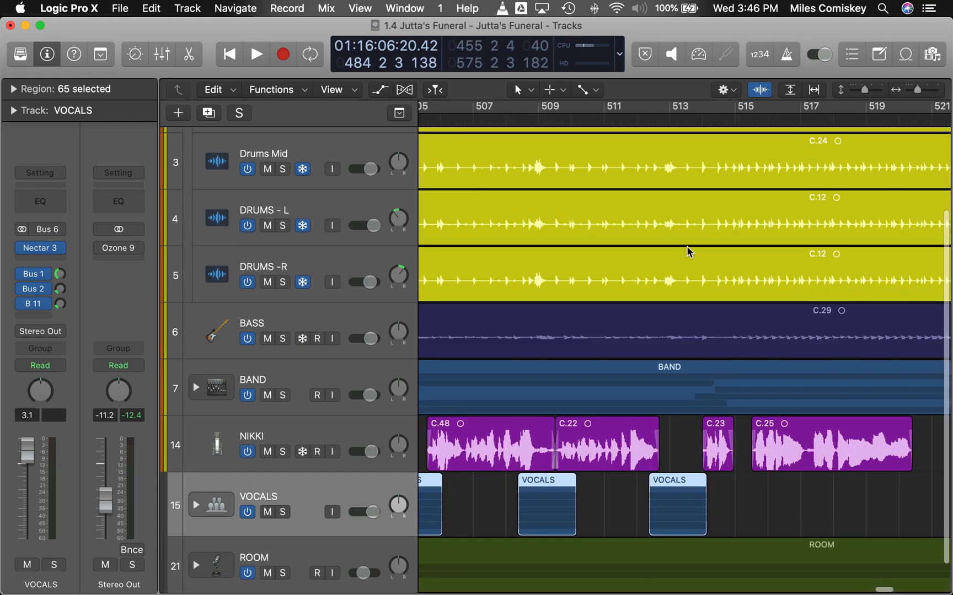
{"action": "scroll", "coordinate": [689, 252], "scroll_direction": "up", "scroll_amount": 10}
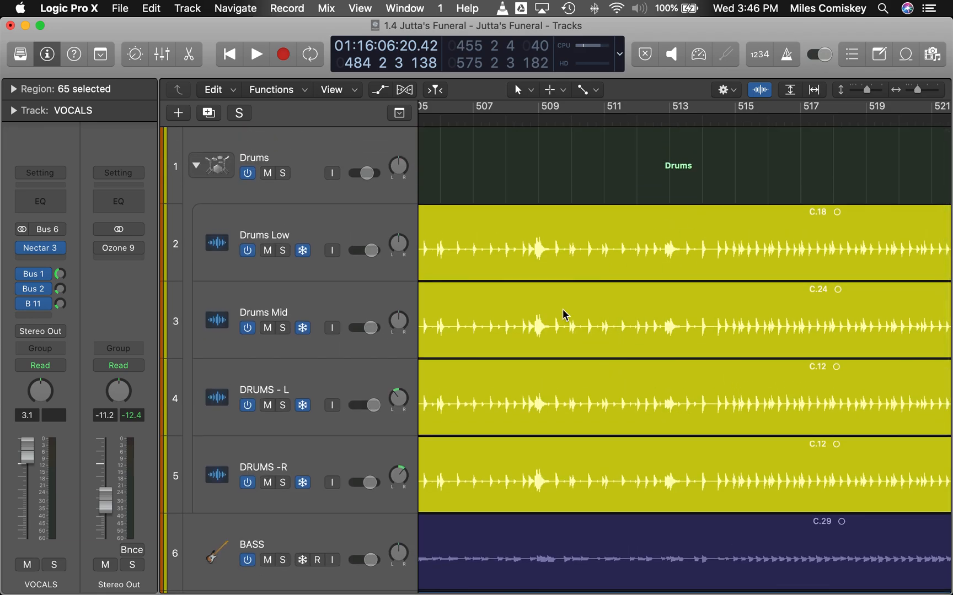
Solo and unsolo Drums Low and Drums Mid one after the other, and collapse the Drums stack
{"action": "left_click", "coordinate": [282, 250]}
{"action": "left_click", "coordinate": [282, 250]}
{"action": "left_click", "coordinate": [283, 328]}
{"action": "left_click", "coordinate": [283, 327]}
{"action": "left_click", "coordinate": [197, 165]}
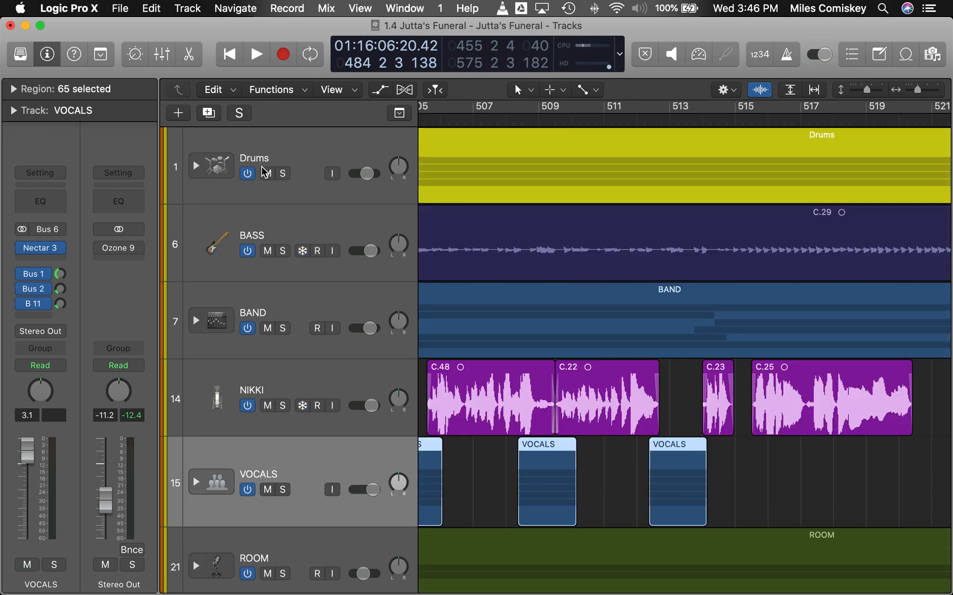
Solo the Drums stack and play it, jumping ahead to the busier passage just before bar 505
{"action": "left_click", "coordinate": [282, 174]}
{"action": "key", "text": "space"}
{"action": "left_click", "coordinate": [698, 118]}
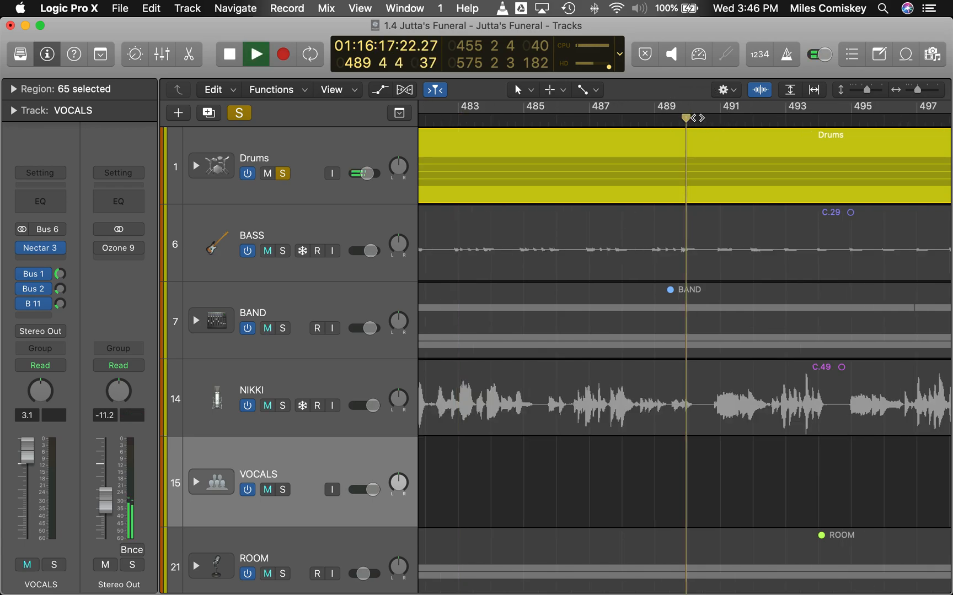
{"action": "scroll", "coordinate": [744, 134], "scroll_direction": "right", "scroll_amount": 10}
{"action": "left_click", "coordinate": [750, 118]}
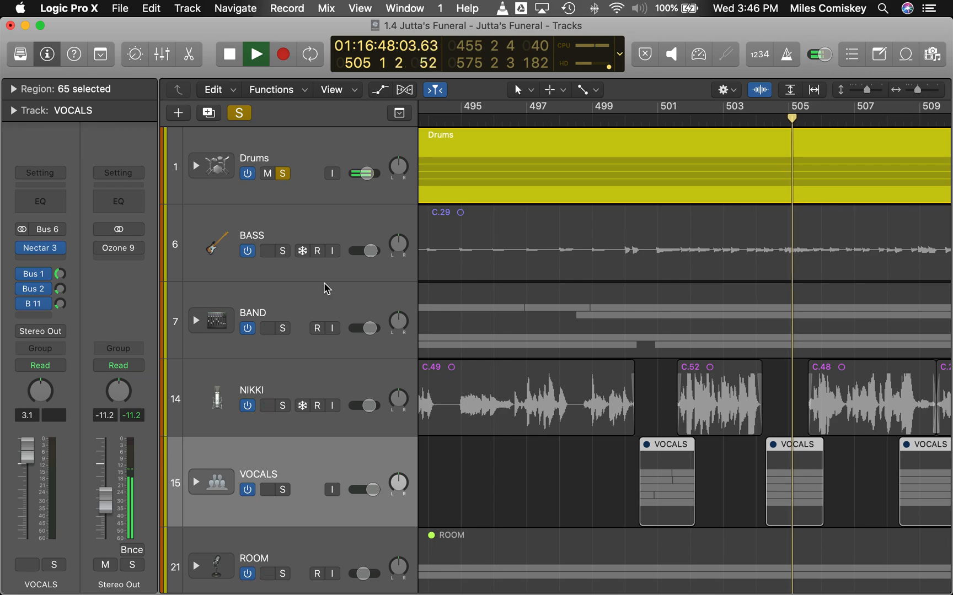
Add BASS to the solo, play it together with the drums, and select the BASS track
{"action": "left_click", "coordinate": [282, 251]}
{"action": "key", "text": "space"}
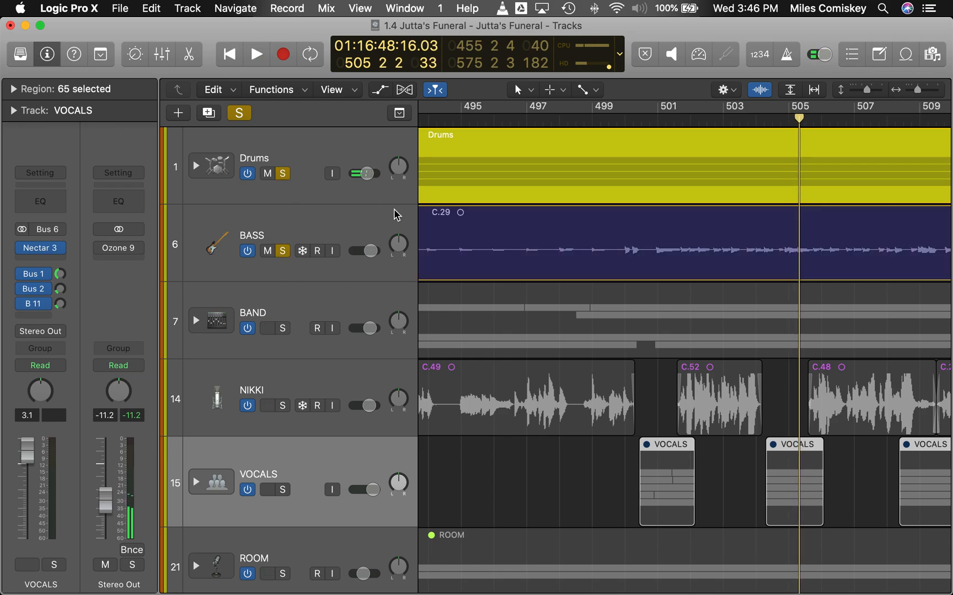
{"action": "key", "text": "space"}
{"action": "left_click", "coordinate": [357, 226]}
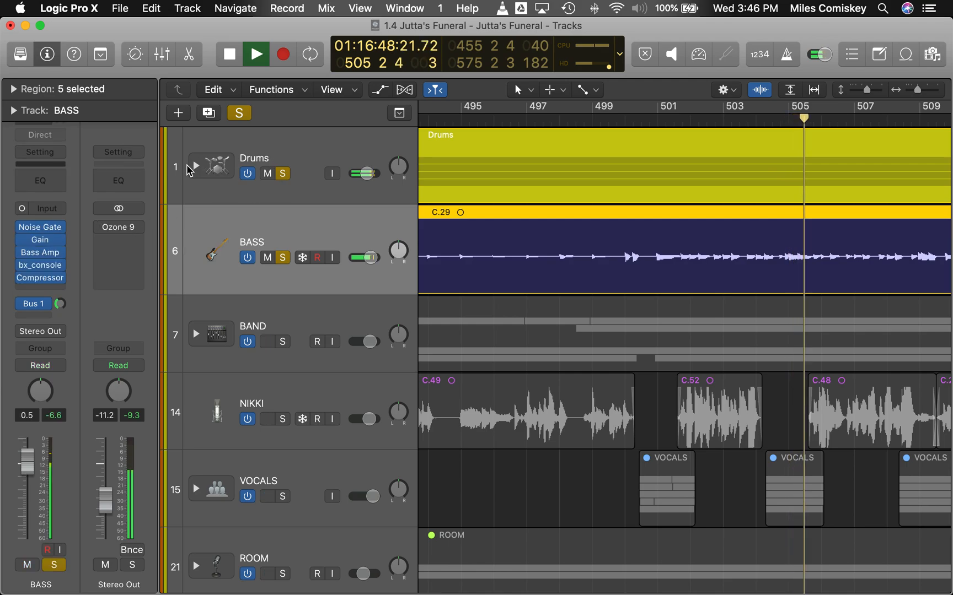
Examine the BASS Compressor with its Bus 10 side chain during playback, close it and unsolo BASS and Drums
{"action": "mouse_move", "coordinate": [43, 279]}
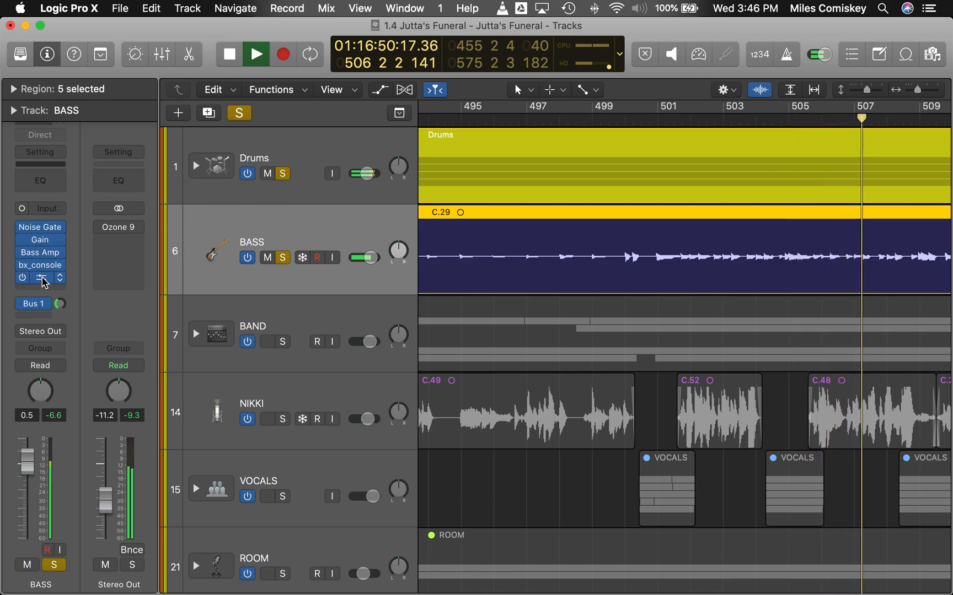
{"action": "left_click", "coordinate": [43, 281]}
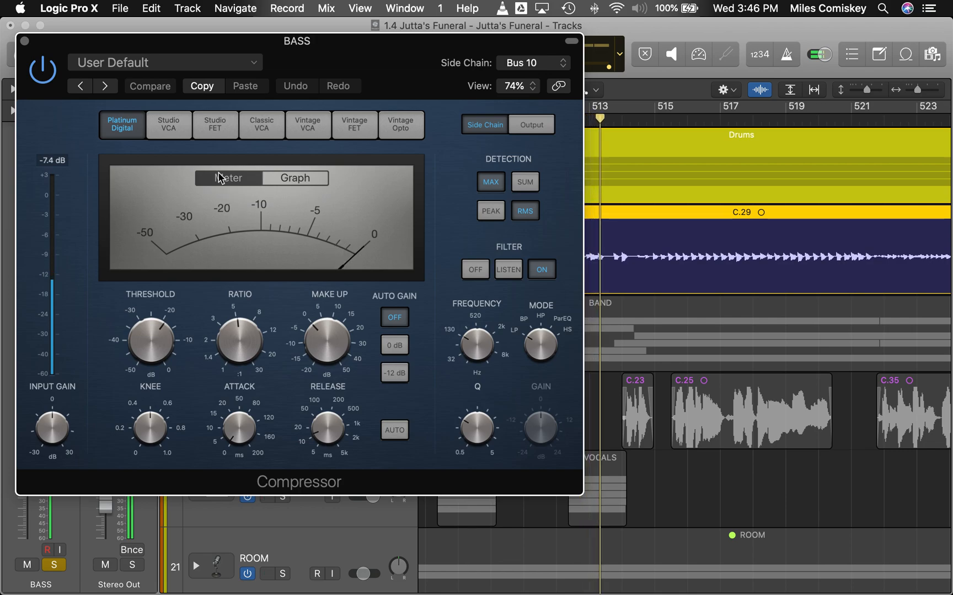
{"action": "left_click", "coordinate": [24, 42]}
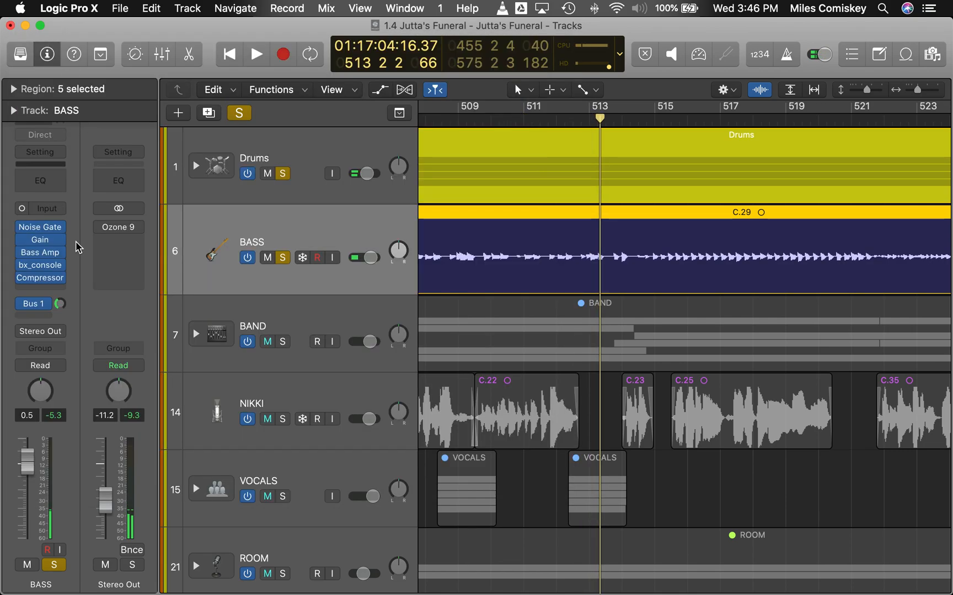
{"action": "left_click", "coordinate": [284, 258]}
{"action": "left_click", "coordinate": [283, 174]}
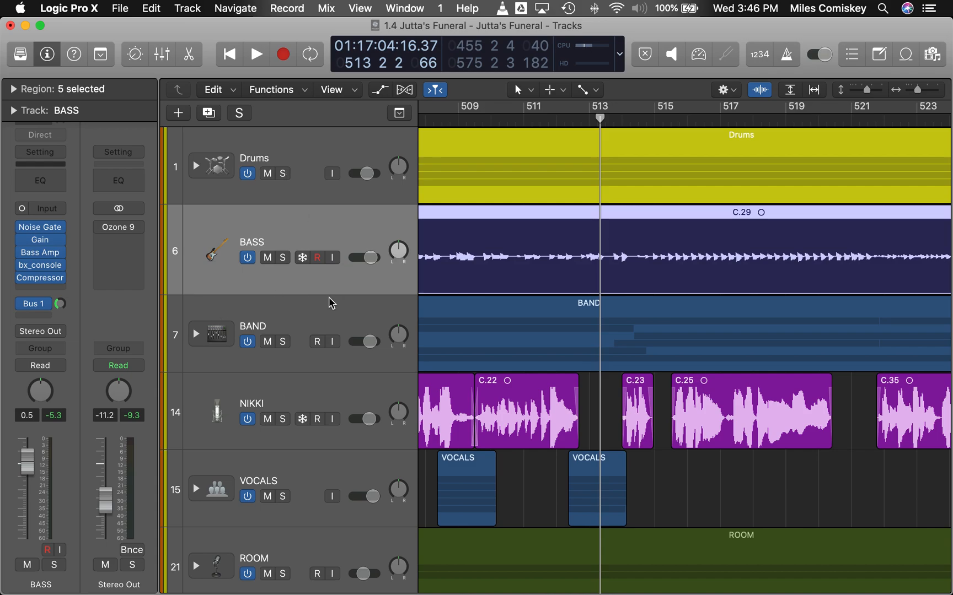
Select the BAND stack and expand the VOCALS stack to view its individual vocal tracks
{"action": "left_click", "coordinate": [312, 313]}
{"action": "left_click", "coordinate": [312, 298]}
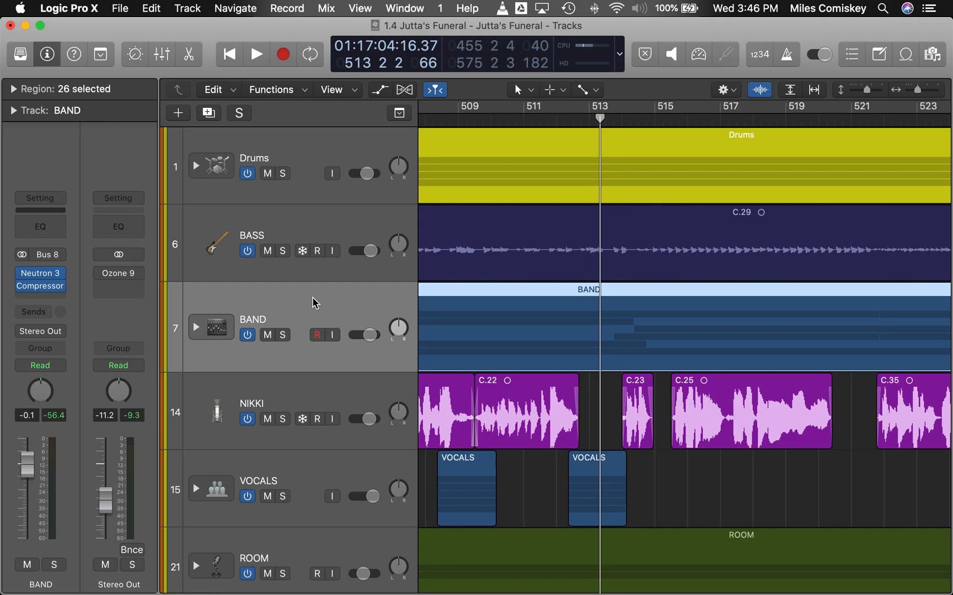
{"action": "scroll", "coordinate": [374, 291], "scroll_direction": "down", "scroll_amount": 3}
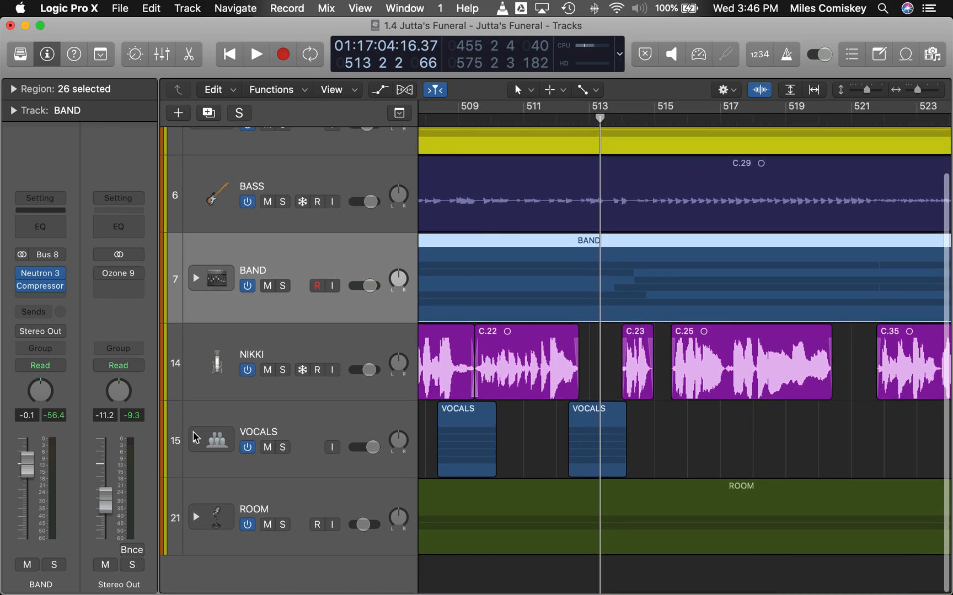
{"action": "left_click", "coordinate": [197, 441]}
{"action": "scroll", "coordinate": [565, 432], "scroll_direction": "down", "scroll_amount": 15}
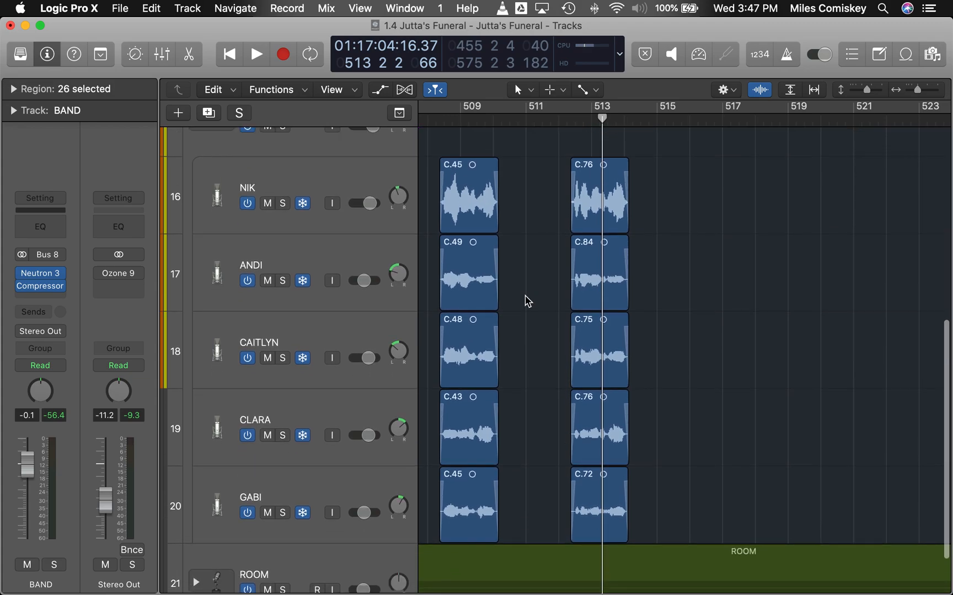
Place the playhead at bar 528, ahead of the last group of backing-vocal regions, and start playback of the full mix
{"action": "scroll", "coordinate": [526, 300], "scroll_direction": "up", "scroll_amount": 5}
{"action": "scroll", "coordinate": [526, 300], "scroll_direction": "left", "scroll_amount": 6}
{"action": "scroll", "coordinate": [525, 302], "scroll_direction": "down", "scroll_amount": 5}
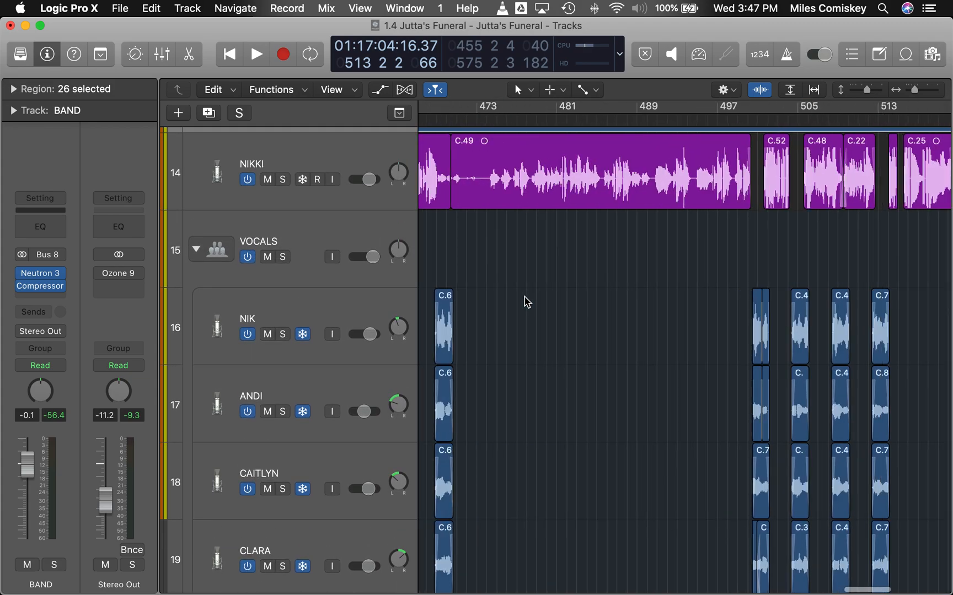
{"action": "scroll", "coordinate": [526, 301], "scroll_direction": "up", "scroll_amount": 3}
{"action": "scroll", "coordinate": [526, 302], "scroll_direction": "right", "scroll_amount": 10}
{"action": "left_click_drag", "start_coordinate": [532, 118], "coordinate": [504, 114]}
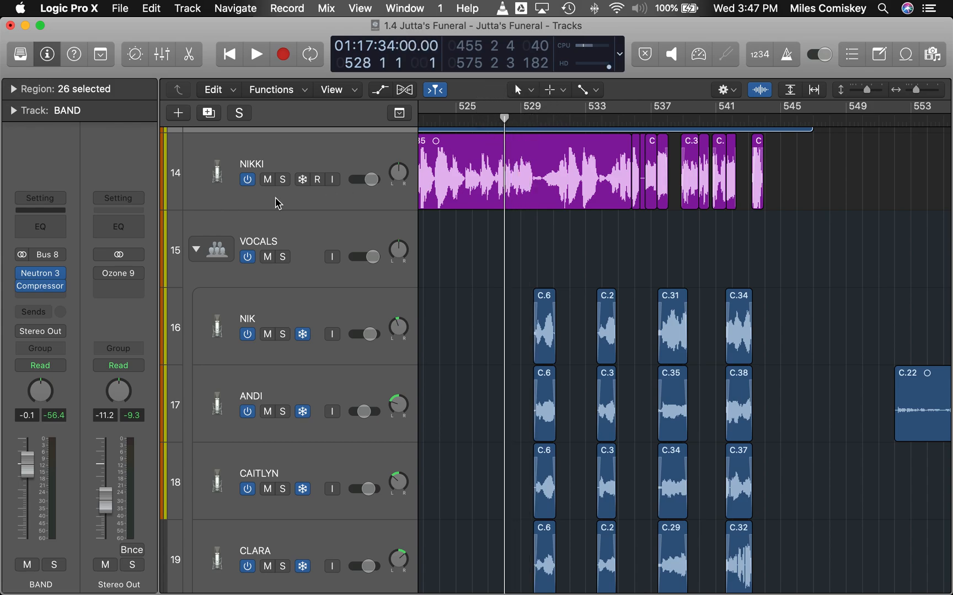
{"action": "scroll", "coordinate": [513, 307], "scroll_direction": "up", "scroll_amount": 5}
{"action": "key", "text": "space"}
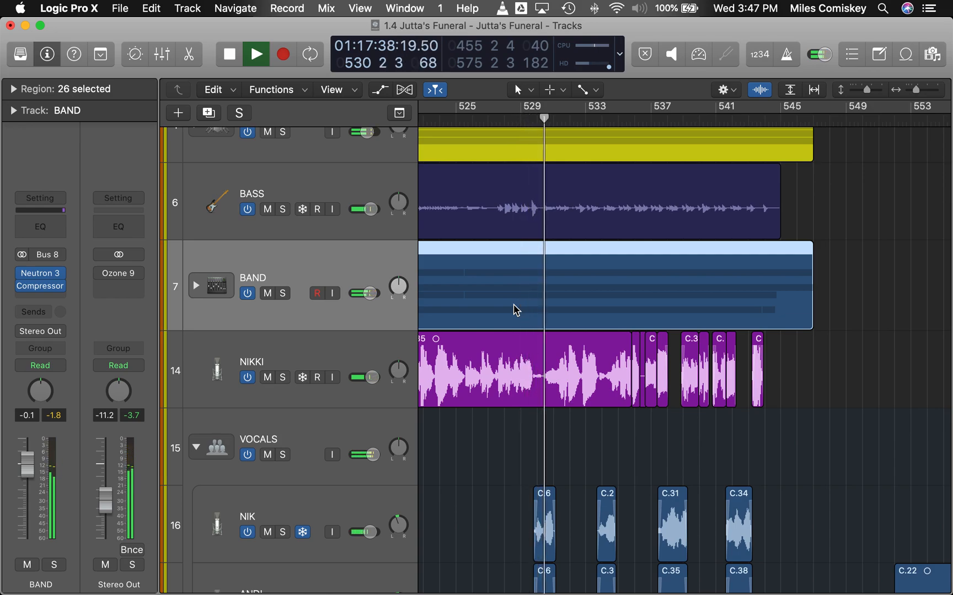
Select the lead vocal track below the BAND stack during playback to view its plug-ins and bus sends
{"action": "scroll", "coordinate": [625, 349], "scroll_direction": "down", "scroll_amount": 3}
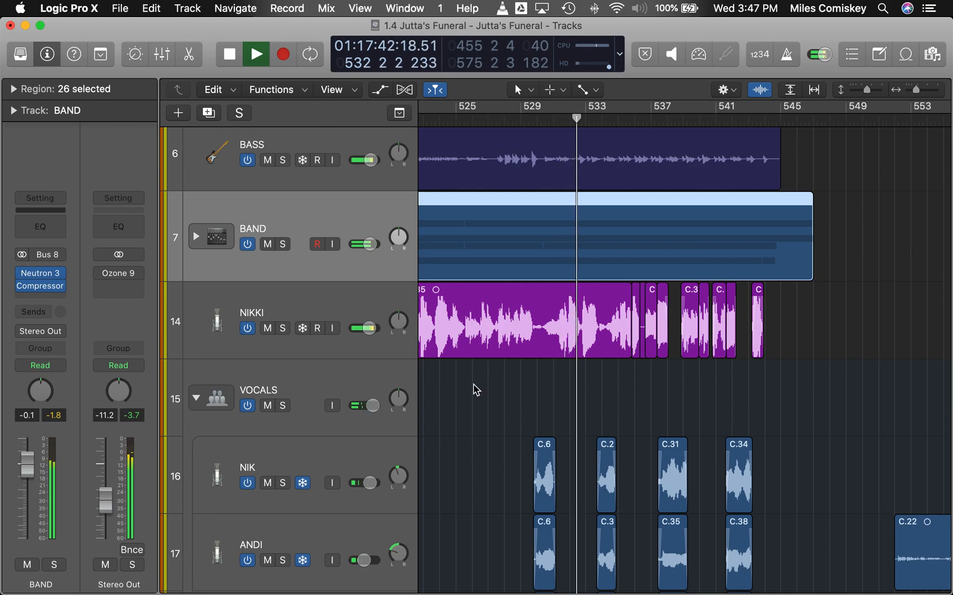
{"action": "left_click", "coordinate": [307, 301]}
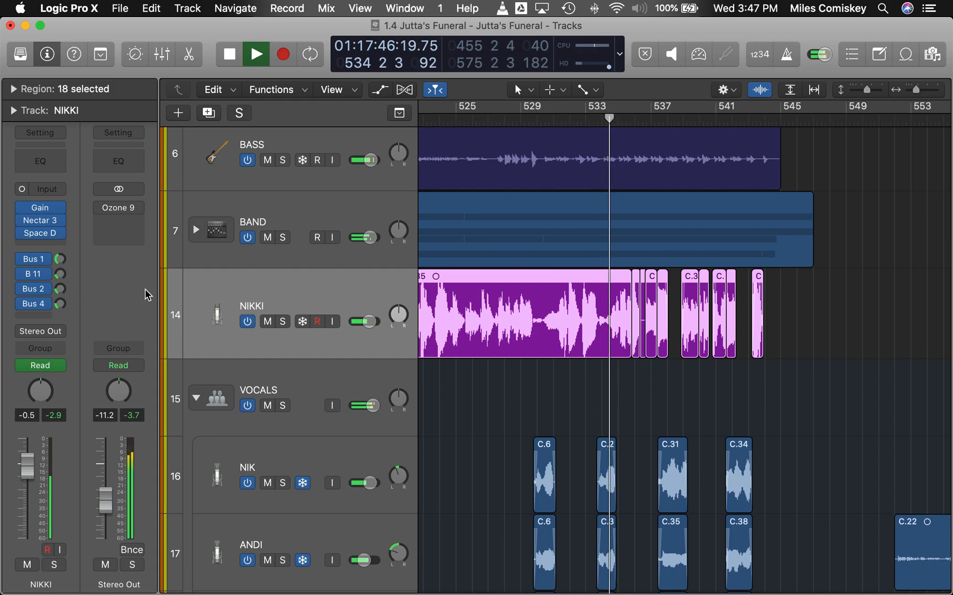
{"action": "scroll", "coordinate": [510, 397], "scroll_direction": "right", "scroll_amount": 3}
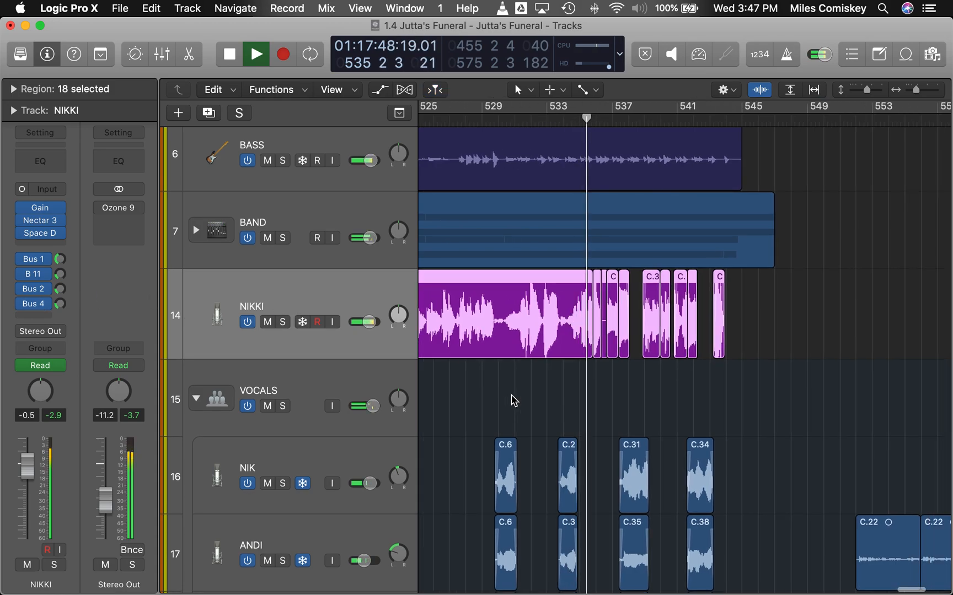
{"action": "scroll", "coordinate": [511, 399], "scroll_direction": "right", "scroll_amount": 4}
{"action": "scroll", "coordinate": [511, 395], "scroll_direction": "down", "scroll_amount": 5}
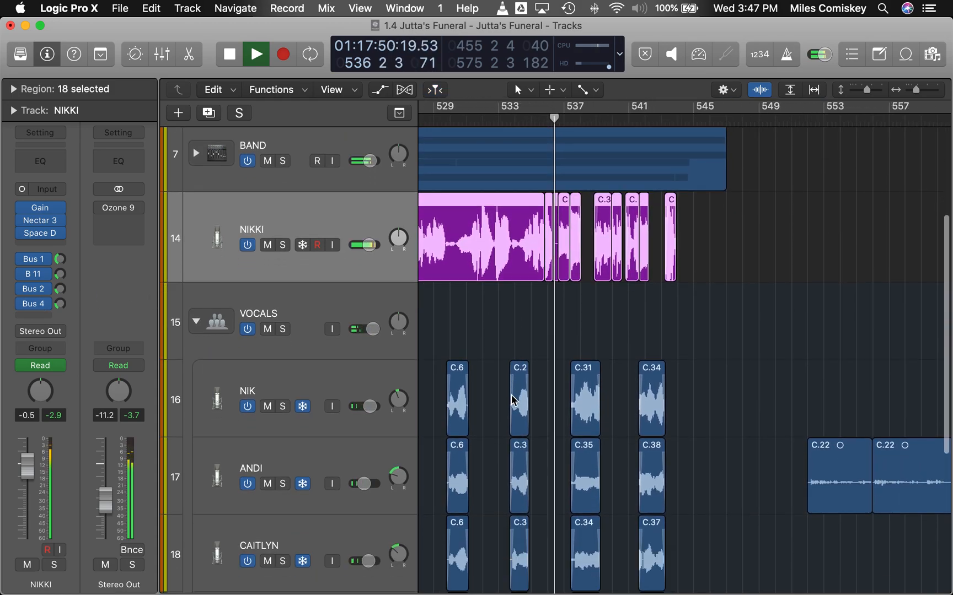
Select the VOCALS stack during playback and collapse it into a single track
{"action": "left_click", "coordinate": [309, 257]}
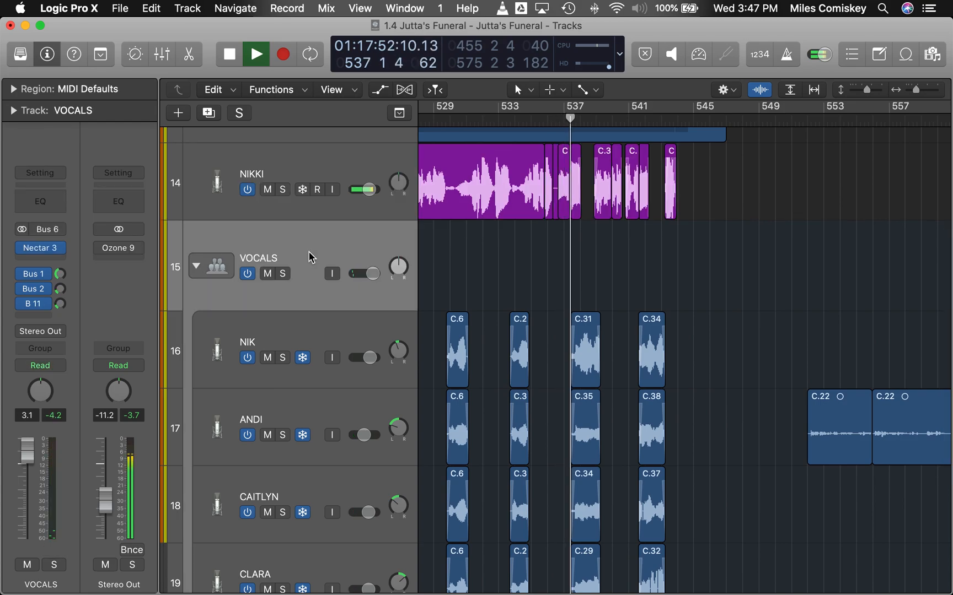
{"action": "left_click", "coordinate": [196, 269]}
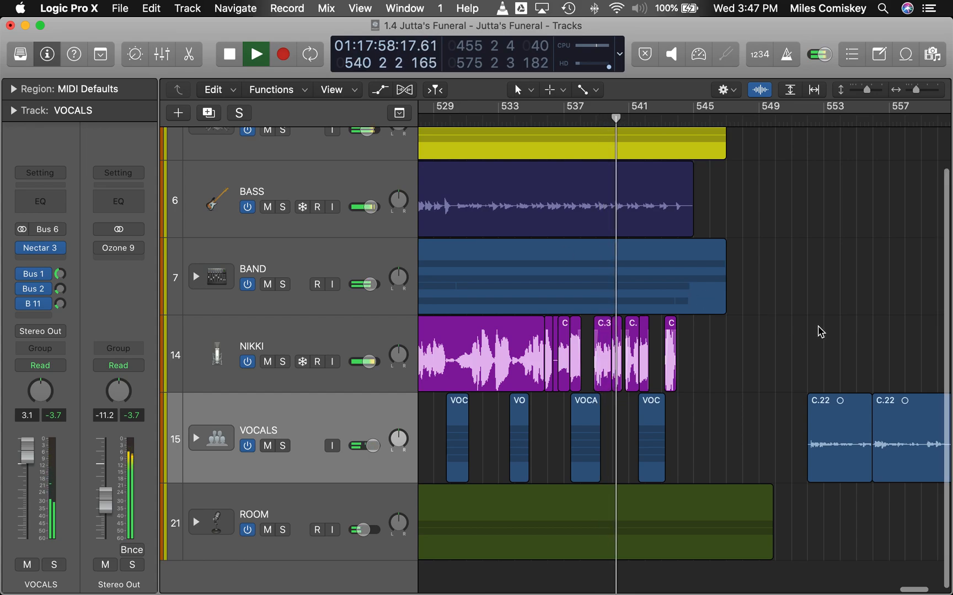
{"action": "scroll", "coordinate": [819, 326], "scroll_direction": "up", "scroll_amount": 5}
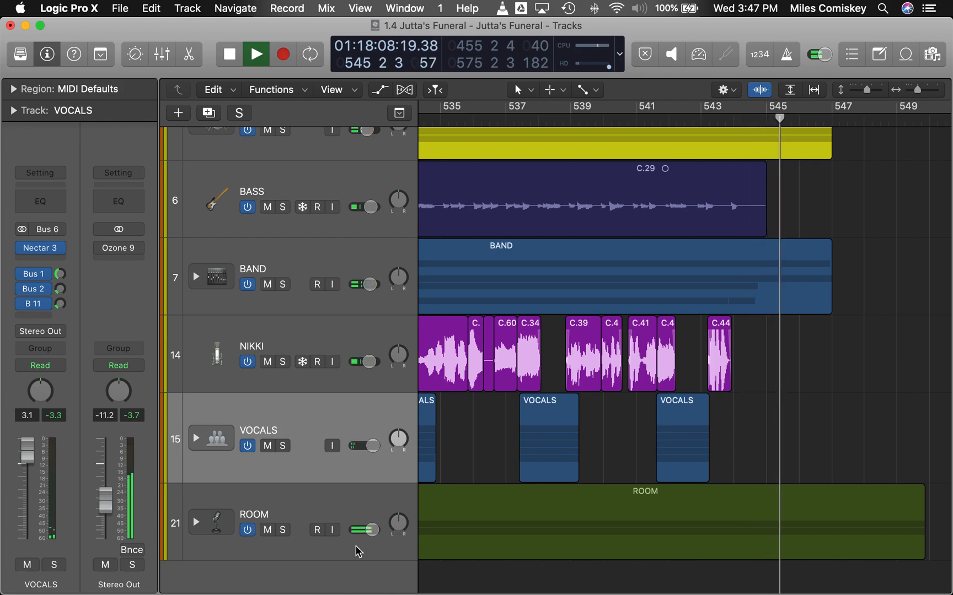
Expand the ROOM stack to view the fades on its audience tracks, stop playback and collapse the stack
{"action": "scroll", "coordinate": [837, 459], "scroll_direction": "down", "scroll_amount": 5}
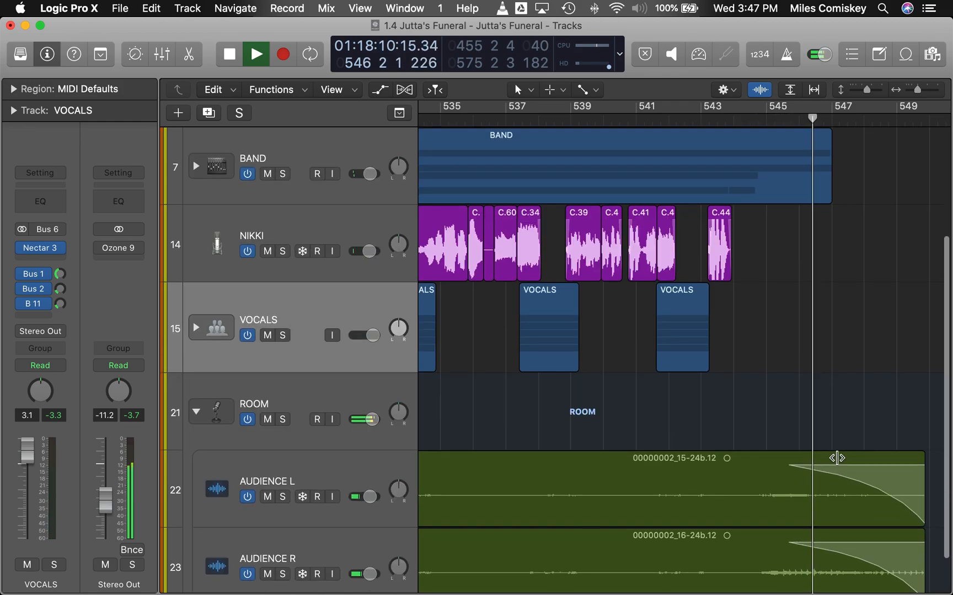
{"action": "key", "text": "space"}
{"action": "left_click", "coordinate": [208, 405]}
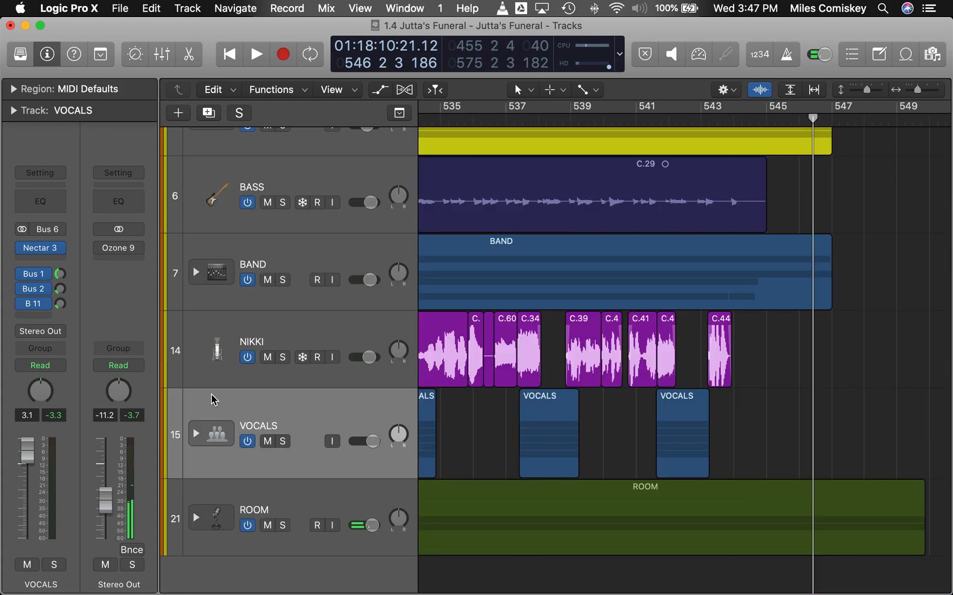
{"action": "scroll", "coordinate": [633, 347], "scroll_direction": "up", "scroll_amount": 2}
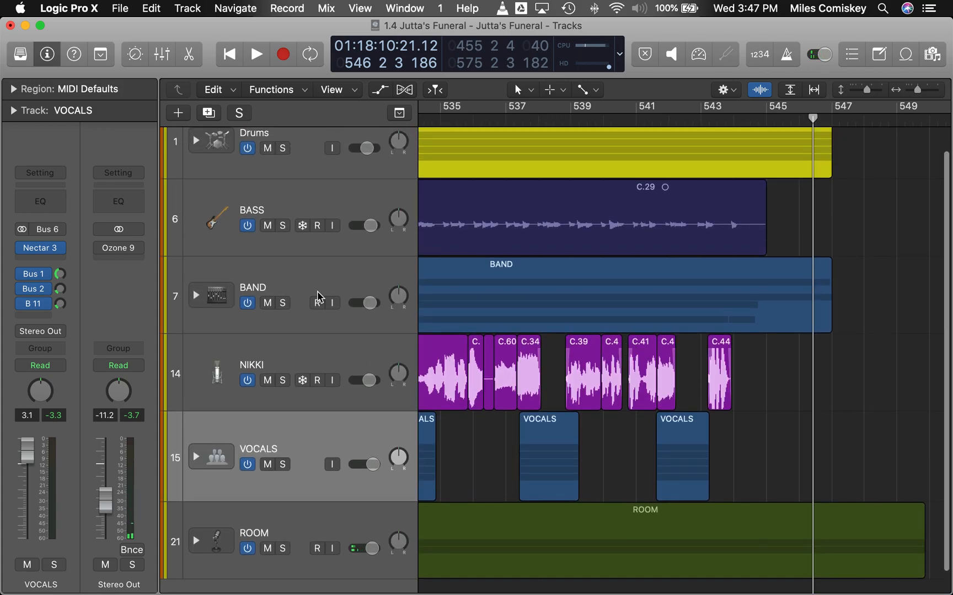
Select the BAND stack and the VOCALS stack in turn, and move the playhead back to bar 508
{"action": "left_click", "coordinate": [320, 287]}
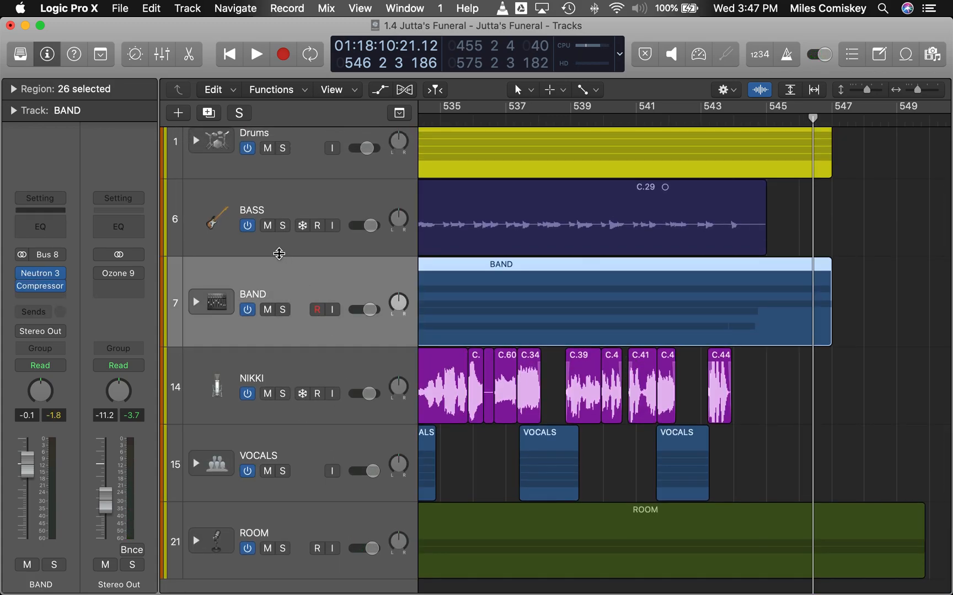
{"action": "left_click", "coordinate": [295, 452]}
{"action": "scroll", "coordinate": [647, 346], "scroll_direction": "left", "scroll_amount": 15}
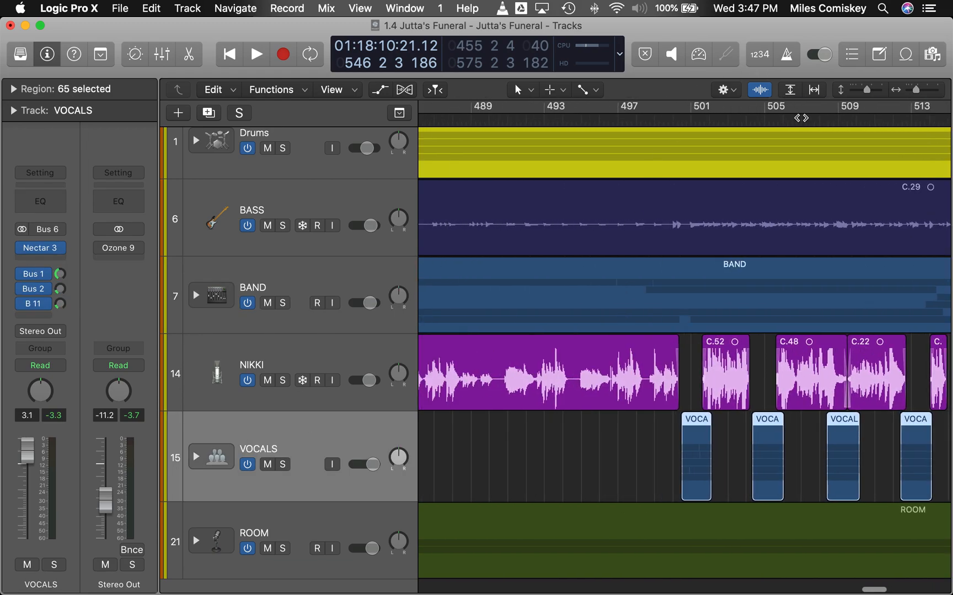
{"action": "left_click_drag", "start_coordinate": [807, 121], "coordinate": [828, 121]}
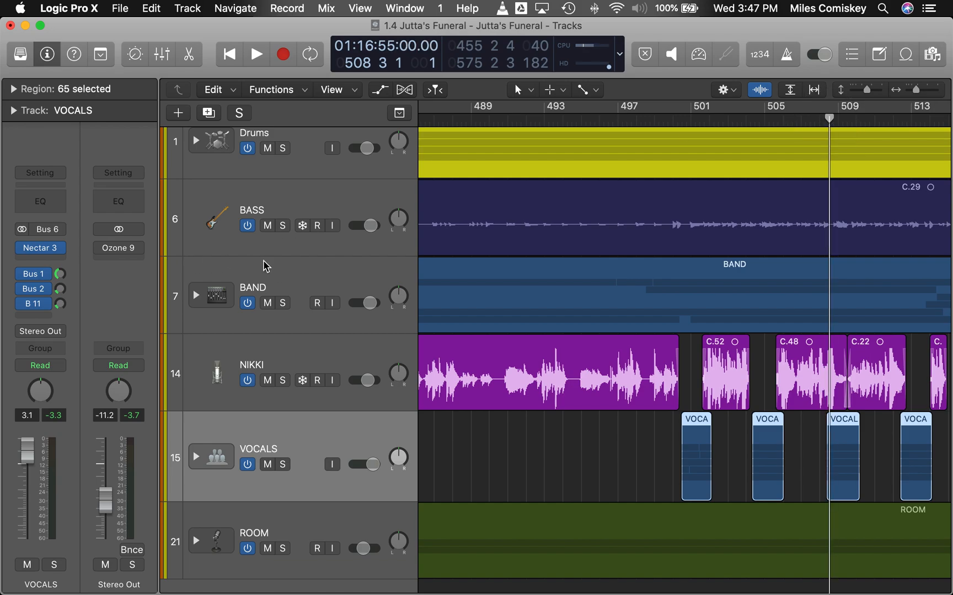
Select the BAND stack, open its Compressor, and move the plug-in window so the timeline is visible
{"action": "left_click", "coordinate": [283, 277]}
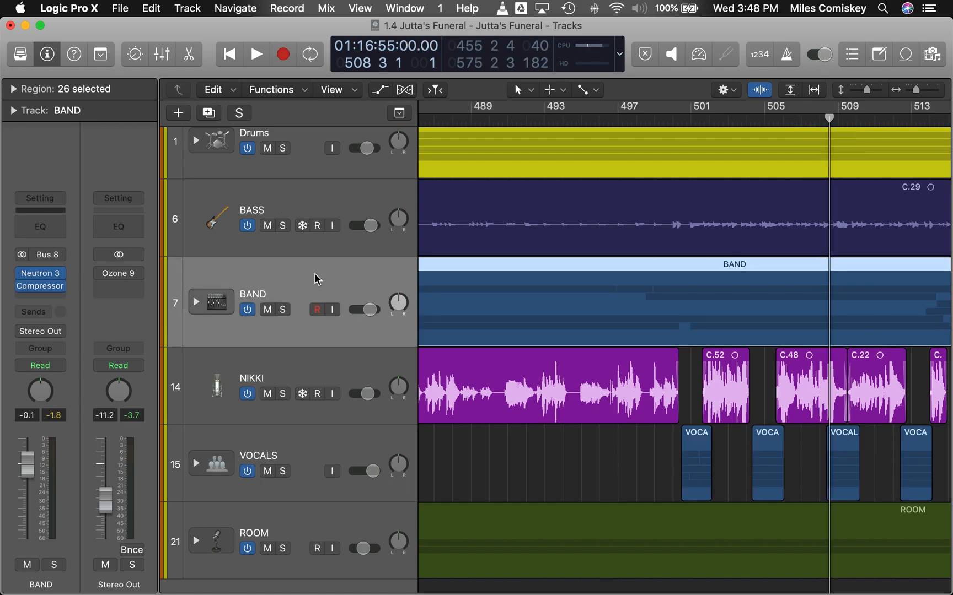
{"action": "left_click", "coordinate": [196, 303]}
{"action": "left_click", "coordinate": [195, 302]}
{"action": "scroll", "coordinate": [632, 263], "scroll_direction": "right", "scroll_amount": 5}
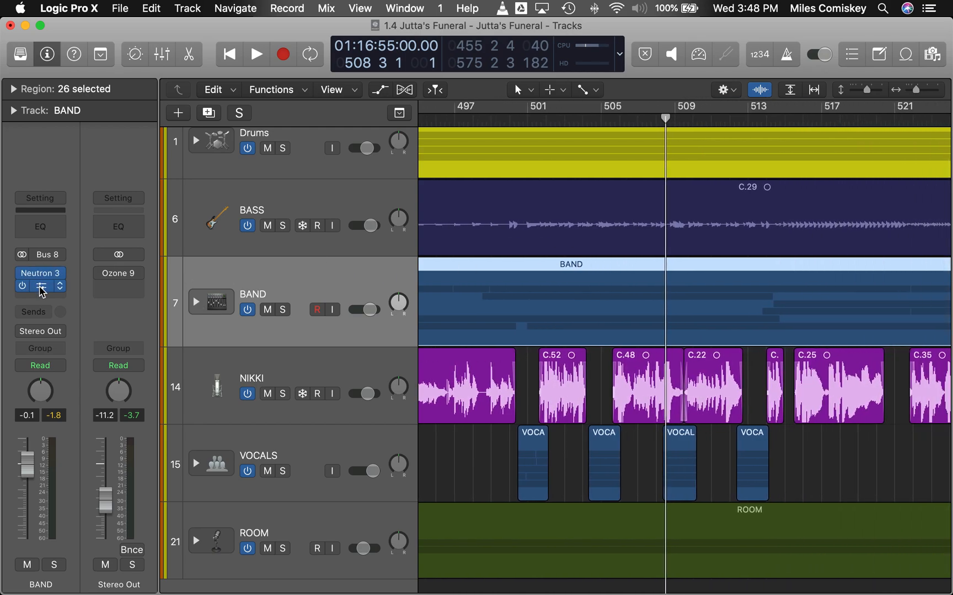
{"action": "left_click", "coordinate": [41, 287]}
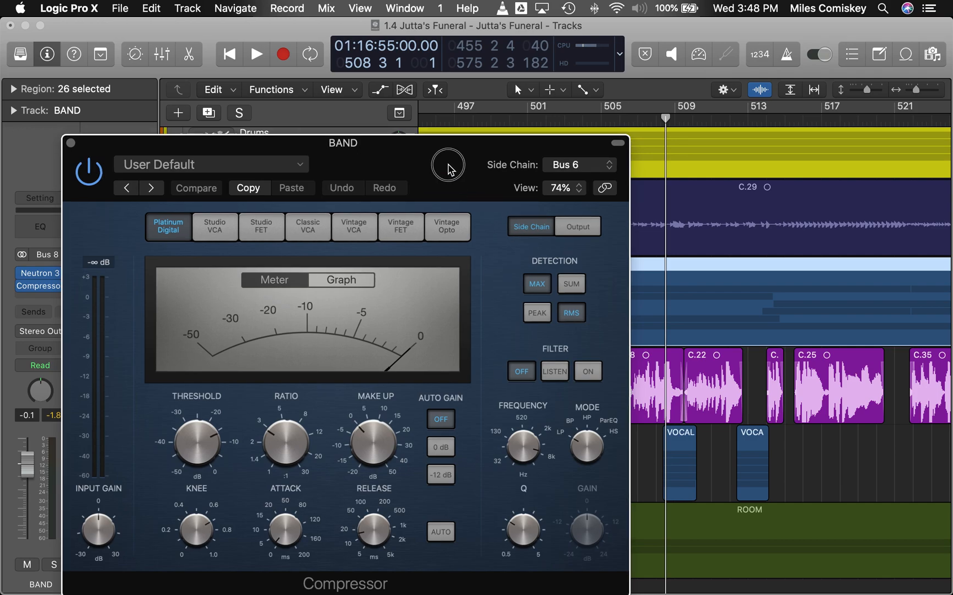
{"action": "left_click_drag", "start_coordinate": [450, 177], "coordinate": [437, 58]}
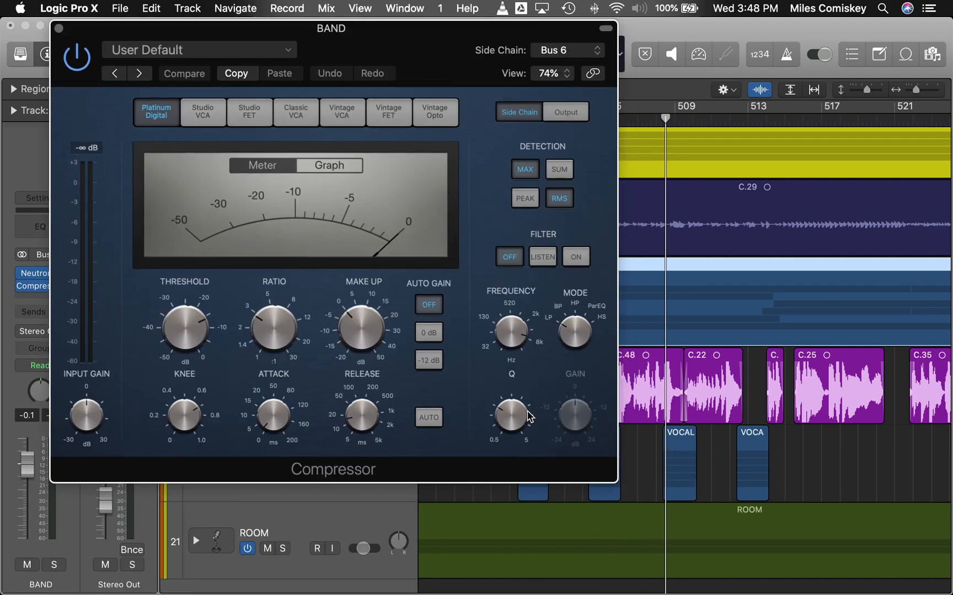
{"action": "left_click_drag", "start_coordinate": [447, 58], "coordinate": [398, 56]}
Play from bar 507 to watch the BAND Compressor react to its Bus 6 side chain, stop, and close the plug-in
{"action": "mouse_move", "coordinate": [641, 120]}
{"action": "left_mouse_down"}
{"action": "mouse_move", "coordinate": [621, 117]}
{"action": "mouse_move", "coordinate": [634, 118]}
{"action": "left_mouse_up"}
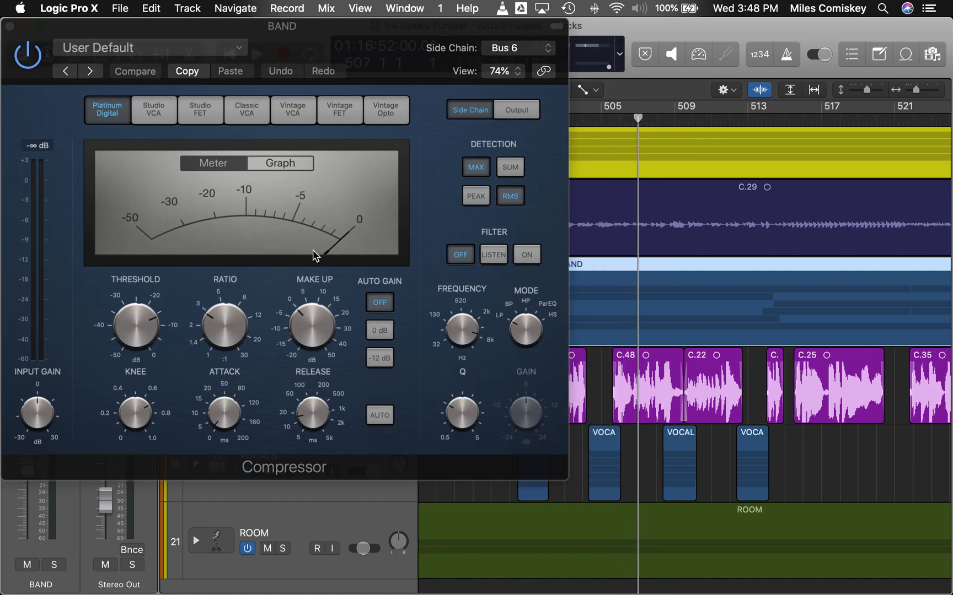
{"action": "key", "text": "space"}
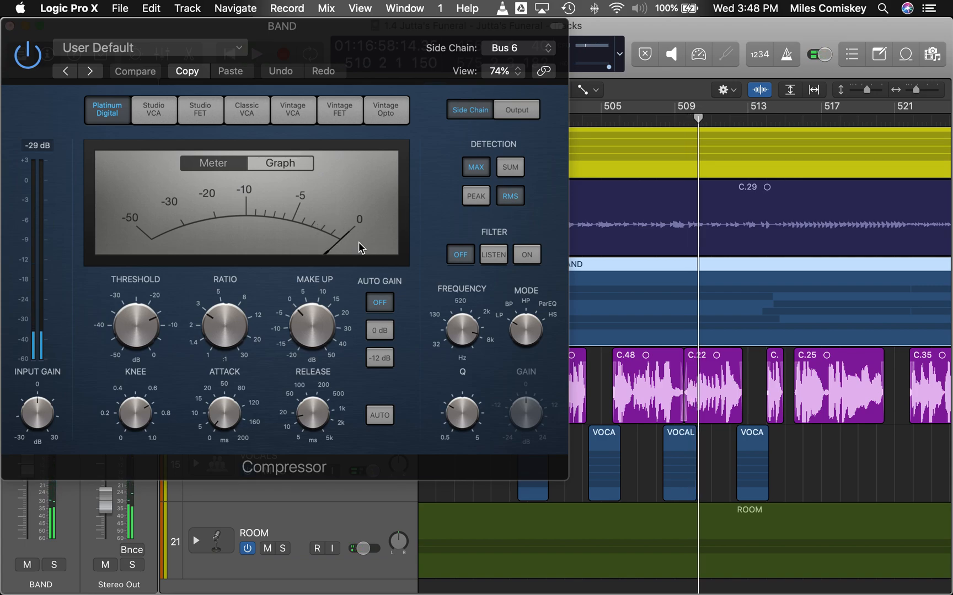
{"action": "left_click", "coordinate": [684, 479]}
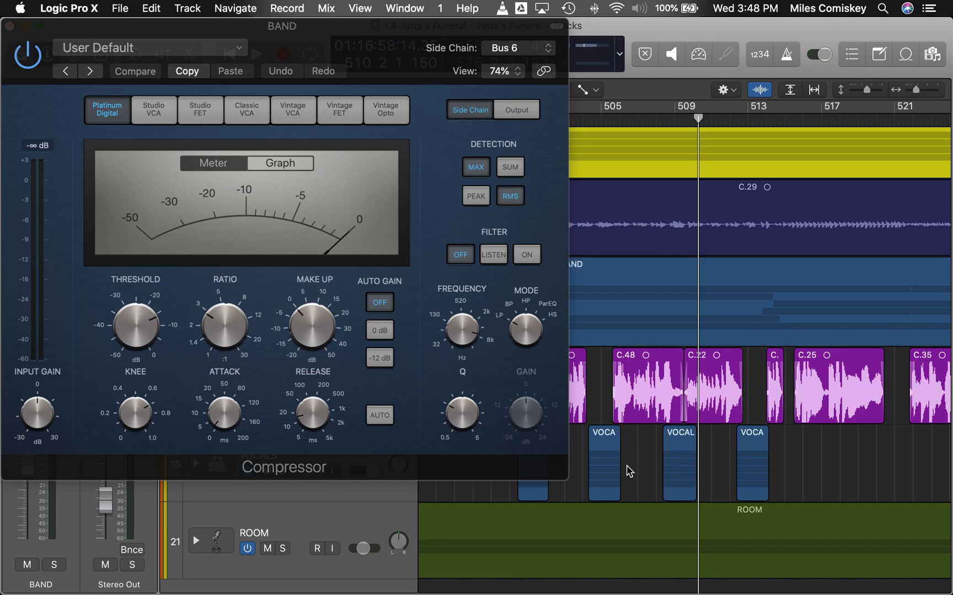
{"action": "left_click_drag", "start_coordinate": [126, 28], "coordinate": [343, 50]}
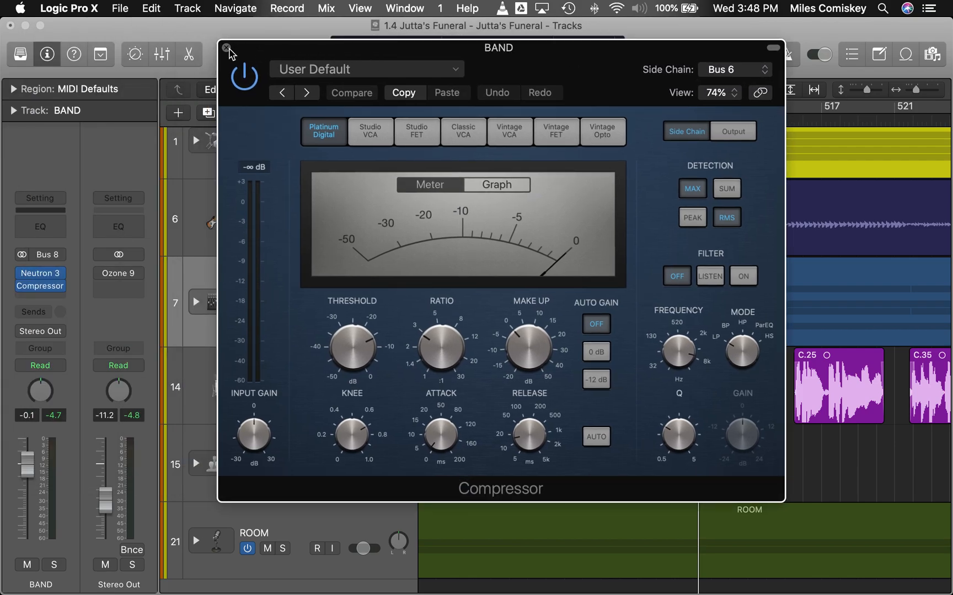
{"action": "left_click", "coordinate": [226, 48]}
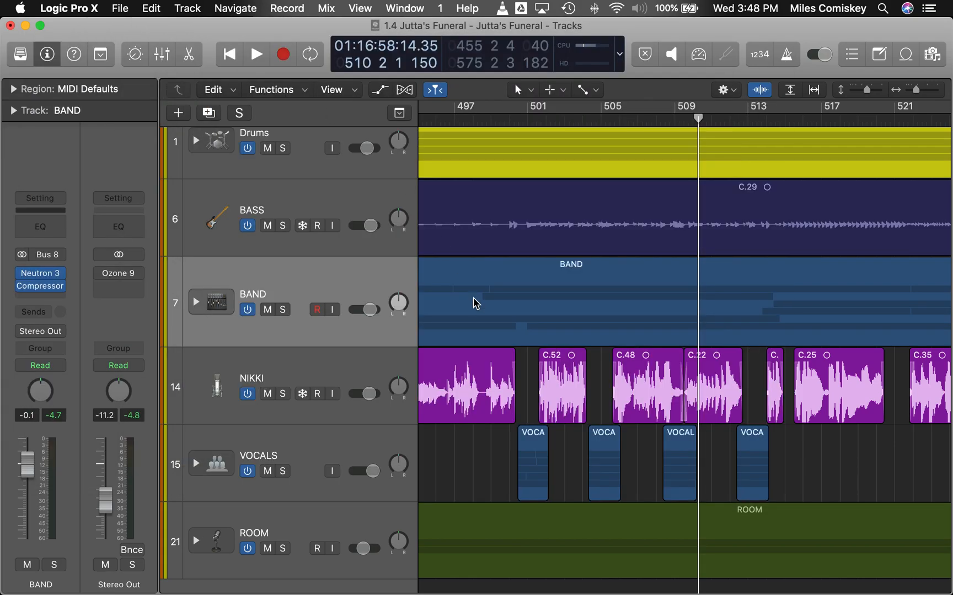
Play the mix from around bar 508, expand the BAND stack to view its instrument tracks, stop playback and collapse it
{"action": "left_click_drag", "start_coordinate": [664, 118], "coordinate": [661, 117]}
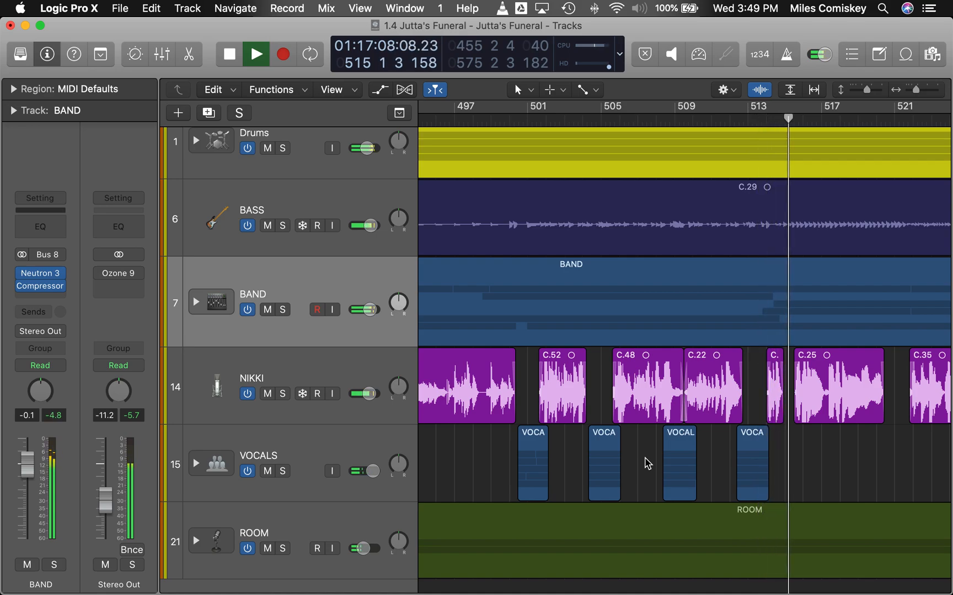
{"action": "left_click", "coordinate": [196, 303]}
{"action": "scroll", "coordinate": [526, 273], "scroll_direction": "down", "scroll_amount": 5}
{"action": "key", "text": "space"}
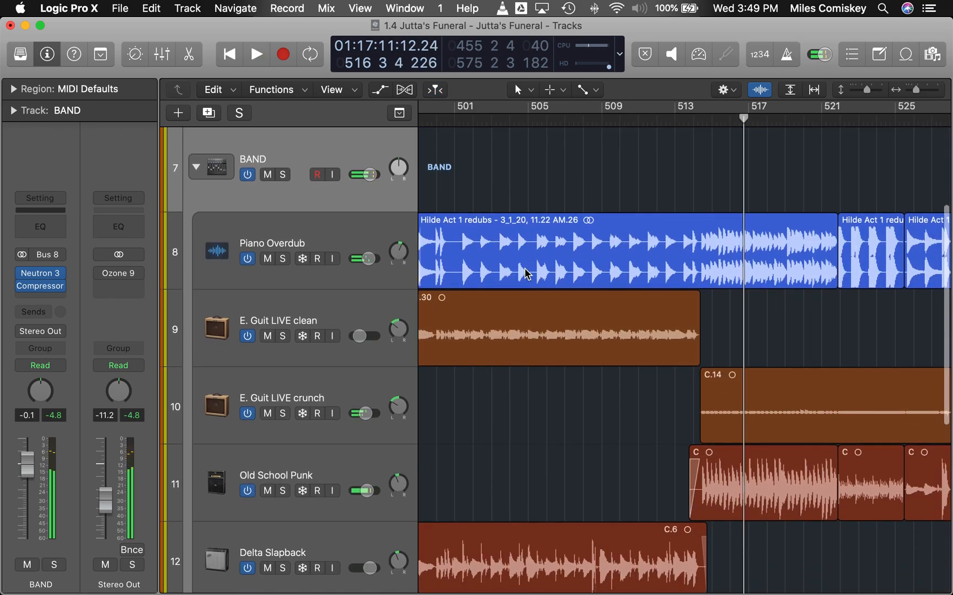
{"action": "scroll", "coordinate": [603, 389], "scroll_direction": "up", "scroll_amount": 5}
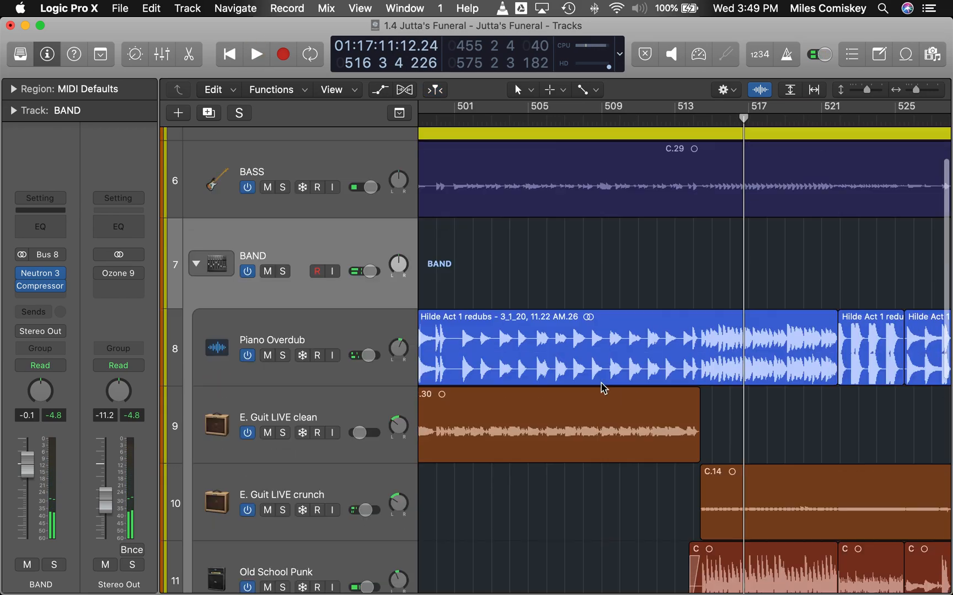
{"action": "left_click", "coordinate": [195, 329]}
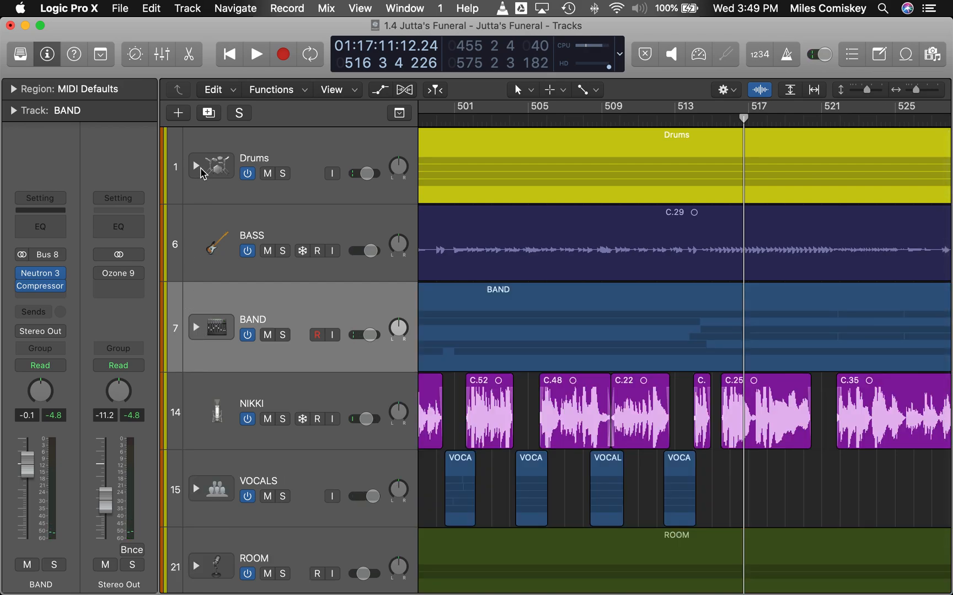
{"action": "scroll", "coordinate": [285, 386], "scroll_direction": "down", "scroll_amount": 2}
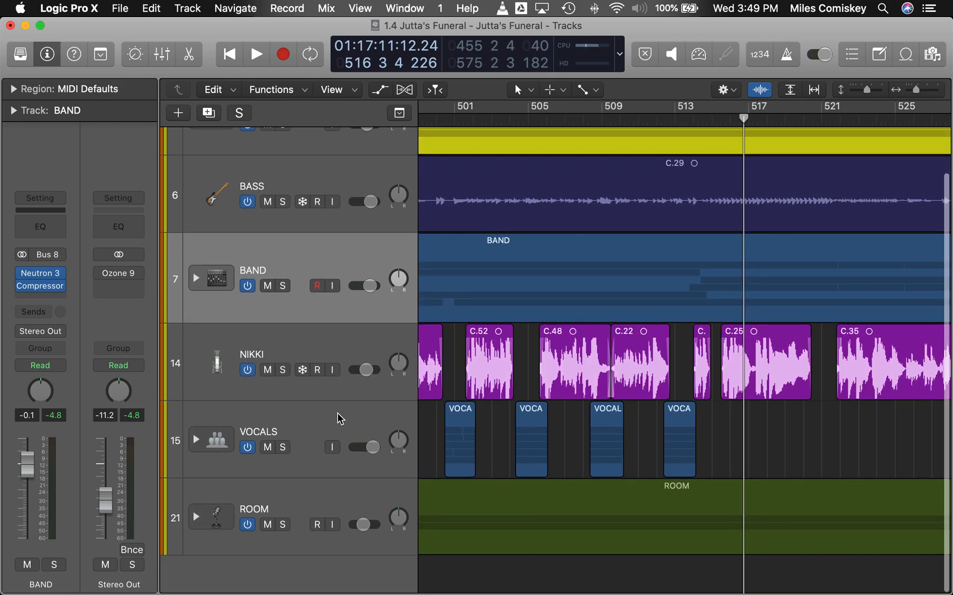
Open the Mixer, examine the inputs, effects and outputs of the aux channels including kick SC and delay, and close it
{"action": "key", "text": "x"}
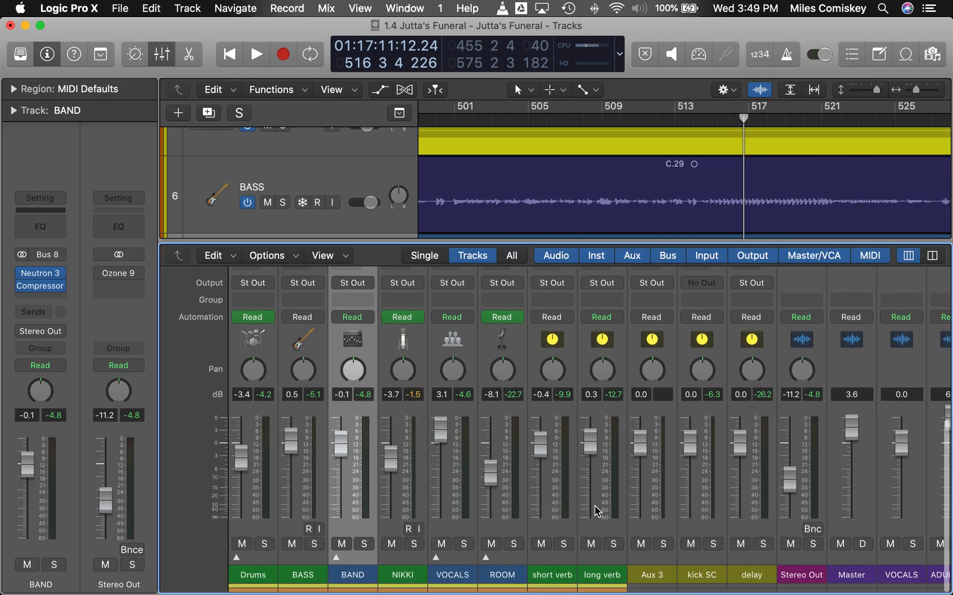
{"action": "scroll", "coordinate": [551, 468], "scroll_direction": "right", "scroll_amount": 5}
{"action": "scroll", "coordinate": [596, 510], "scroll_direction": "up", "scroll_amount": 8}
{"action": "scroll", "coordinate": [524, 469], "scroll_direction": "up", "scroll_amount": 3}
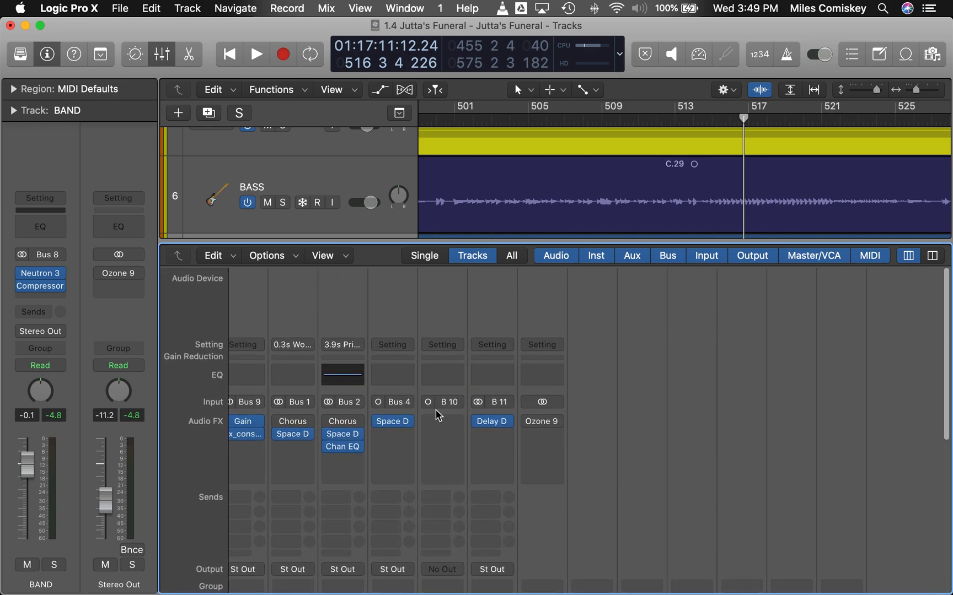
{"action": "scroll", "coordinate": [553, 514], "scroll_direction": "down", "scroll_amount": 5}
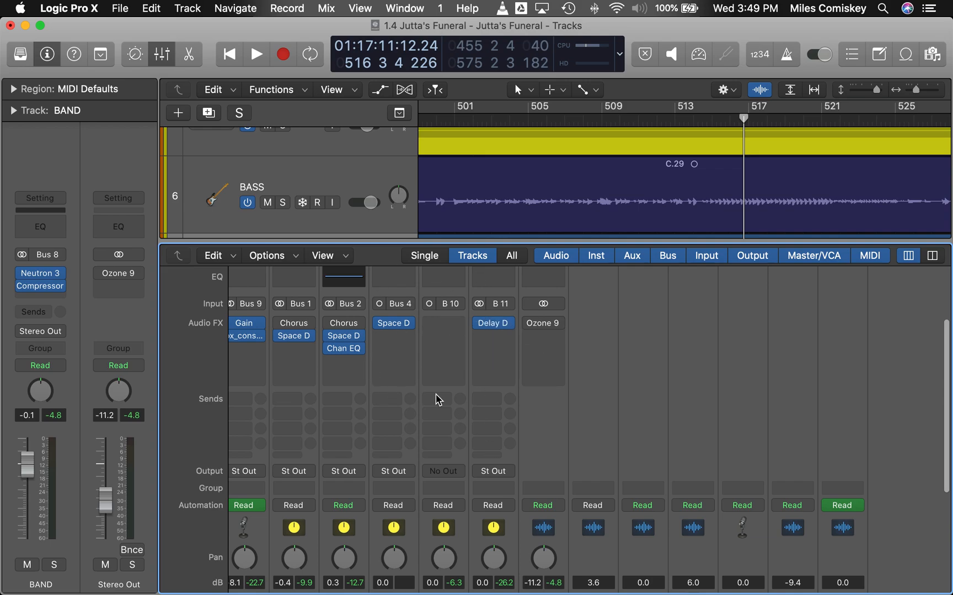
{"action": "scroll", "coordinate": [742, 378], "scroll_direction": "down", "scroll_amount": 8}
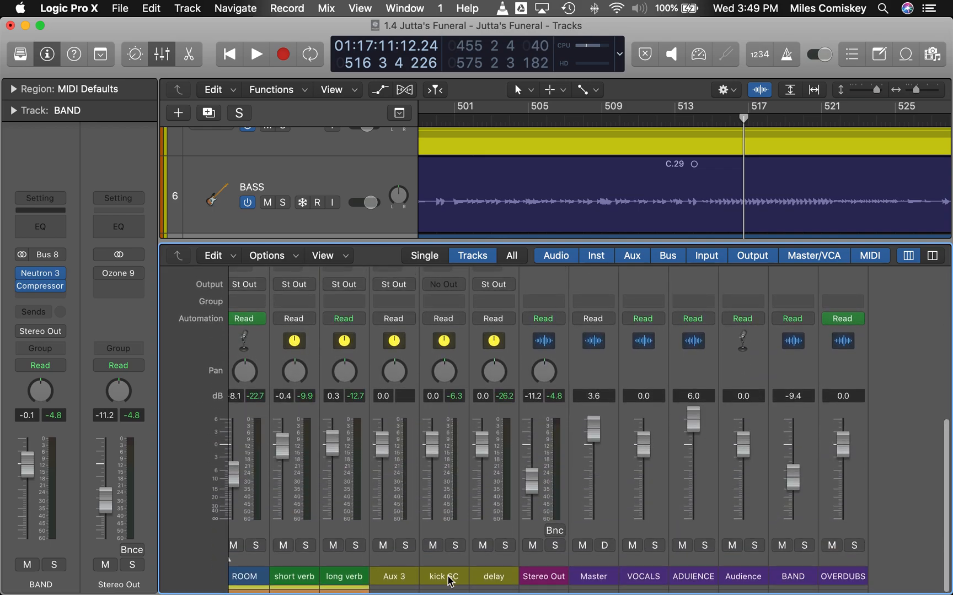
{"action": "scroll", "coordinate": [451, 577], "scroll_direction": "left", "scroll_amount": 5}
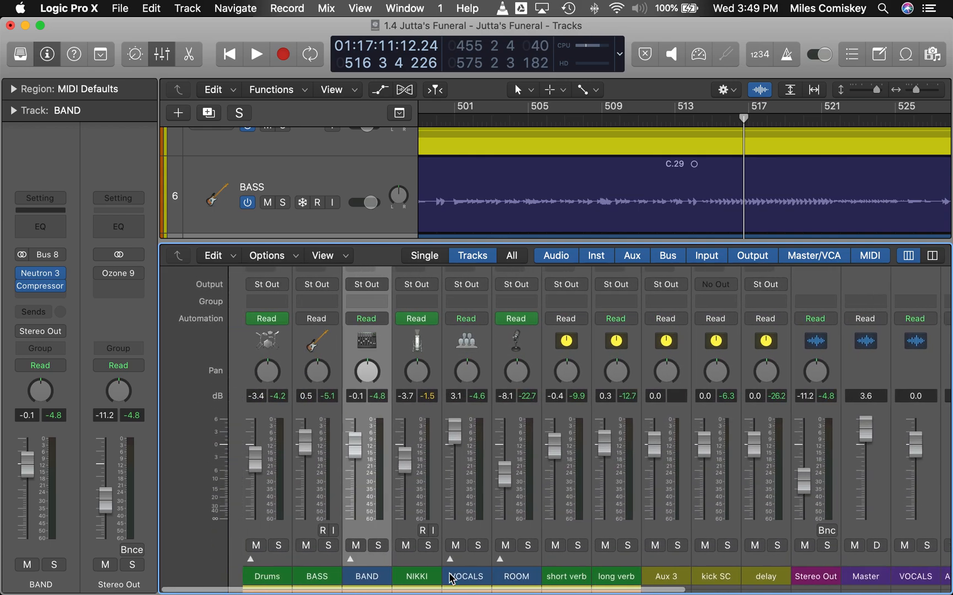
{"action": "key", "text": "x"}
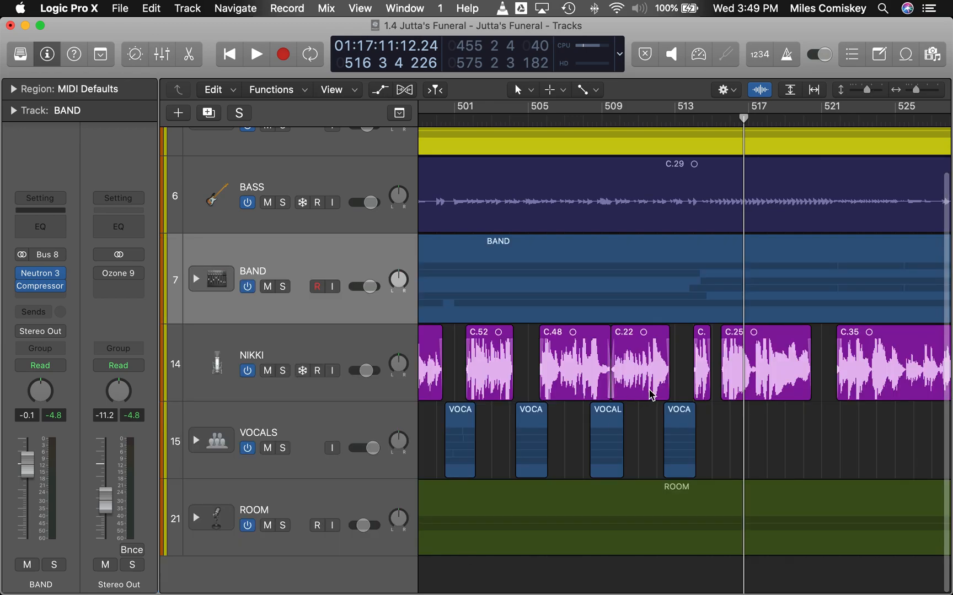
View the collapsed track stacks up to about bar 537, and switch to the Photo Booth camera window
{"action": "scroll", "coordinate": [524, 441], "scroll_direction": "right", "scroll_amount": 1}
{"action": "scroll", "coordinate": [524, 443], "scroll_direction": "right", "scroll_amount": 5}
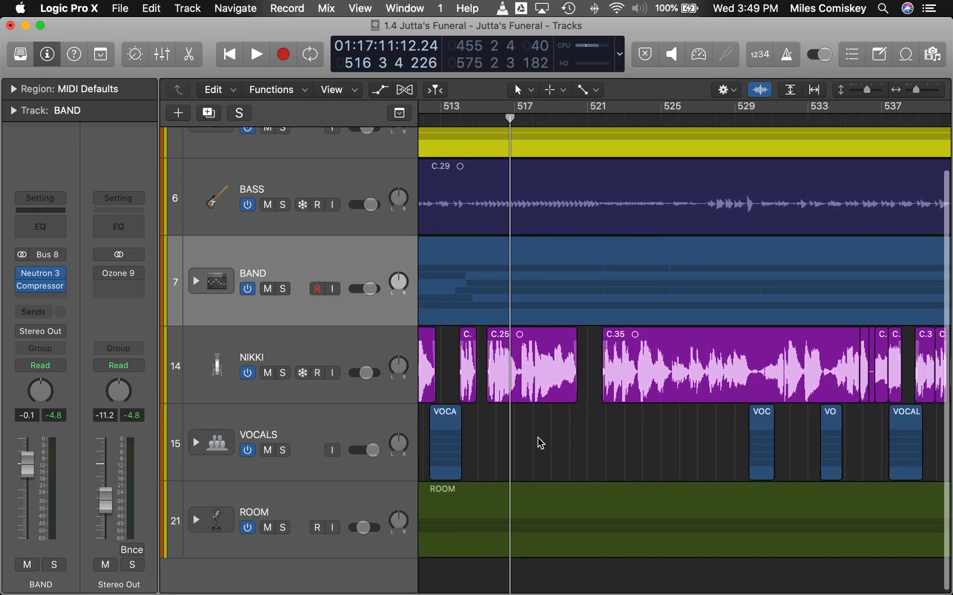
{"action": "scroll", "coordinate": [540, 443], "scroll_direction": "up", "scroll_amount": 3}
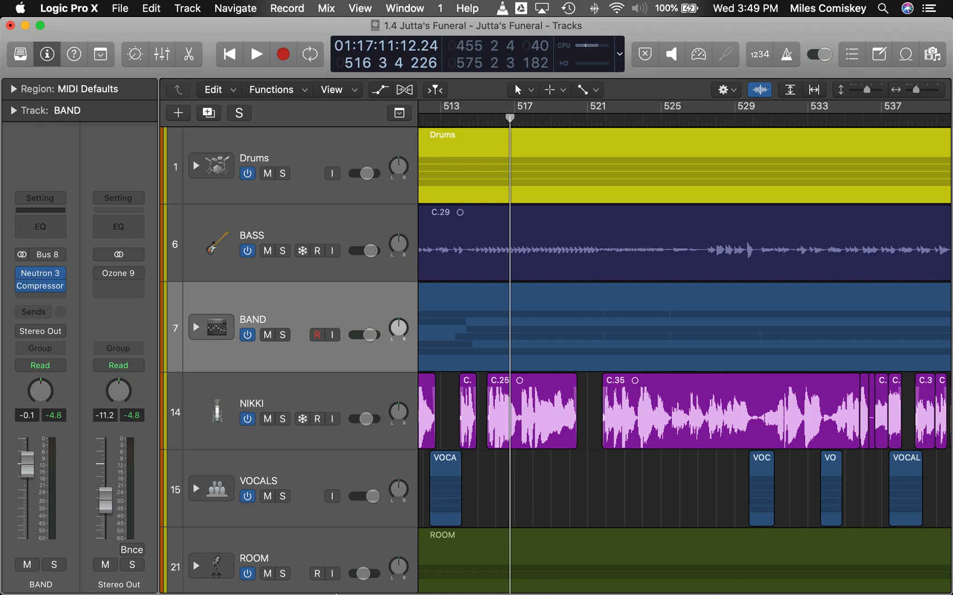
{"action": "left_click", "coordinate": [389, 558]}
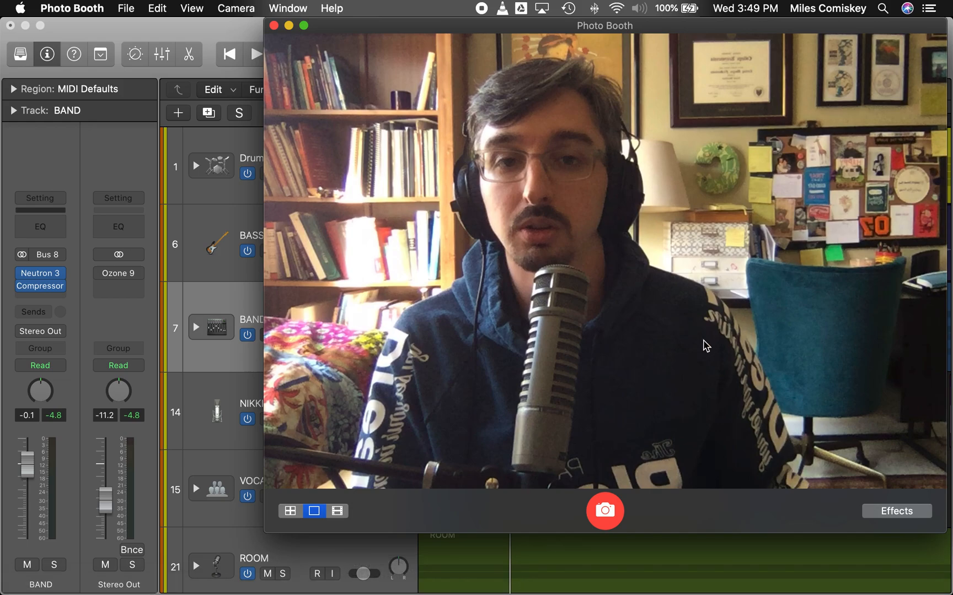